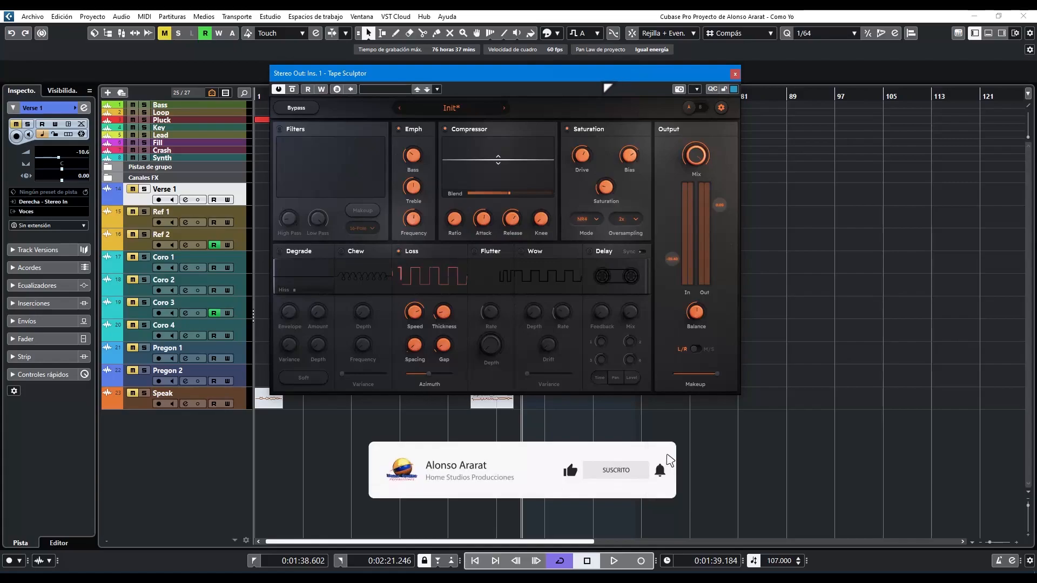
# - Turn the Tape Sculptor animations off and back on
pyautogui.moveTo(524, 169)
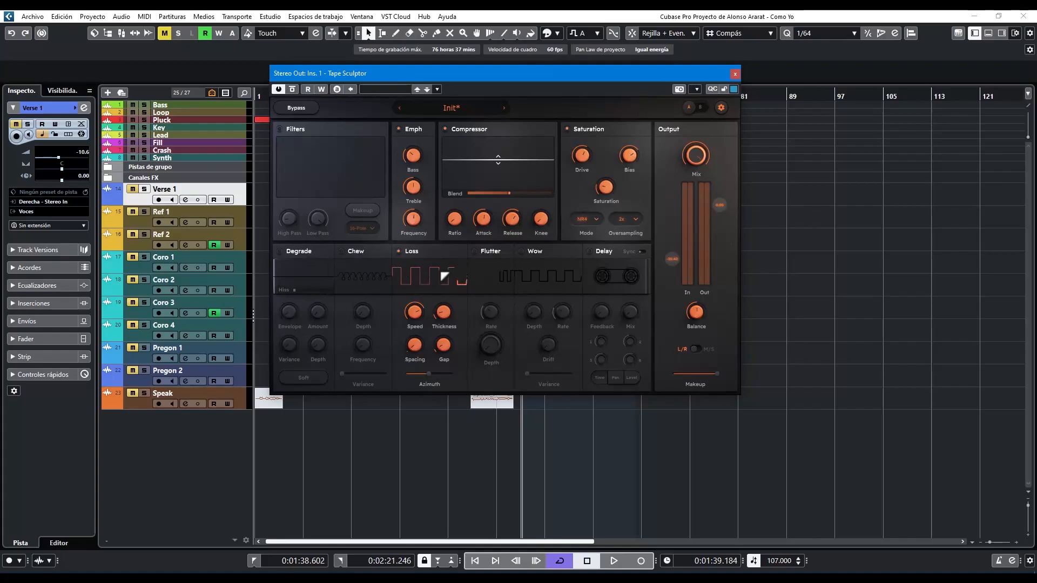
pyautogui.click(721, 108)
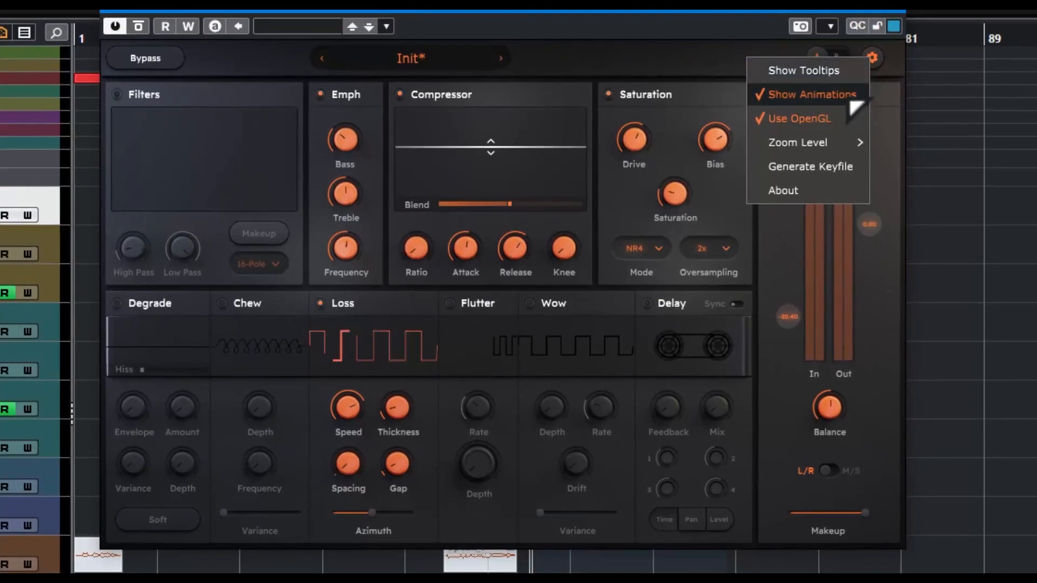
pyautogui.click(846, 94)
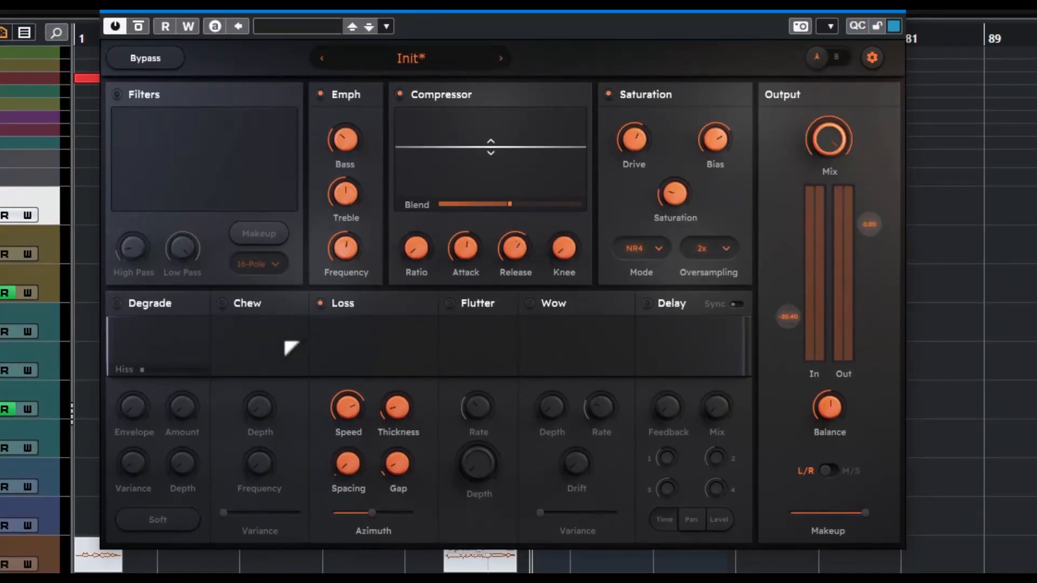
pyautogui.click(871, 57)
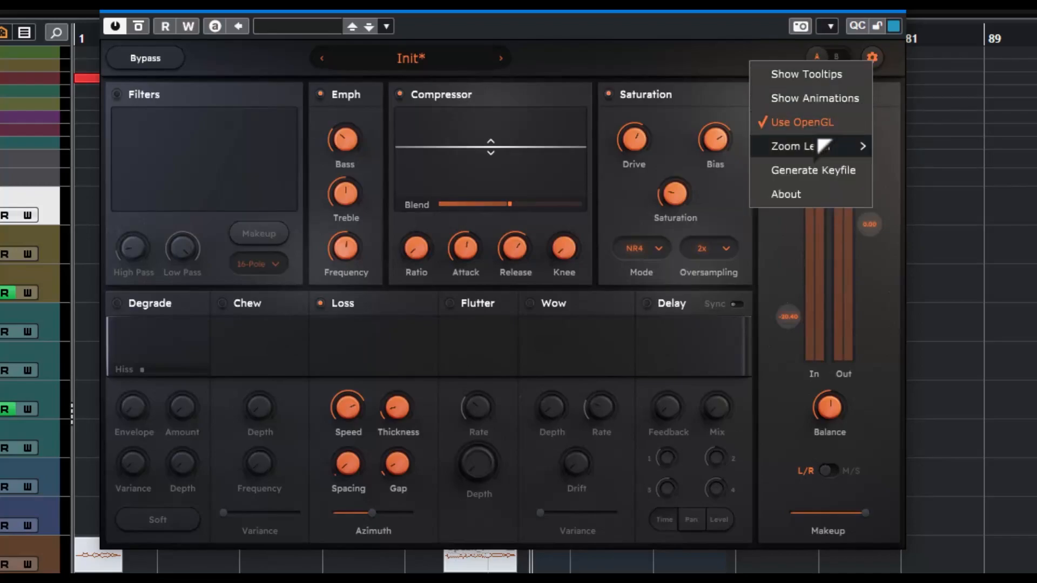
pyautogui.click(847, 97)
# - Set the Tape Sculptor interface zoom level to 125%
pyautogui.click(874, 60)
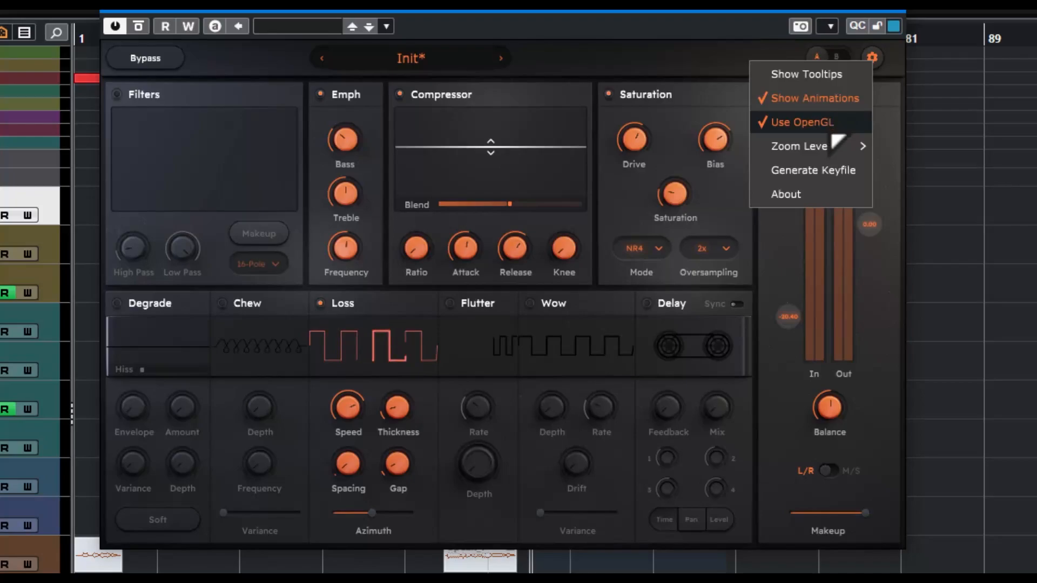
pyautogui.moveTo(832, 153)
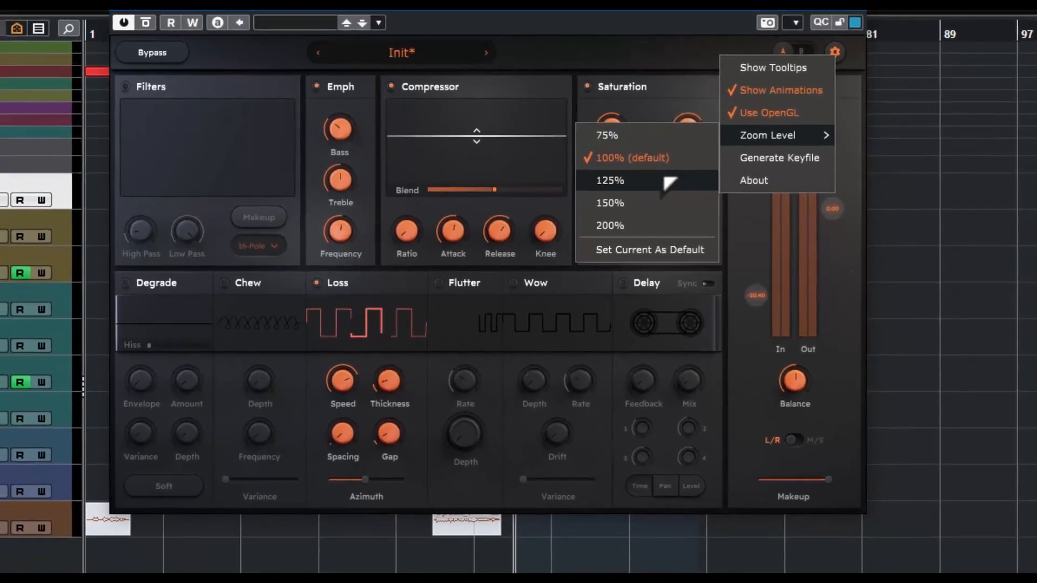
pyautogui.click(669, 184)
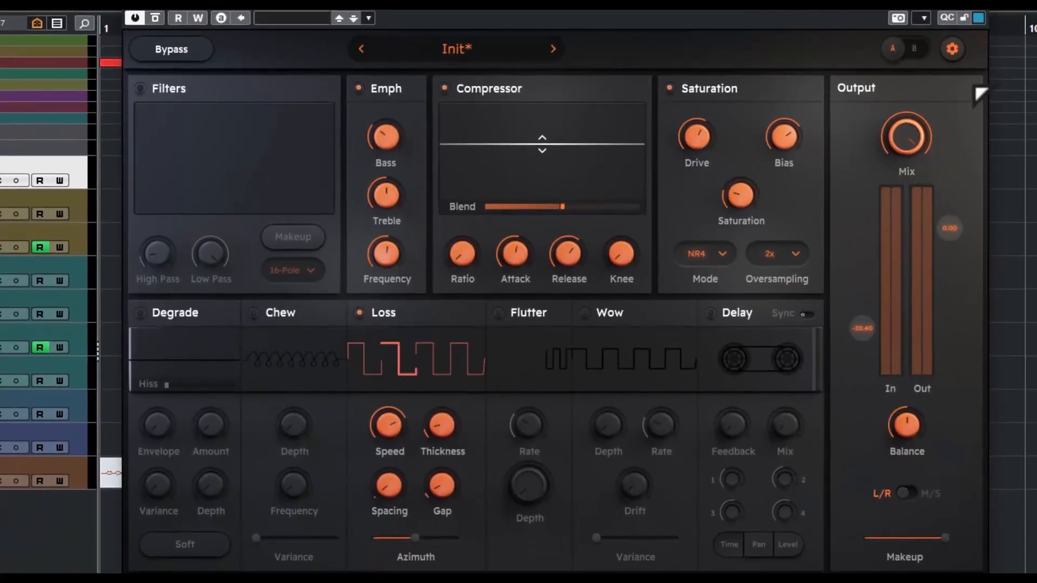
pyautogui.click(951, 48)
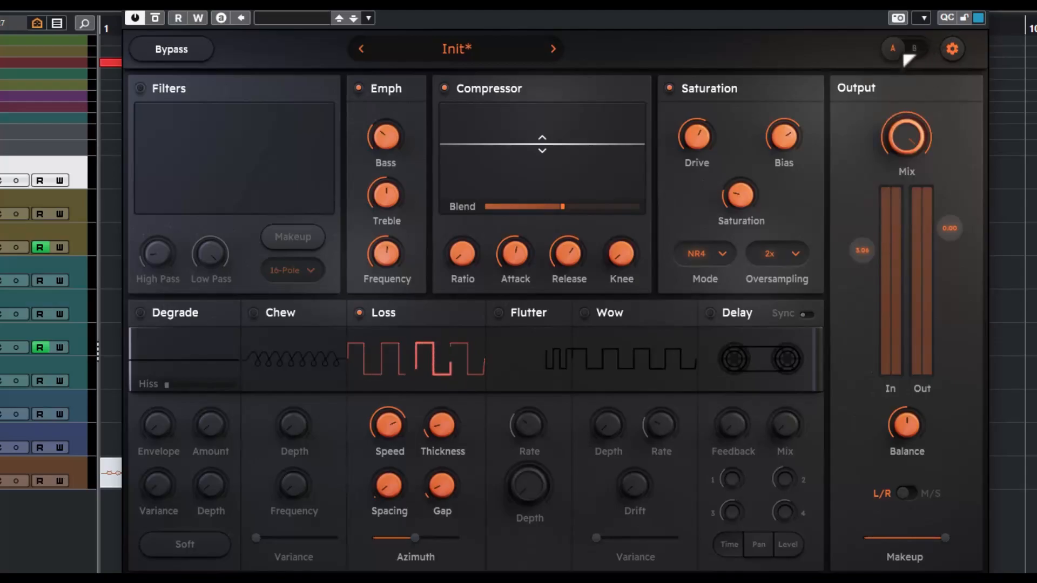
# - Switch back and forth between the plugin's A and B comparison states
pyautogui.click(905, 52)
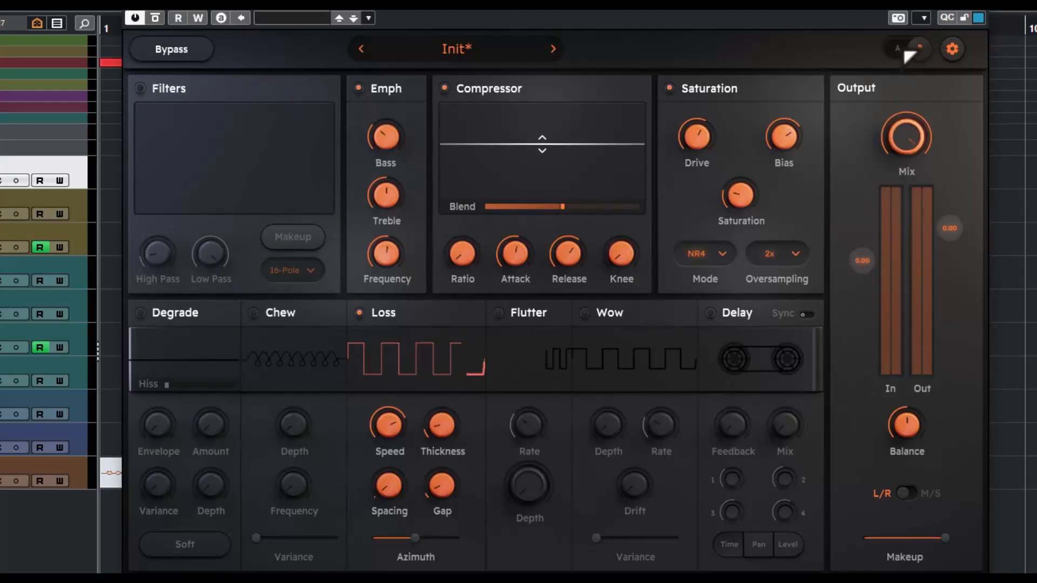
pyautogui.click(904, 52)
pyautogui.click(909, 52)
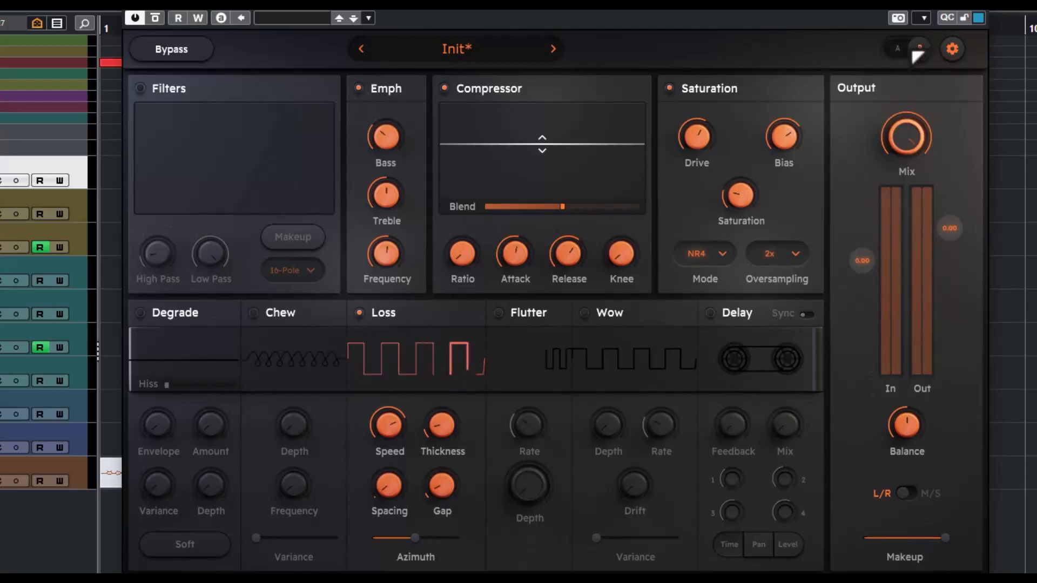
pyautogui.click(911, 52)
# - Load the EDM Warmer preset from the Mastering category and switch to the other A/B state
pyautogui.click(459, 49)
pyautogui.moveTo(486, 155)
pyautogui.click(661, 155)
pyautogui.click(469, 55)
pyautogui.click(920, 50)
# - Load the Bass Crunch preset from the Saturation category and compare the A and B states by alternating between them
pyautogui.click(486, 48)
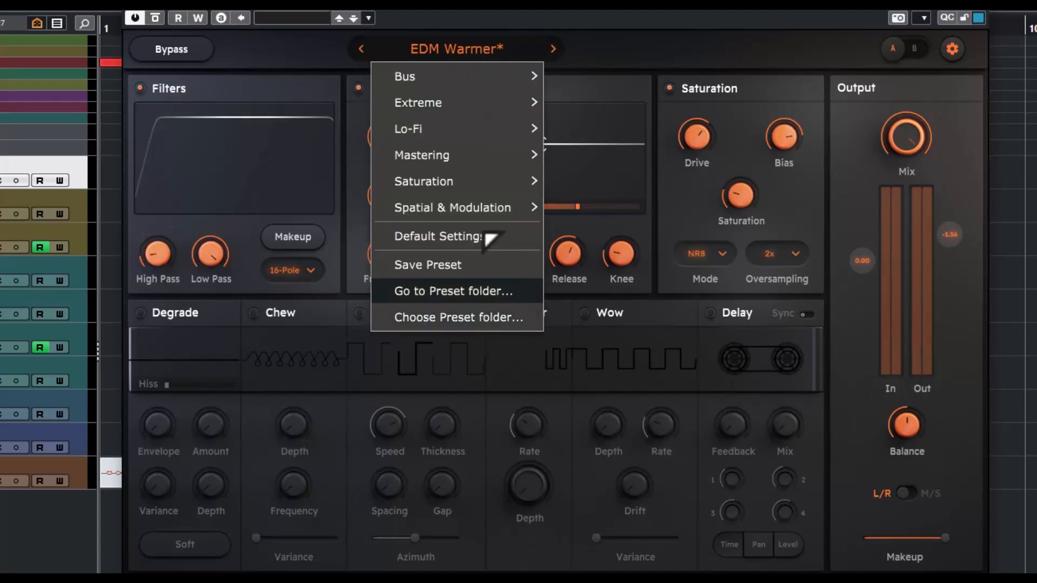
pyautogui.moveTo(528, 155)
pyautogui.moveTo(523, 181)
pyautogui.click(600, 178)
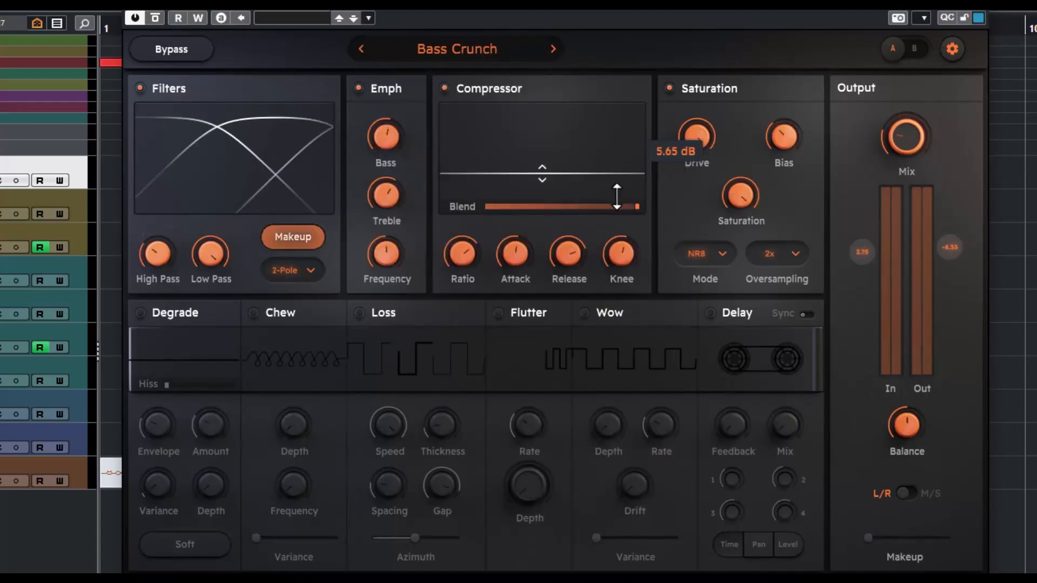
pyautogui.click(907, 54)
pyautogui.click(903, 53)
pyautogui.click(906, 53)
pyautogui.click(909, 53)
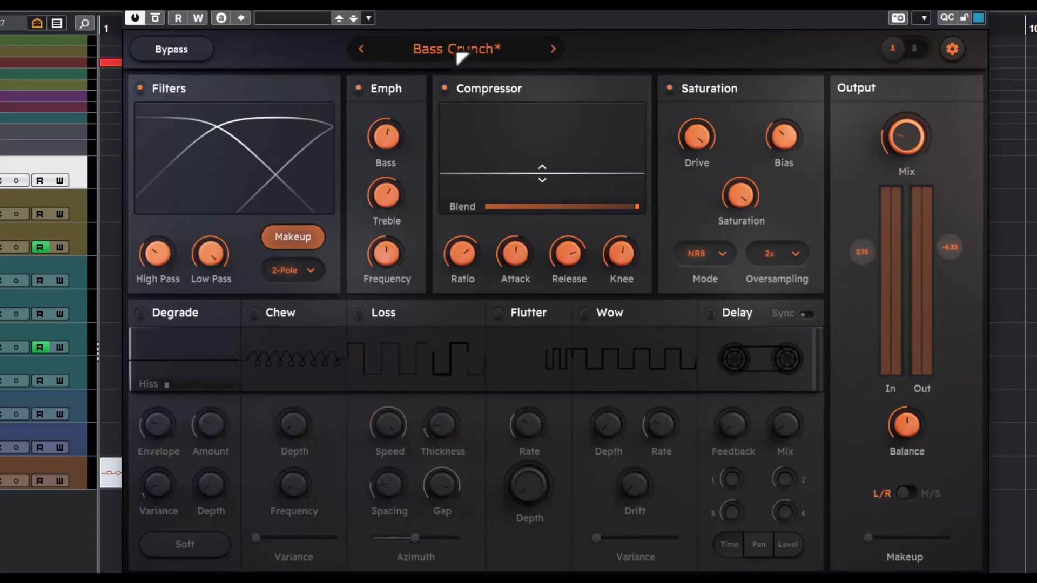
# - Browse the preset categories Bus, Extreme, Lo-Fi, Mastering, Saturation and Spatial & Modulation
pyautogui.click(474, 54)
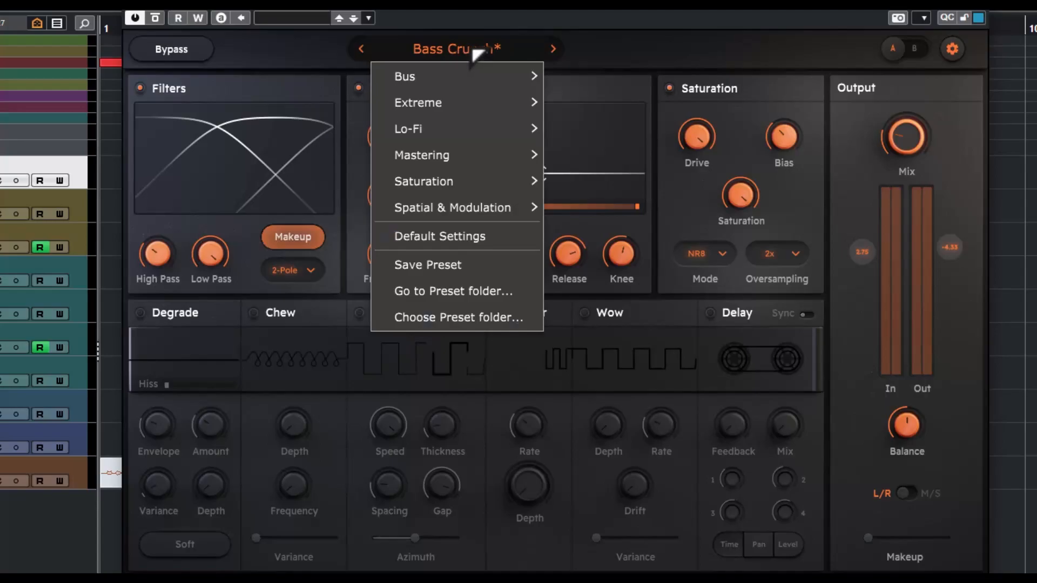
pyautogui.moveTo(463, 79)
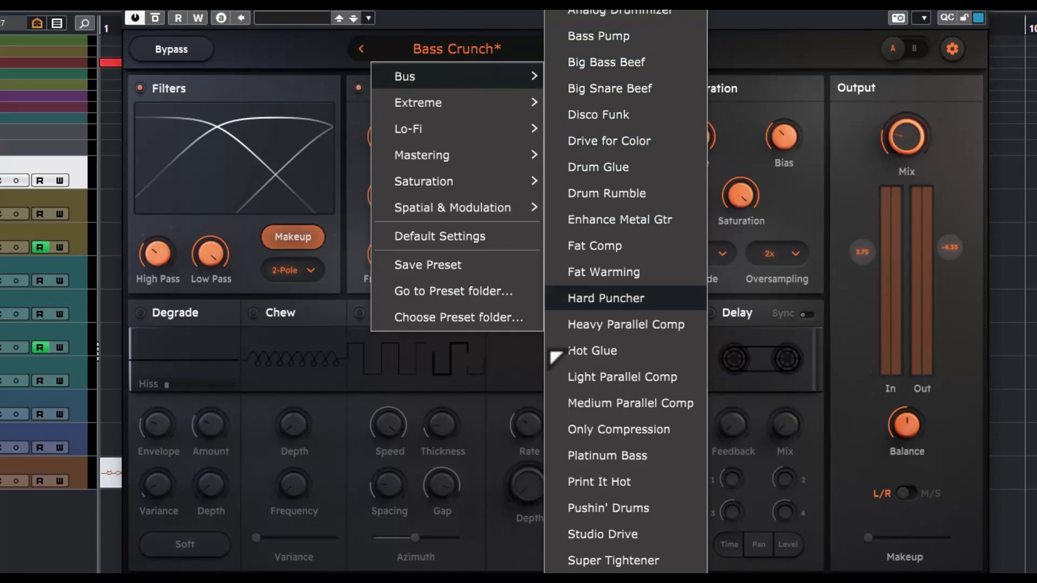
pyautogui.scroll(-1, 555, 356)
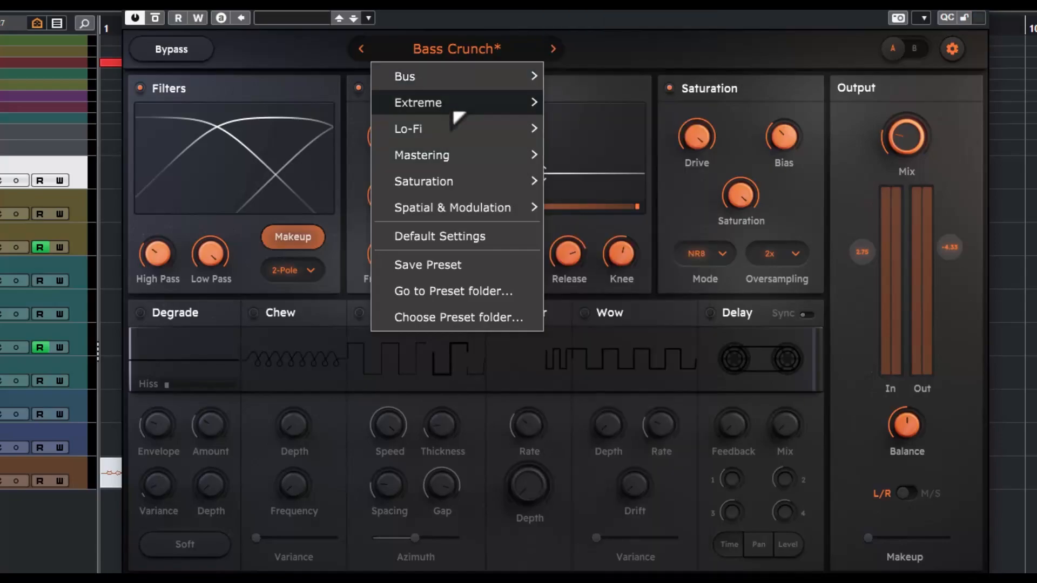
pyautogui.moveTo(454, 112)
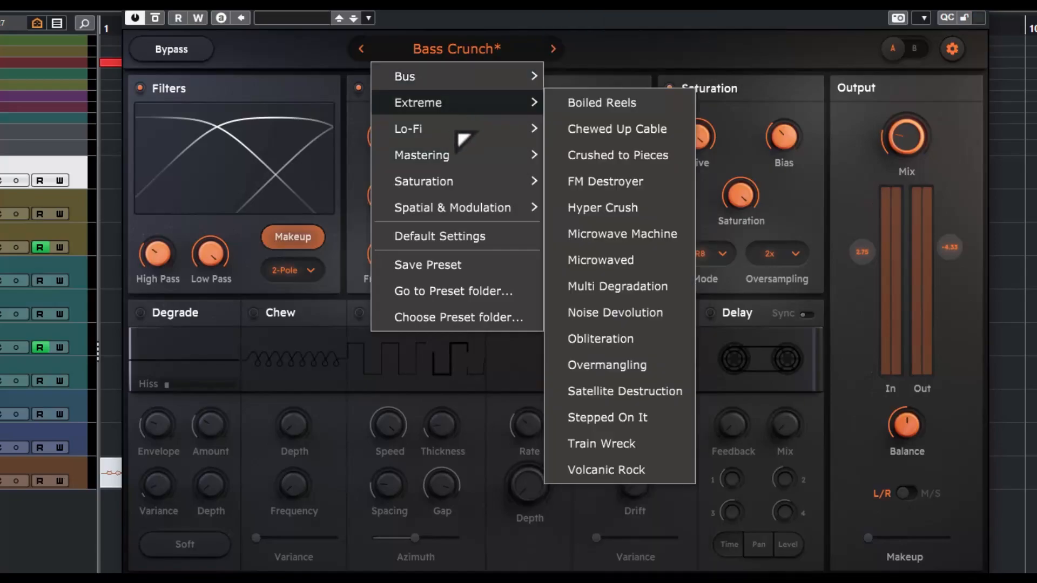
pyautogui.moveTo(460, 138)
pyautogui.moveTo(464, 159)
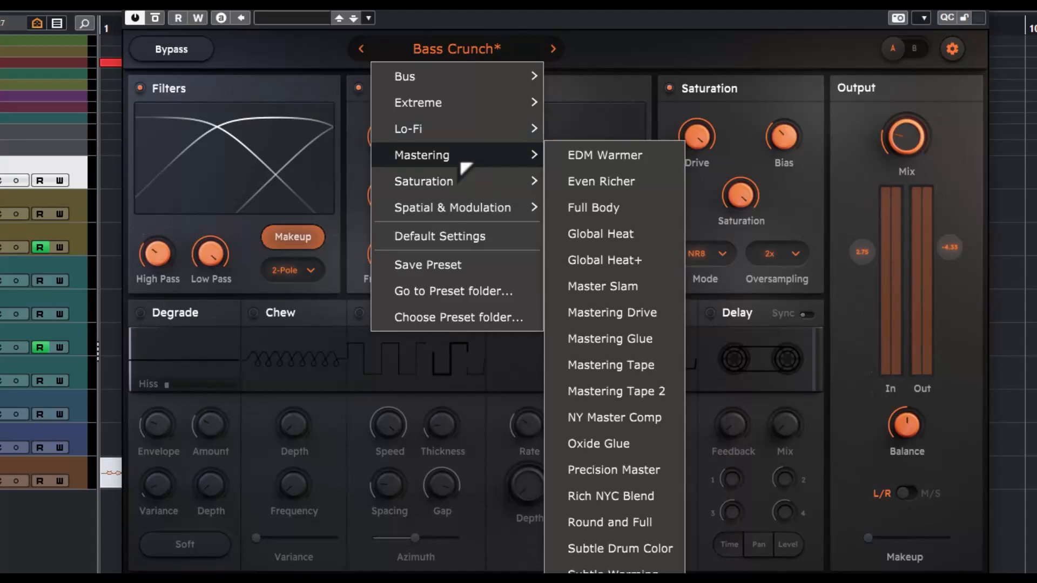
pyautogui.moveTo(462, 189)
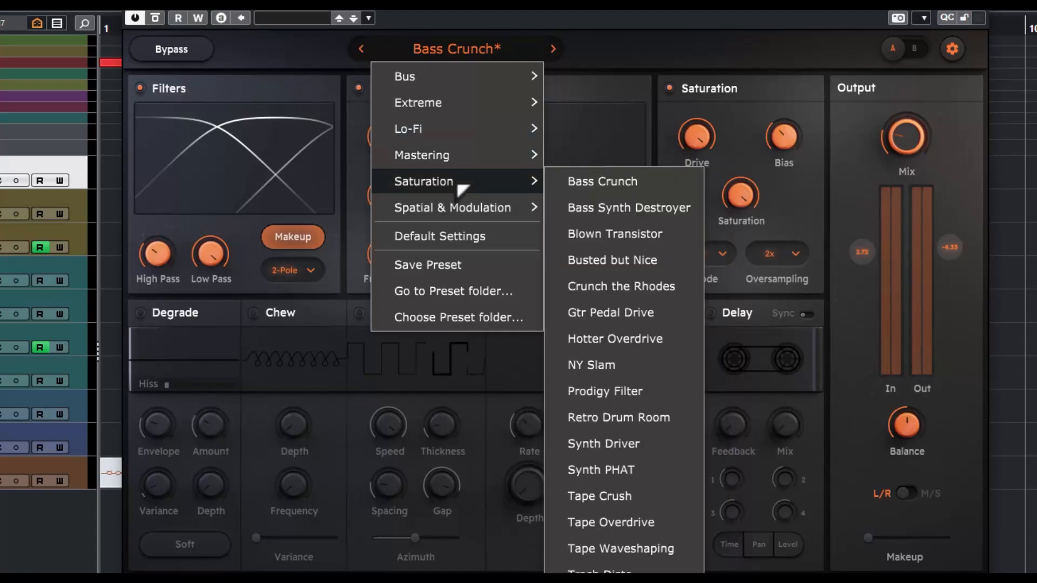
pyautogui.moveTo(464, 211)
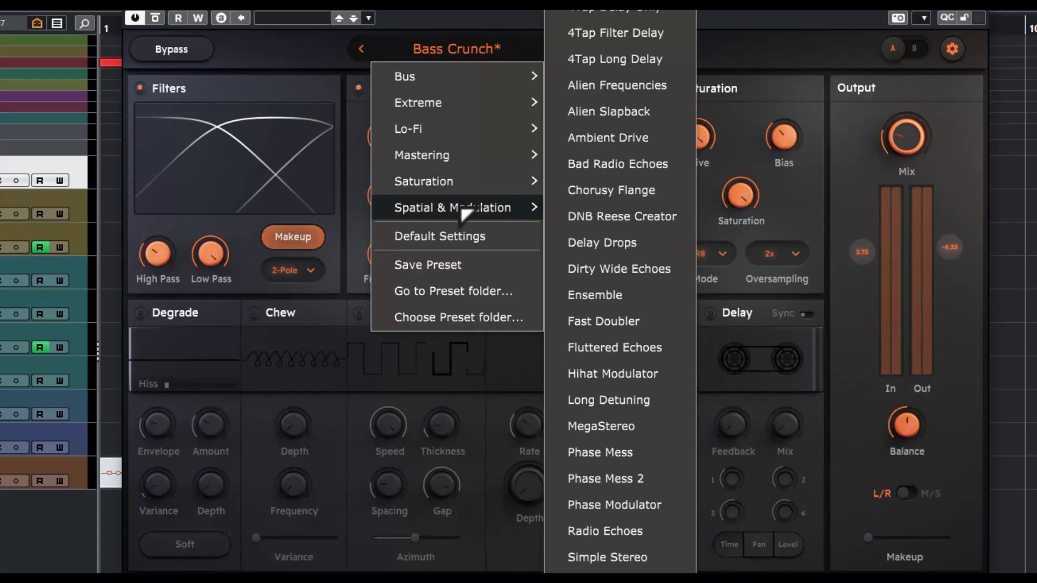
# - Reset the plugin to its default settings and look at the remaining preset management options
pyautogui.click(456, 237)
pyautogui.click(454, 60)
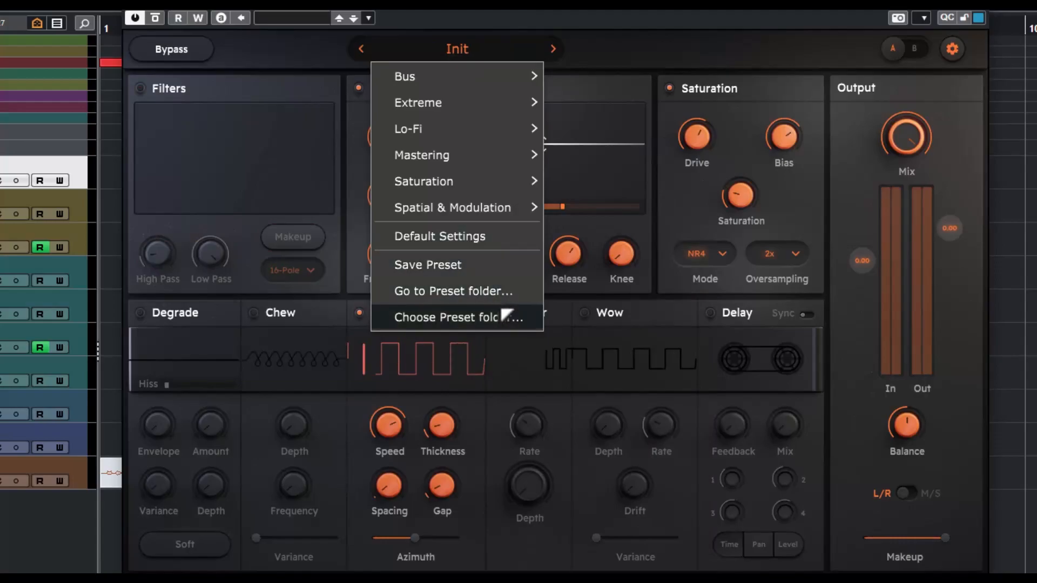
pyautogui.click(368, 61)
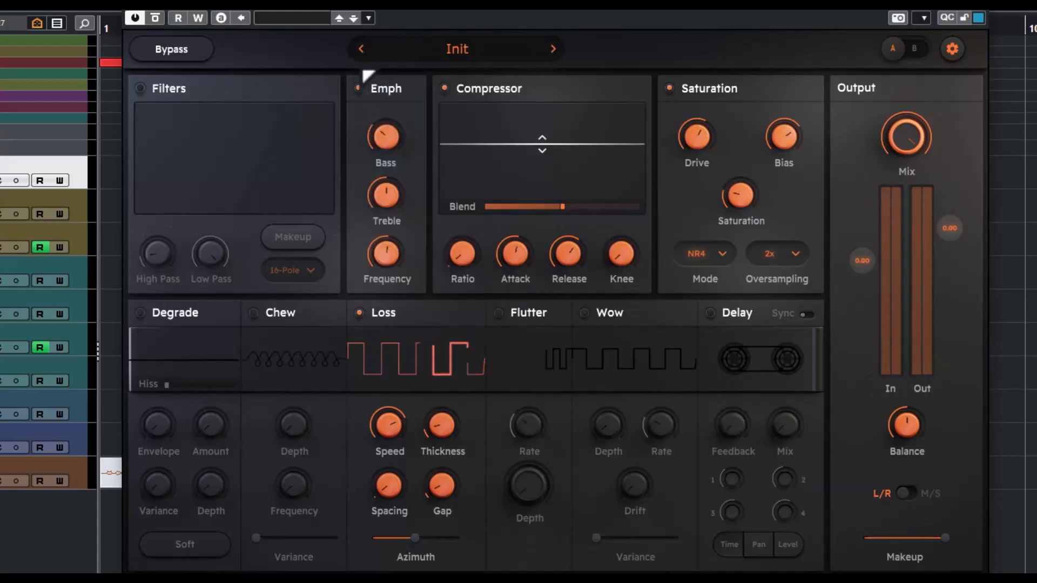
# - Bypass the whole plugin and reactivate its processing
pyautogui.click(193, 48)
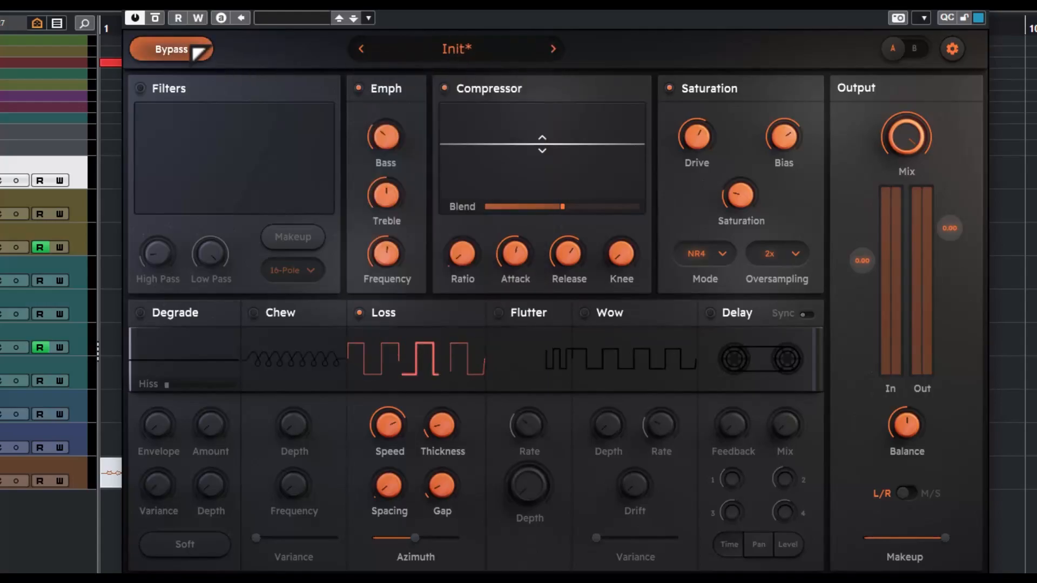
pyautogui.click(183, 55)
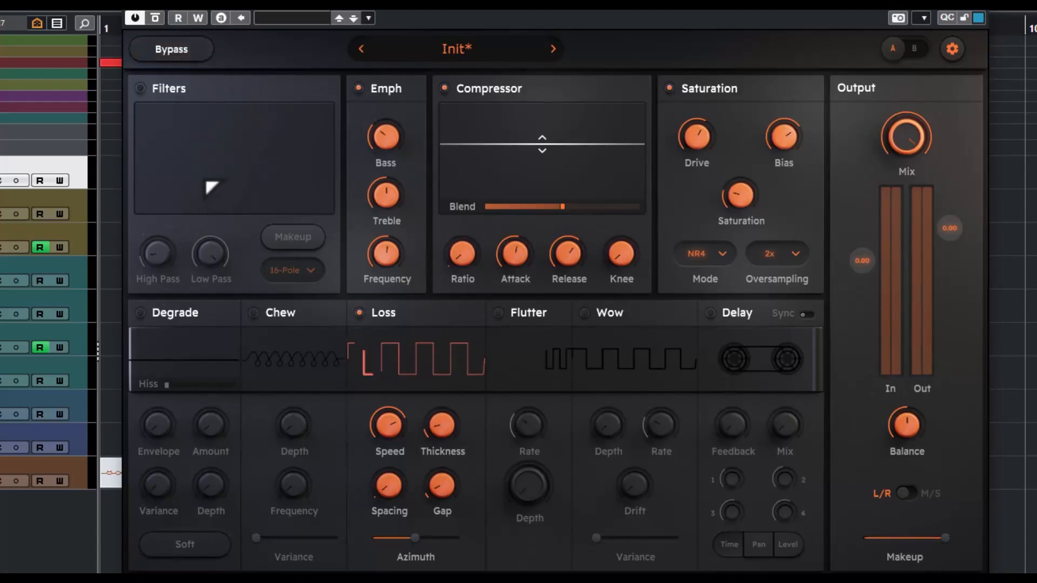
# - Enable the Filters section, turn its High Pass fully down and lower its Low Pass cutoff
pyautogui.click(142, 88)
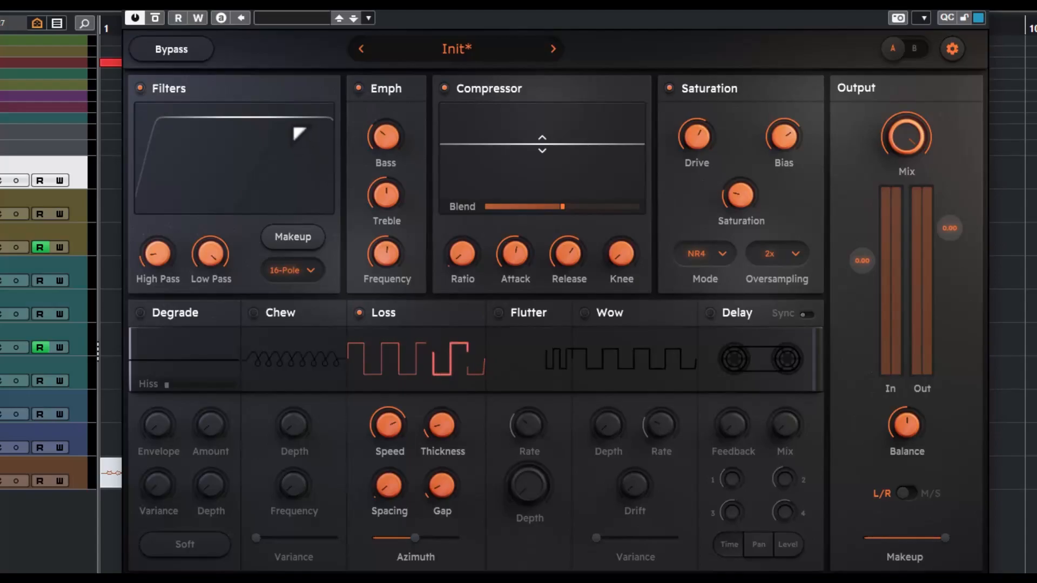
pyautogui.moveTo(162, 259)
pyautogui.moveTo(161, 259); pyautogui.dragTo(199, 376)
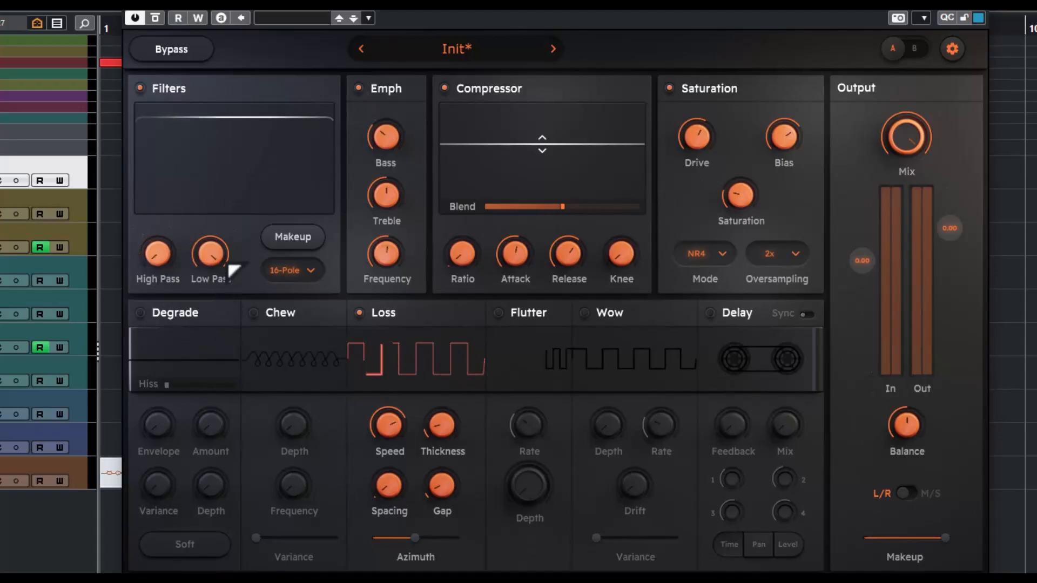
pyautogui.moveTo(222, 269)
pyautogui.moveTo(222, 269); pyautogui.dragTo(224, 204)
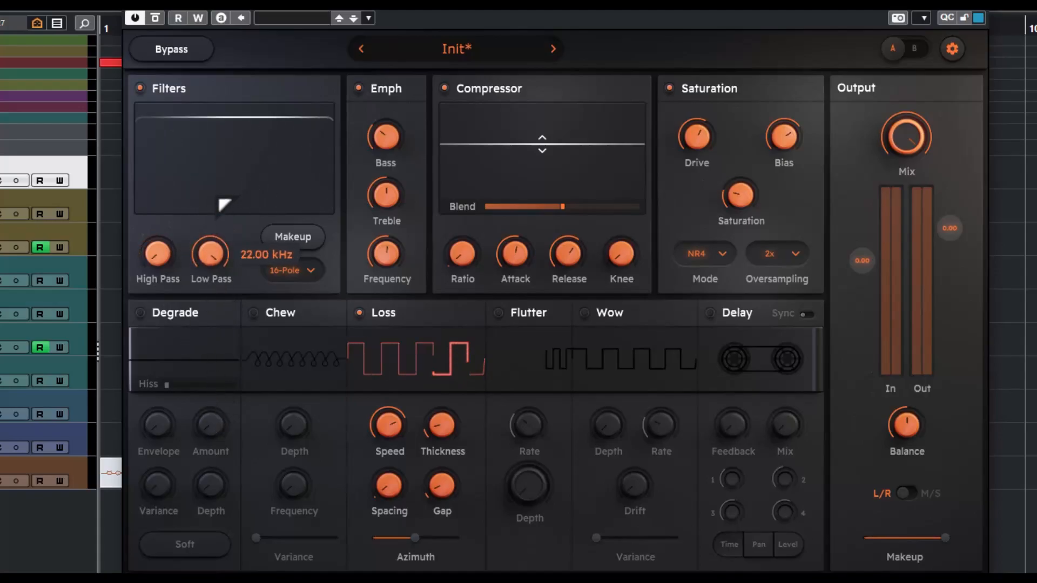
pyautogui.click(310, 272)
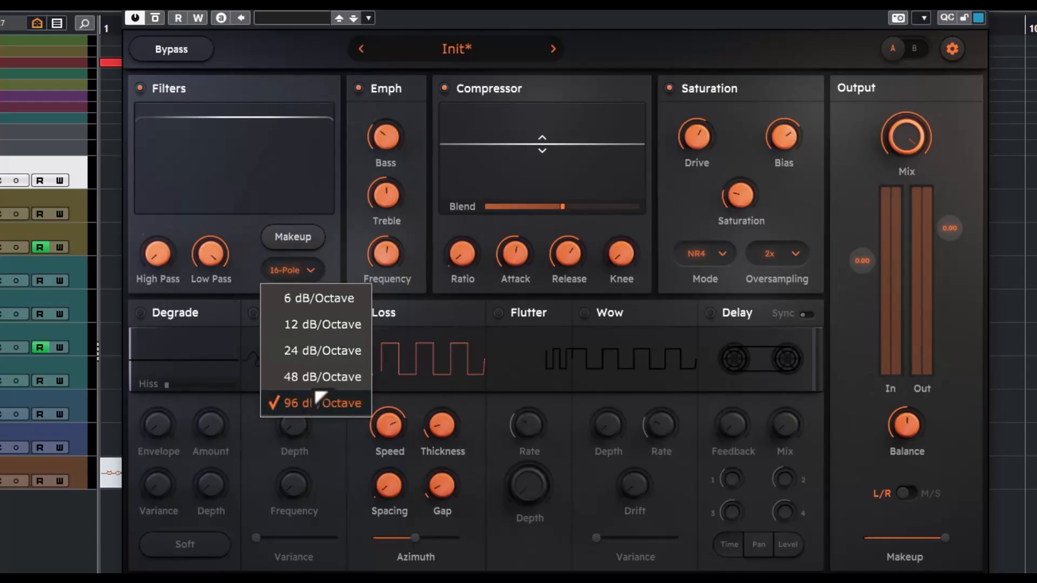
pyautogui.moveTo(222, 266); pyautogui.dragTo(214, 253)
# - Try the filter slopes 6, 12, 24 and 48 dB/Octave in turn, and return to 96 dB/Octave
pyautogui.click(307, 277)
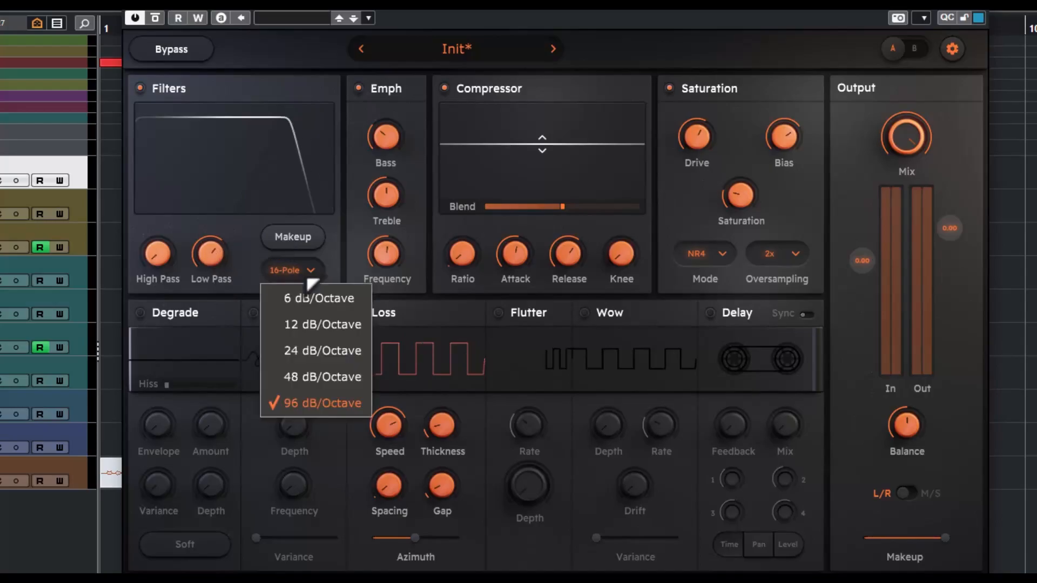
pyautogui.click(302, 299)
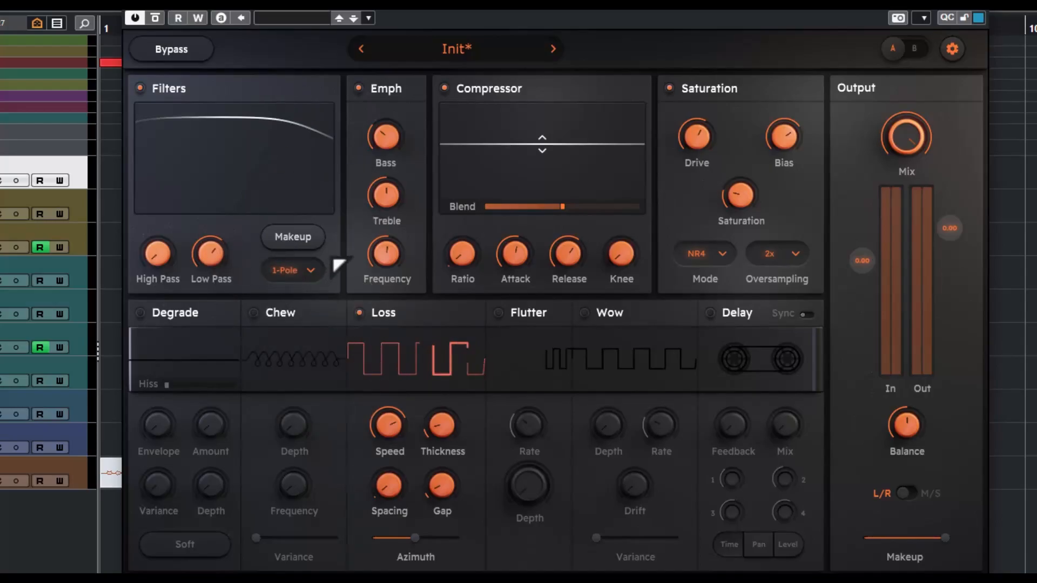
pyautogui.click(309, 270)
pyautogui.click(312, 326)
pyautogui.click(320, 275)
pyautogui.click(335, 351)
pyautogui.click(322, 278)
pyautogui.click(335, 377)
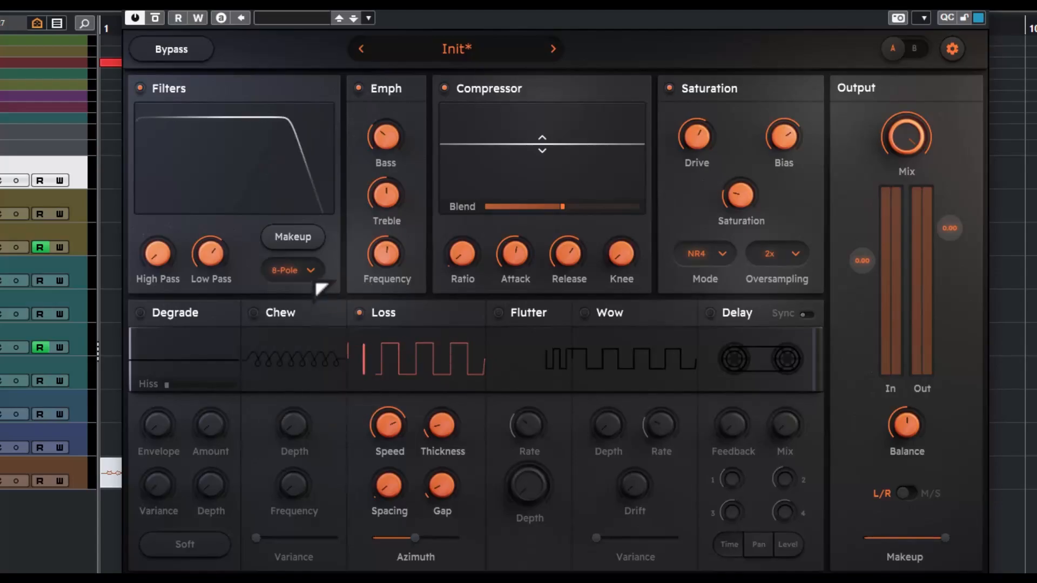
pyautogui.click(321, 277)
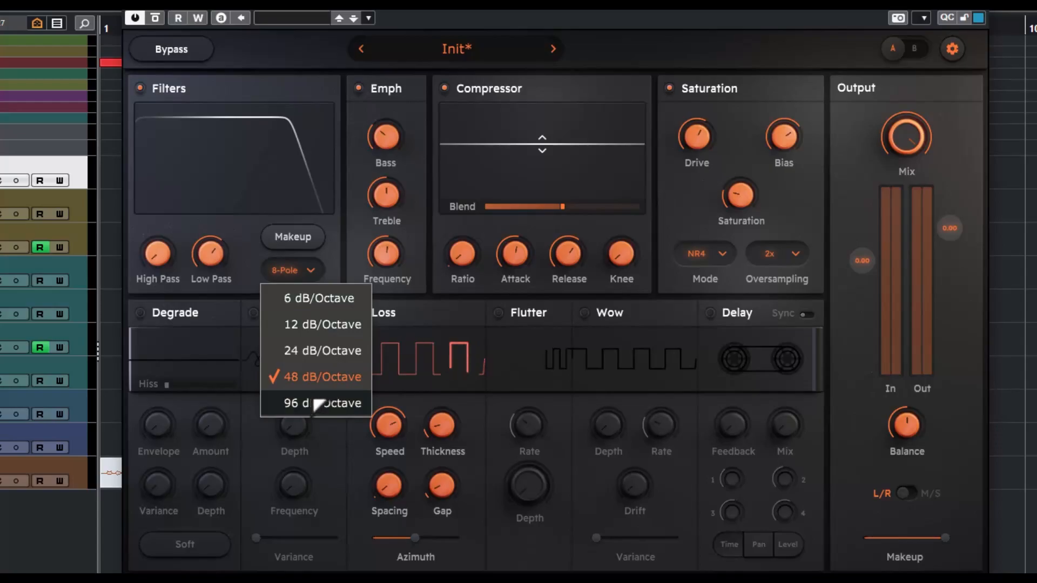
pyautogui.click(332, 403)
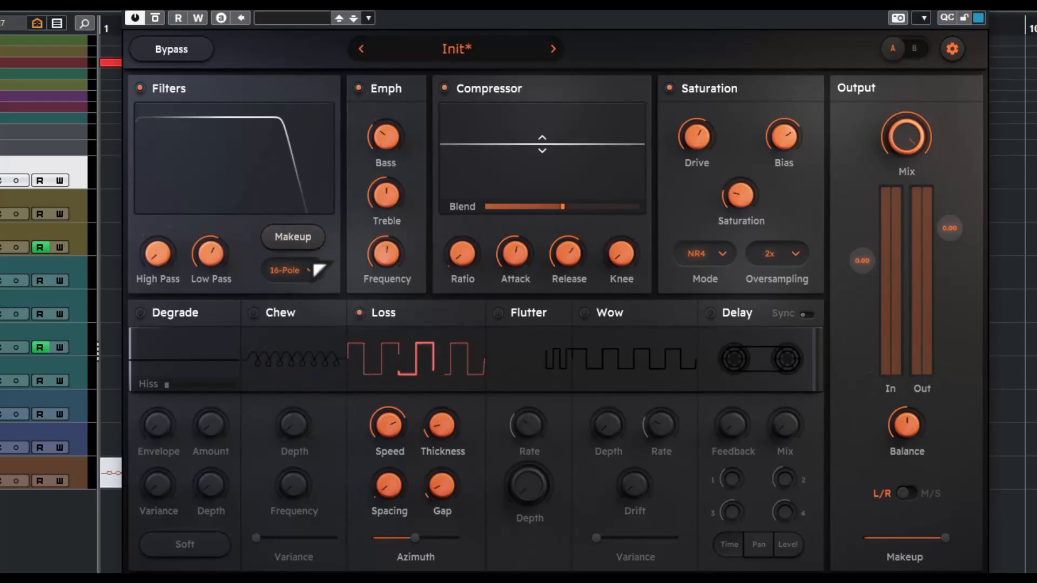
# - Turn the filter Makeup option on and back off
pyautogui.click(300, 246)
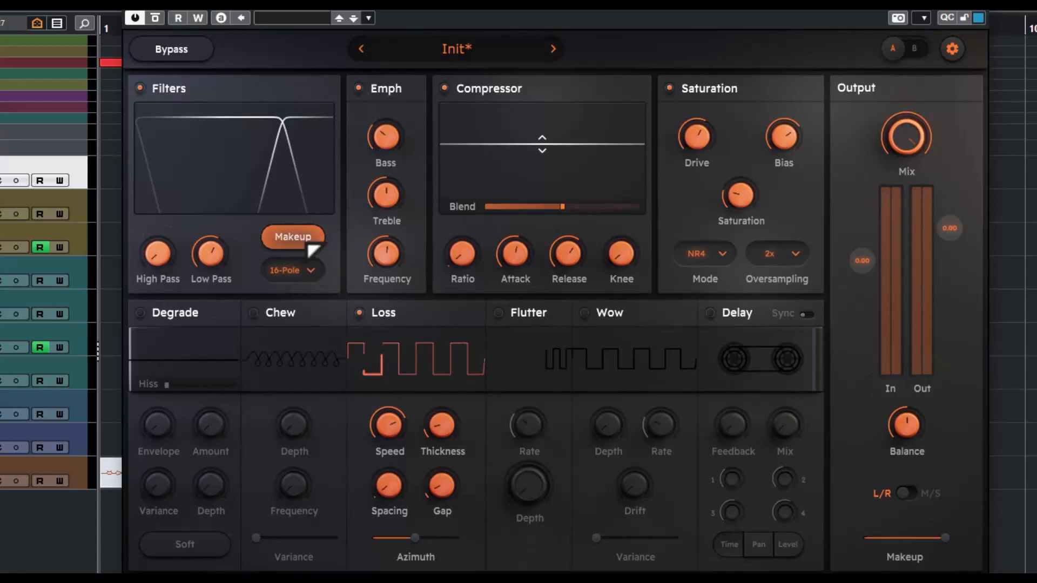
pyautogui.click(308, 245)
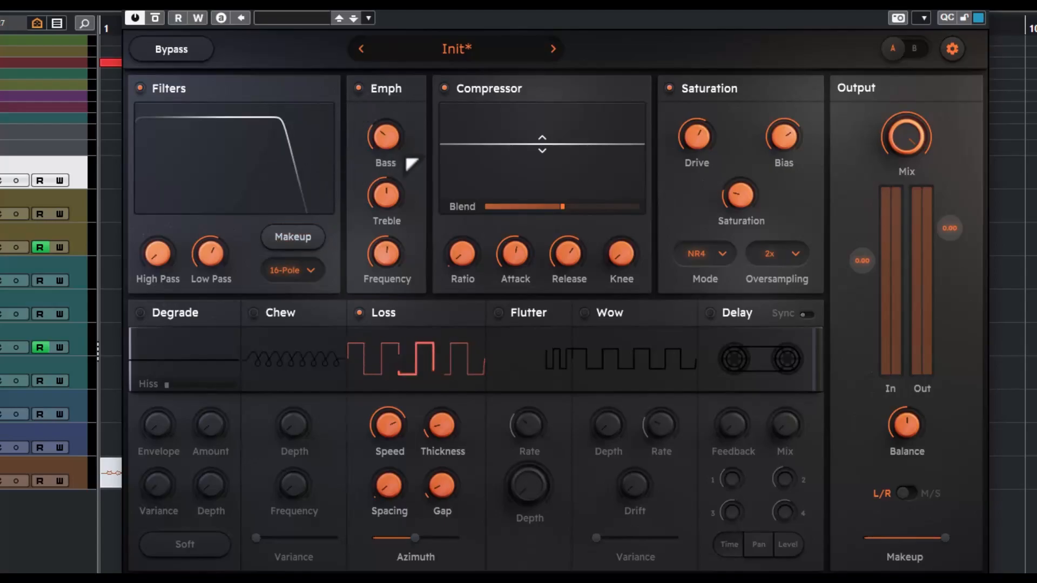
# - Turn off the Compressor and Saturation sections, and adjust the Bass, Treble and Frequency of the Emph section
pyautogui.moveTo(406, 141)
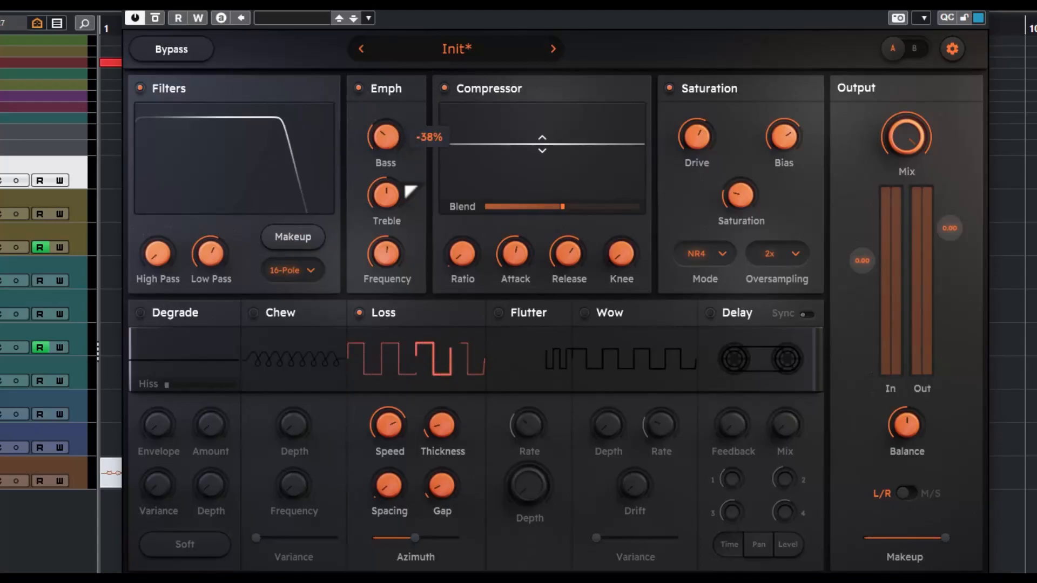
pyautogui.moveTo(404, 273)
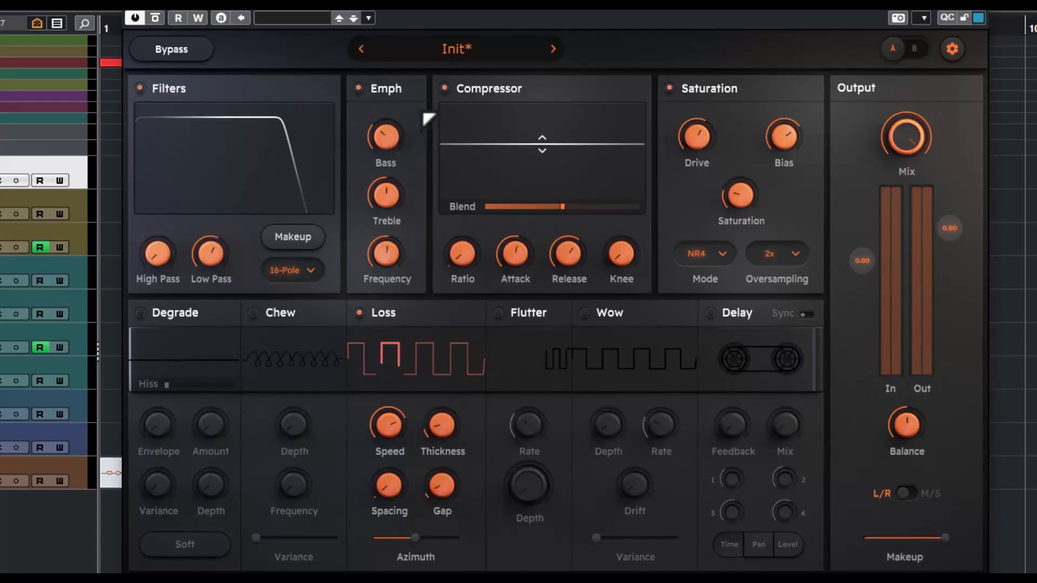
pyautogui.click(444, 88)
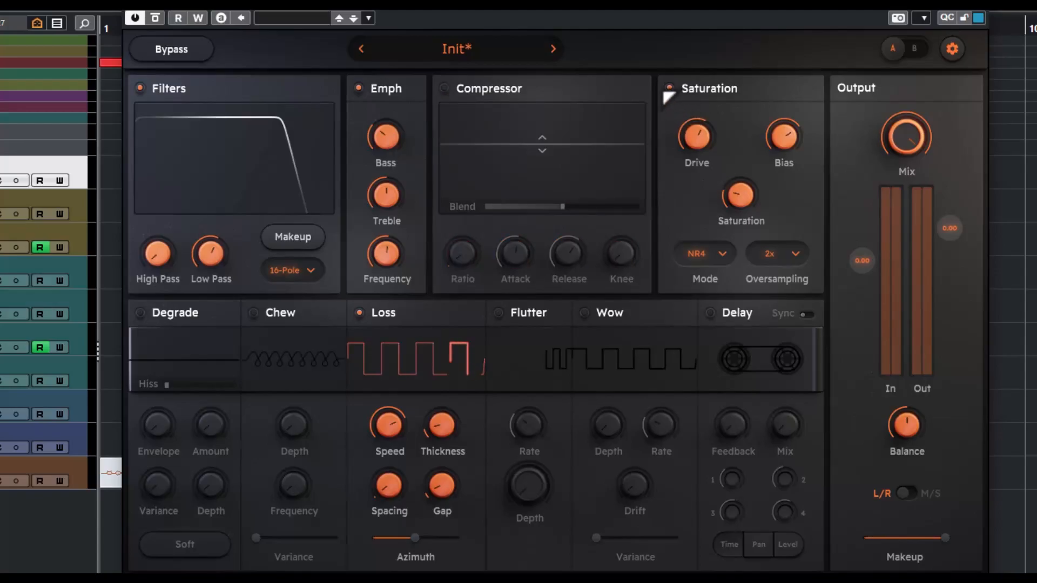
pyautogui.click(669, 88)
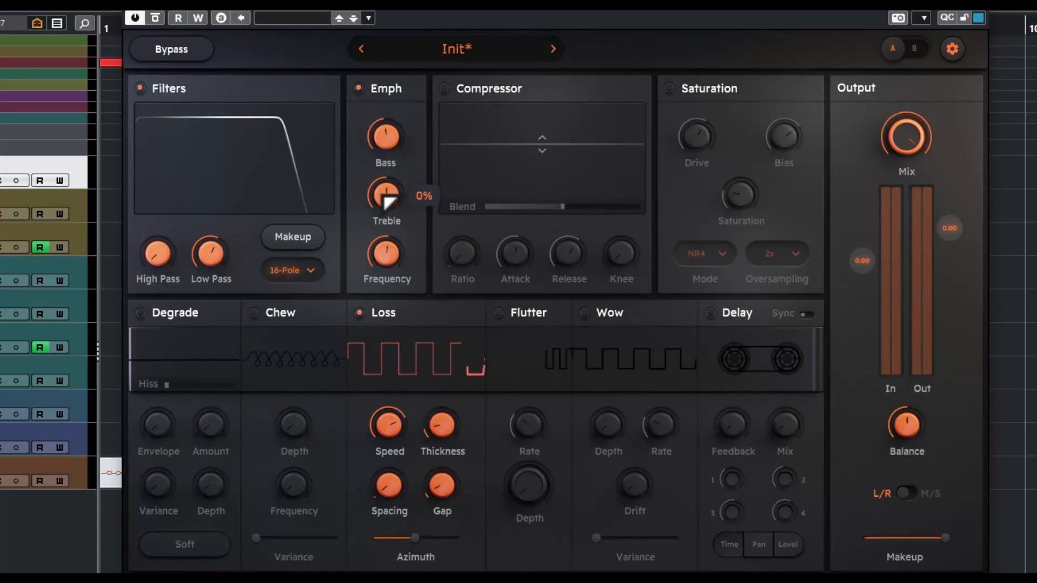
pyautogui.moveTo(385, 262); pyautogui.dragTo(385, 248)
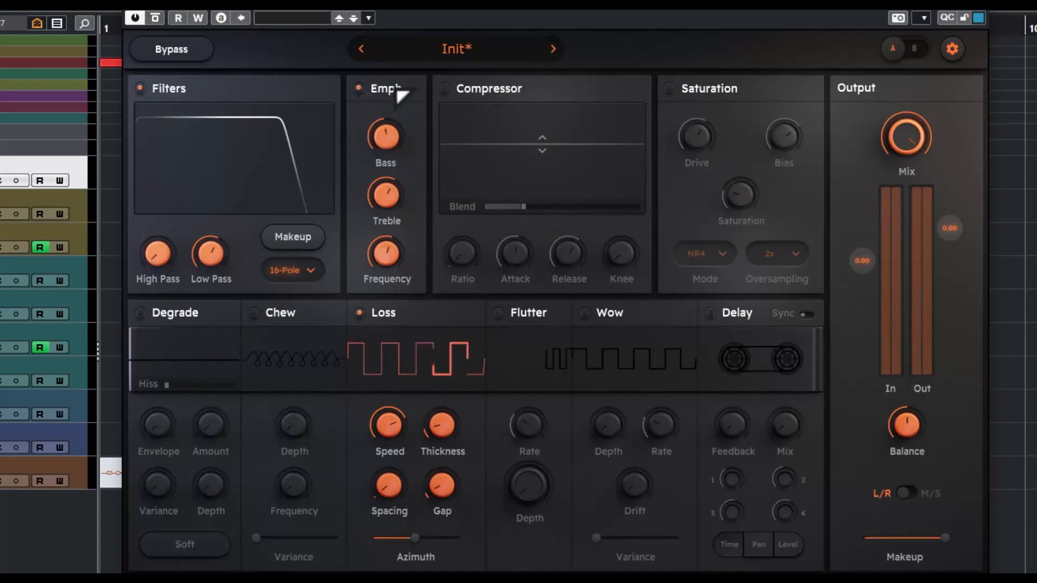
# - Enable the Compressor section and raise the horizontal level line in its graph by about 1 dB
pyautogui.moveTo(536, 145)
pyautogui.mouseDown()
pyautogui.moveTo(535, 202)
pyautogui.moveTo(544, 128)
pyautogui.moveTo(539, 192)
pyautogui.moveTo(548, 148)
pyautogui.mouseUp()
pyautogui.click(444, 88)
pyautogui.moveTo(510, 115); pyautogui.dragTo(553, 134)
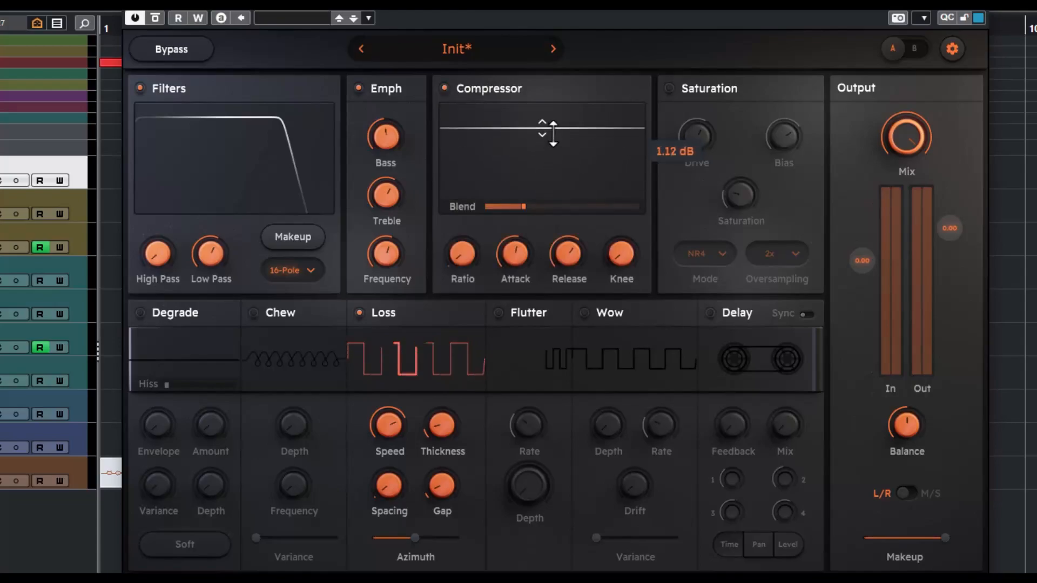
pyautogui.moveTo(553, 134); pyautogui.dragTo(506, 135)
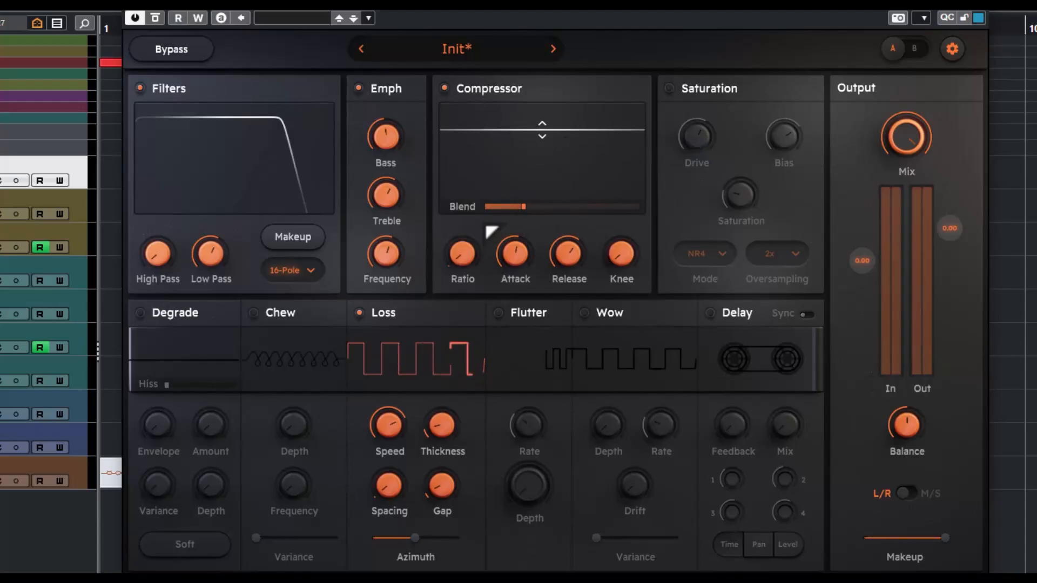
# - Set the compressor's Blend to 50% and adjust its Ratio, Attack, Release and Knee
pyautogui.moveTo(528, 206); pyautogui.dragTo(562, 214)
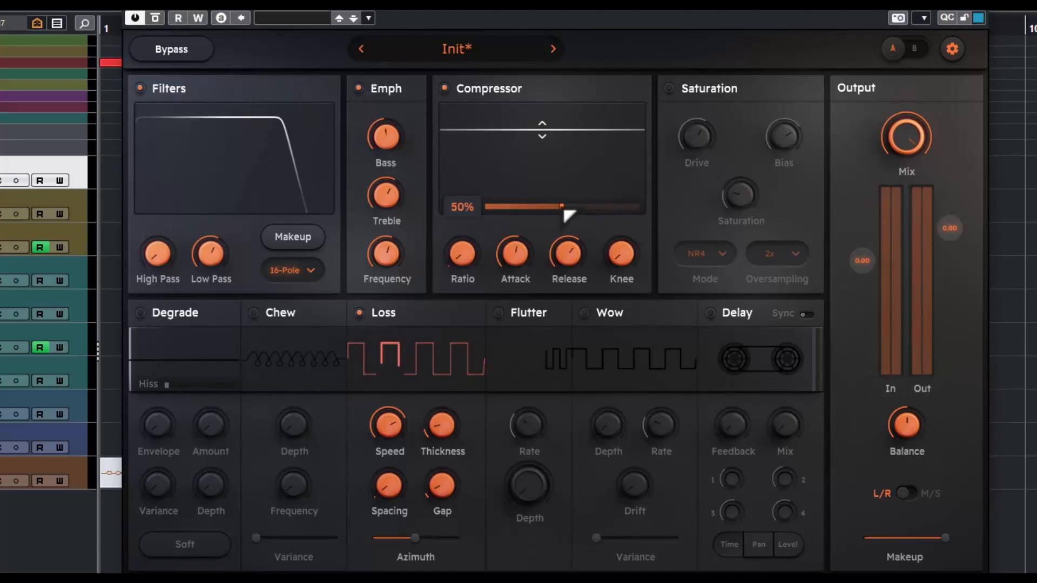
pyautogui.moveTo(461, 259); pyautogui.dragTo(462, 208)
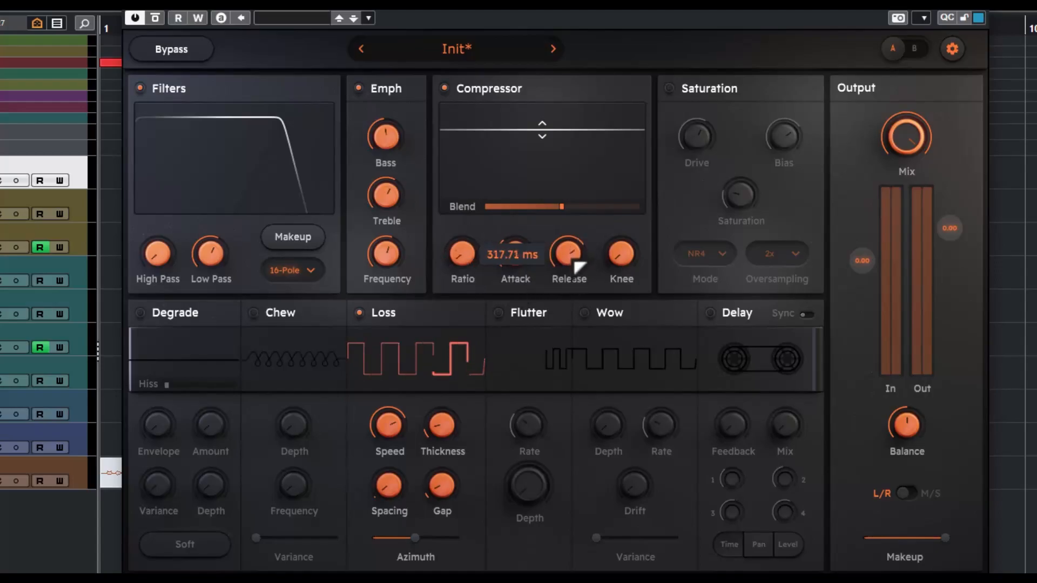
pyautogui.moveTo(621, 264); pyautogui.dragTo(634, 237)
# - Enable the Saturation section and raise its Drive slightly
pyautogui.click(670, 88)
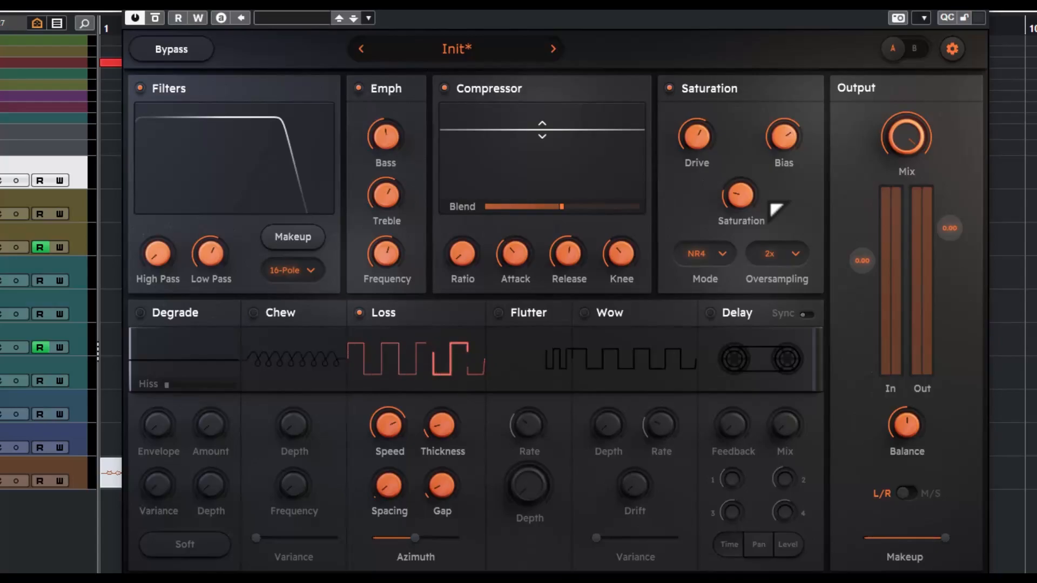
pyautogui.moveTo(702, 139)
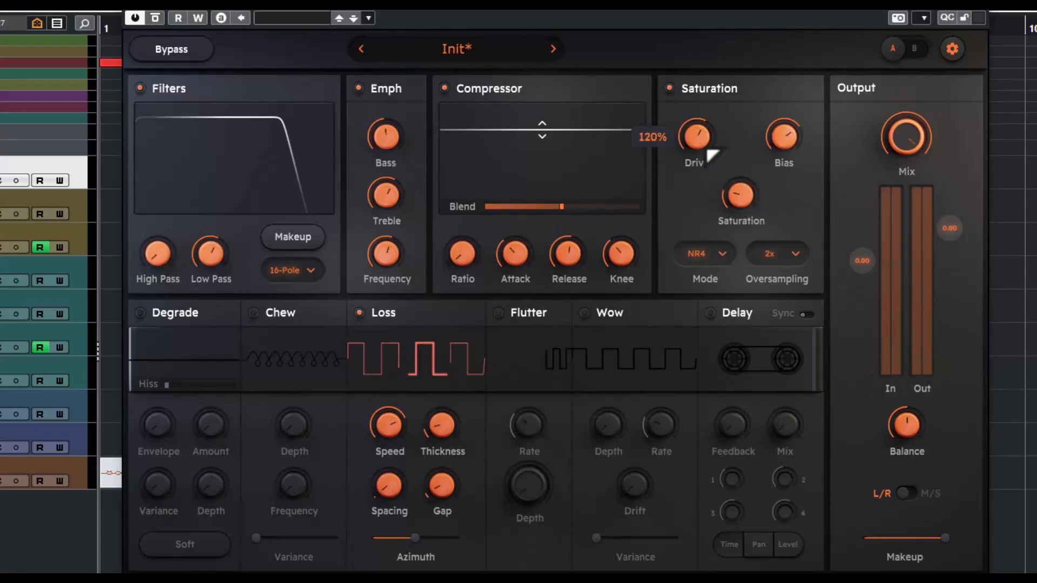
pyautogui.moveTo(701, 141)
pyautogui.mouseDown()
pyautogui.moveTo(704, 203)
pyautogui.moveTo(702, 140)
pyautogui.mouseUp()
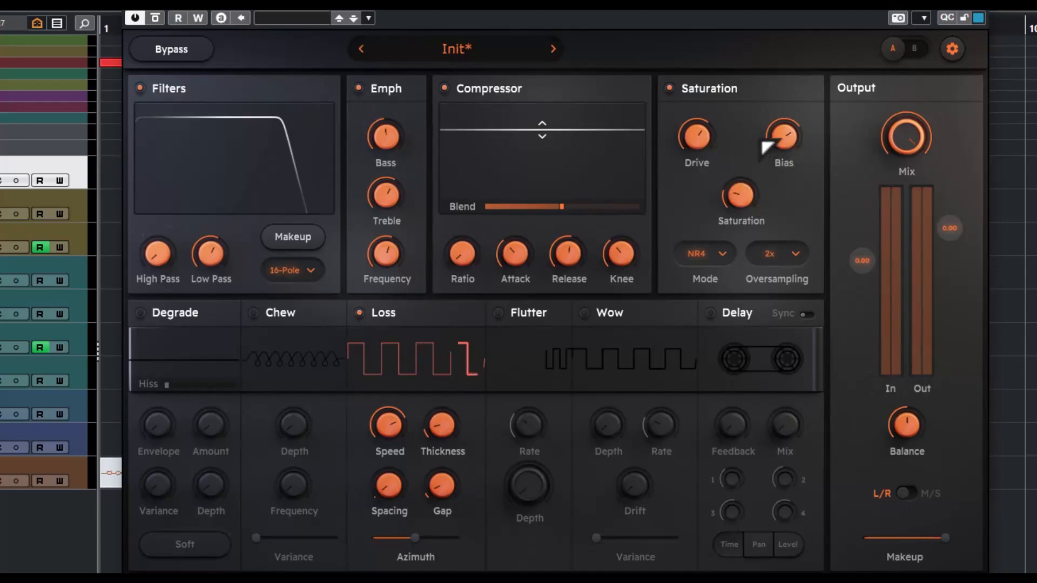
# - Sweep the Saturation amount up to 100% and bring it back to about halfway
pyautogui.moveTo(747, 189)
pyautogui.moveTo(745, 185); pyautogui.dragTo(747, 157)
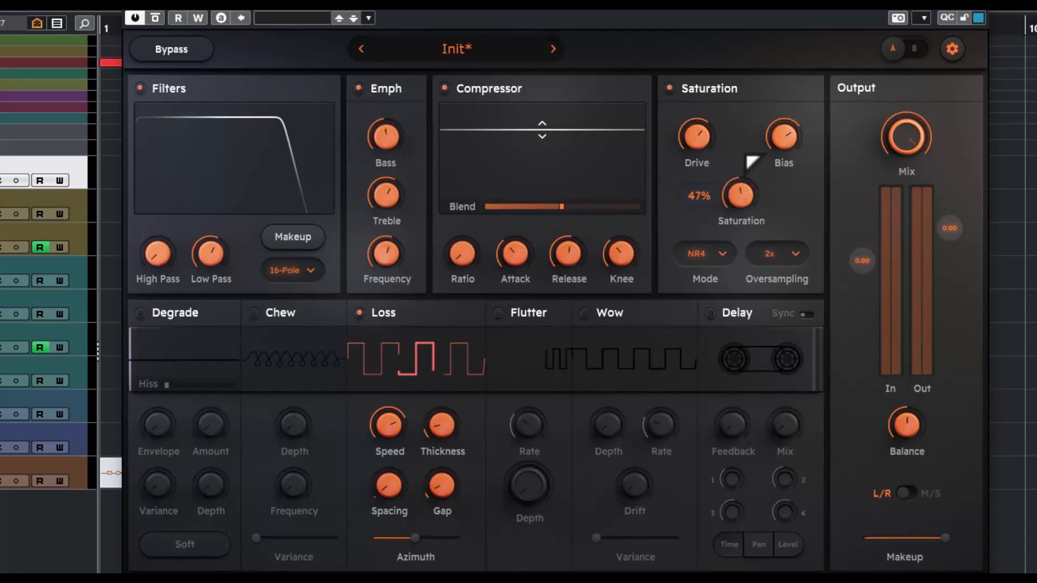
pyautogui.moveTo(748, 155); pyautogui.dragTo(765, 69)
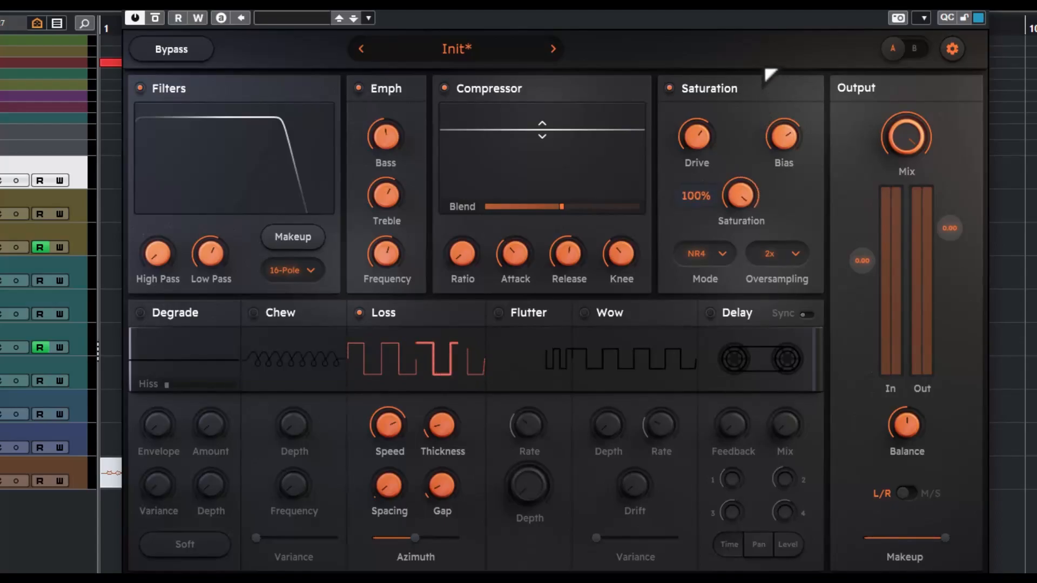
pyautogui.moveTo(765, 70); pyautogui.dragTo(807, 172)
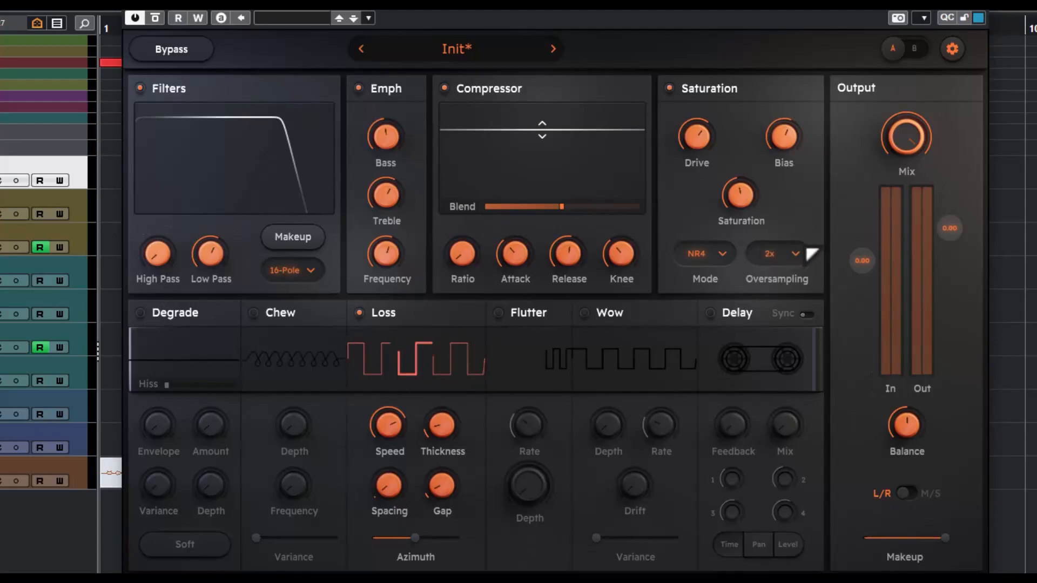
# - Try Linear Phase oversampling in the Saturation section, check its latency and return to Minimum Phase
pyautogui.click(803, 254)
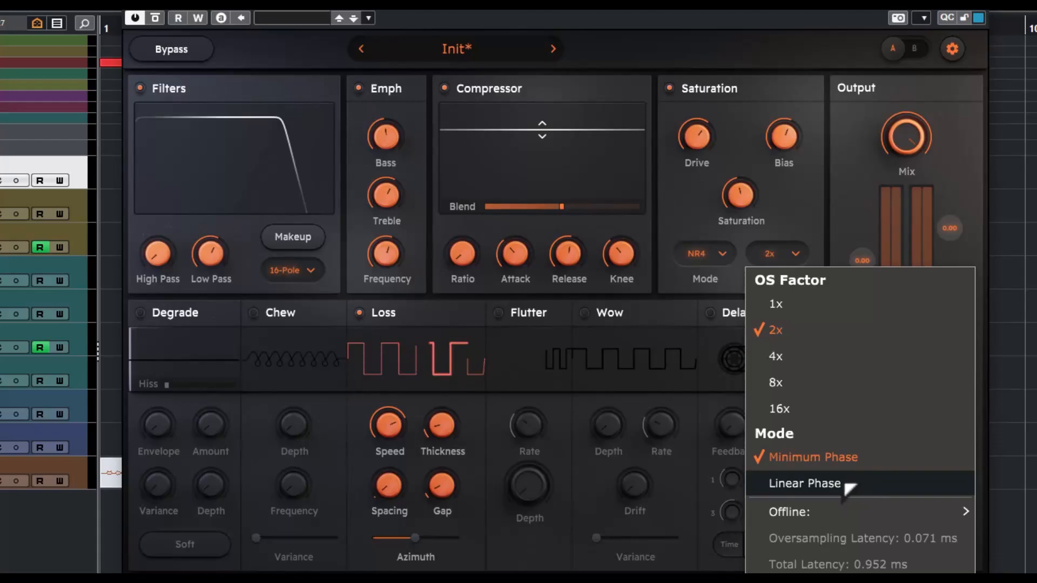
pyautogui.moveTo(848, 513)
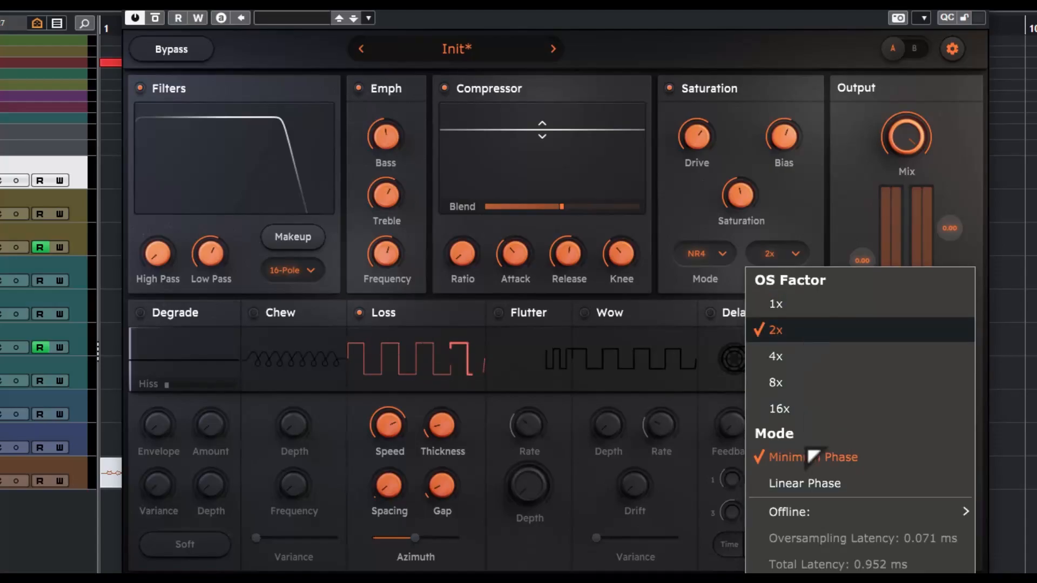
pyautogui.moveTo(840, 511)
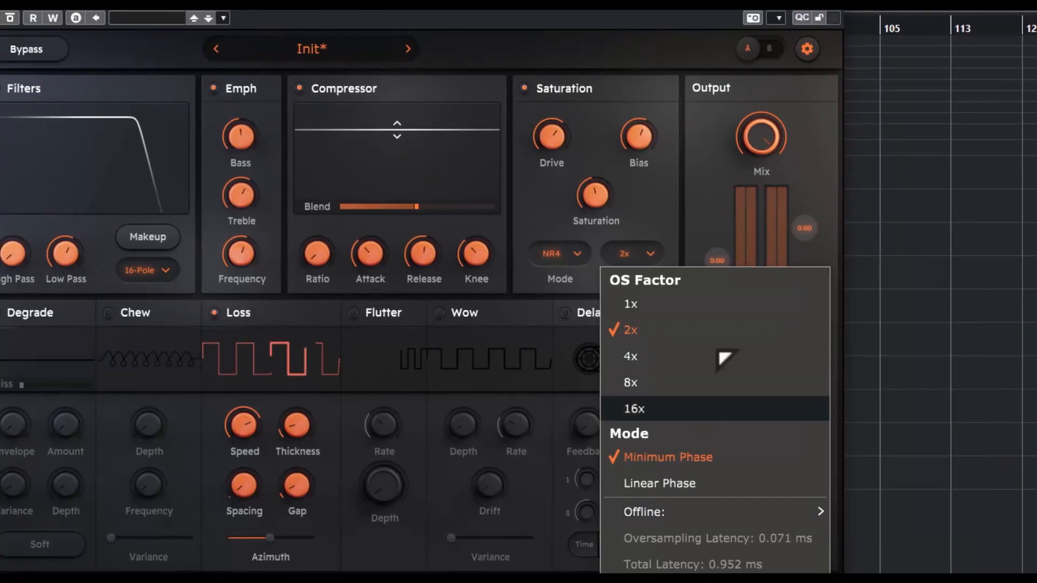
pyautogui.moveTo(707, 519)
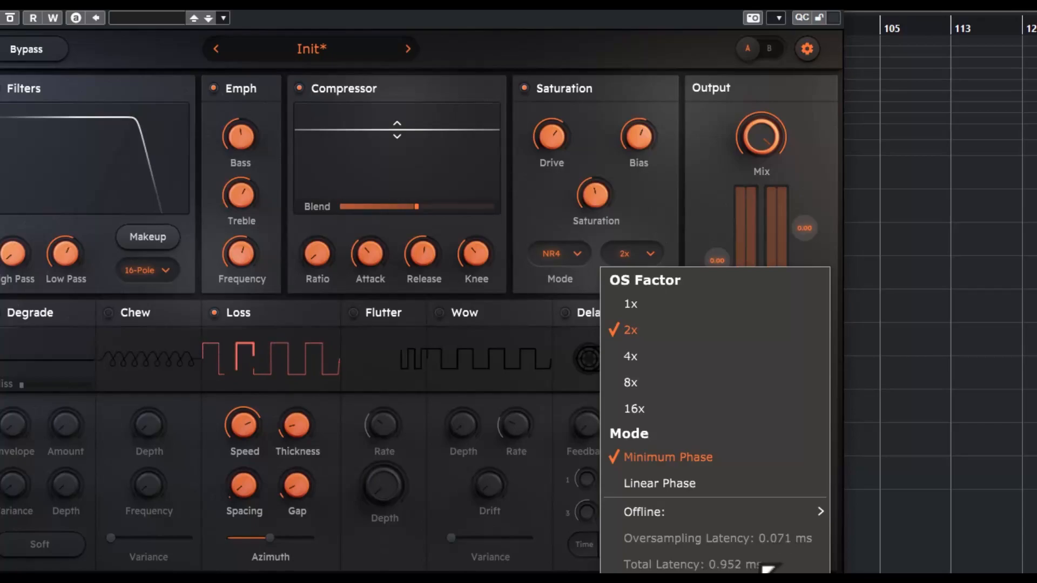
pyautogui.click(689, 486)
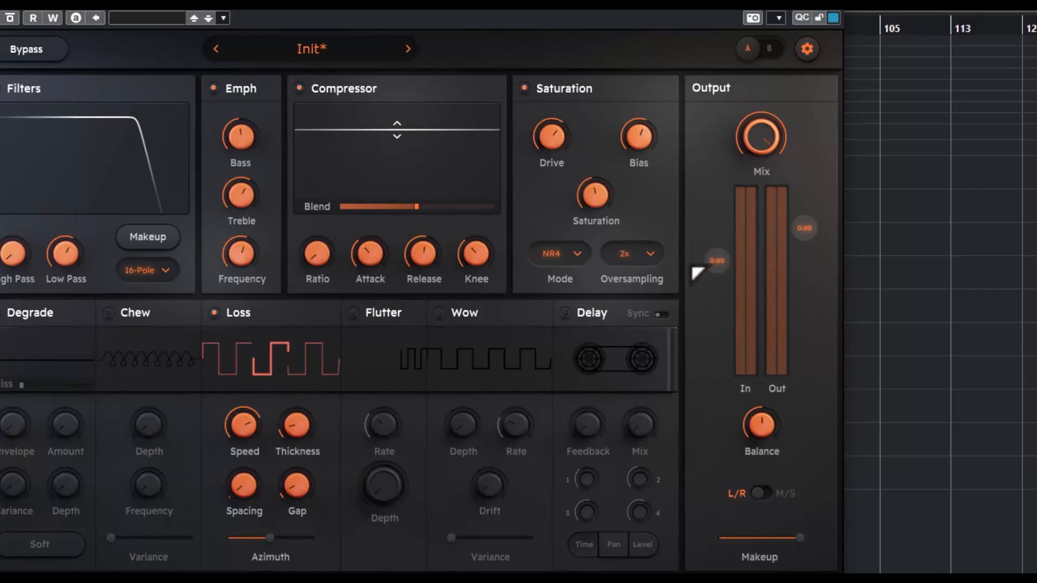
pyautogui.click(651, 263)
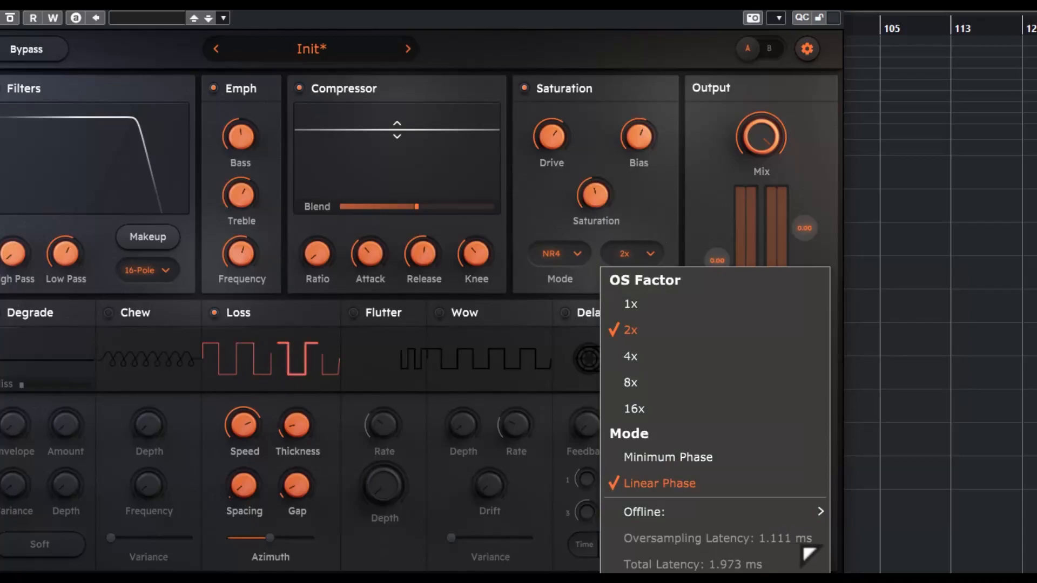
pyautogui.click(729, 460)
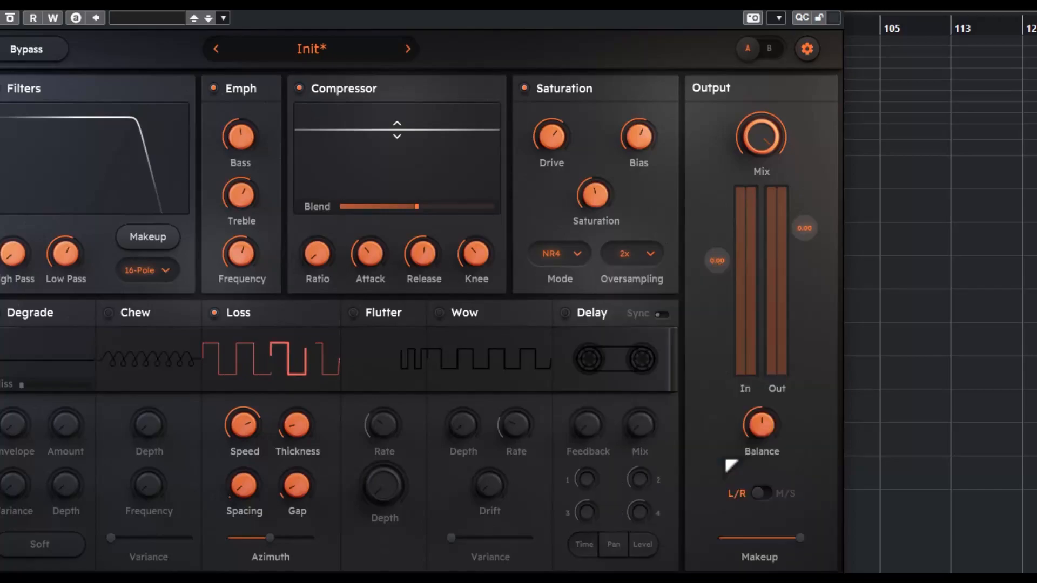
pyautogui.click(651, 251)
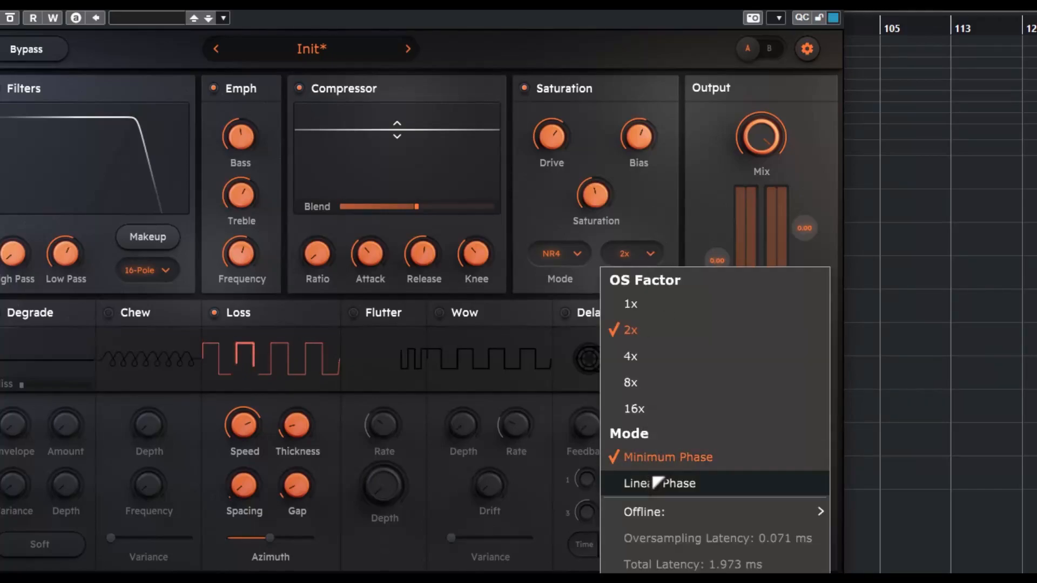
pyautogui.click(668, 210)
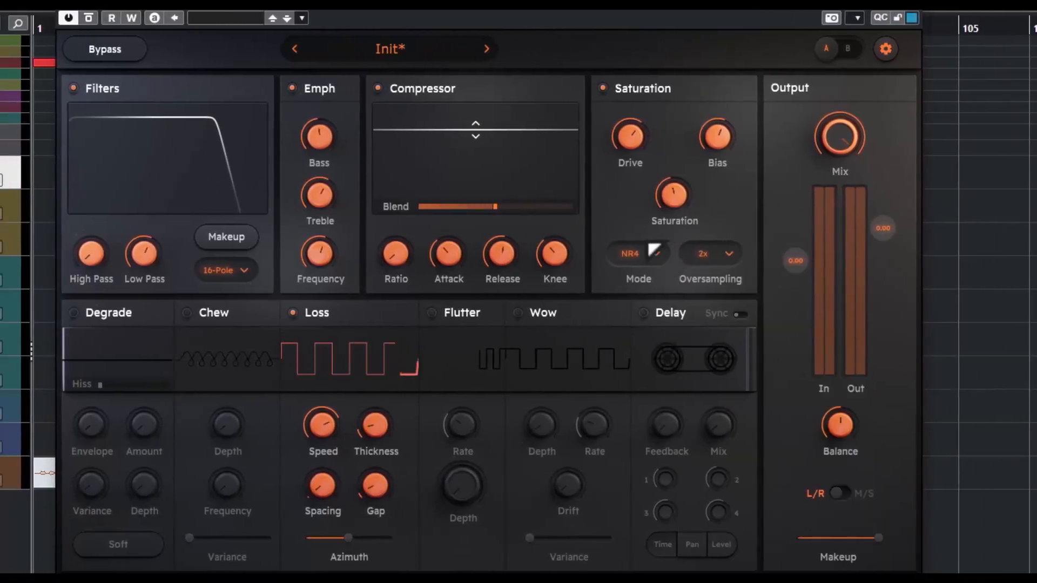
# - Review the available Saturation modes and keep NR4
pyautogui.click(650, 246)
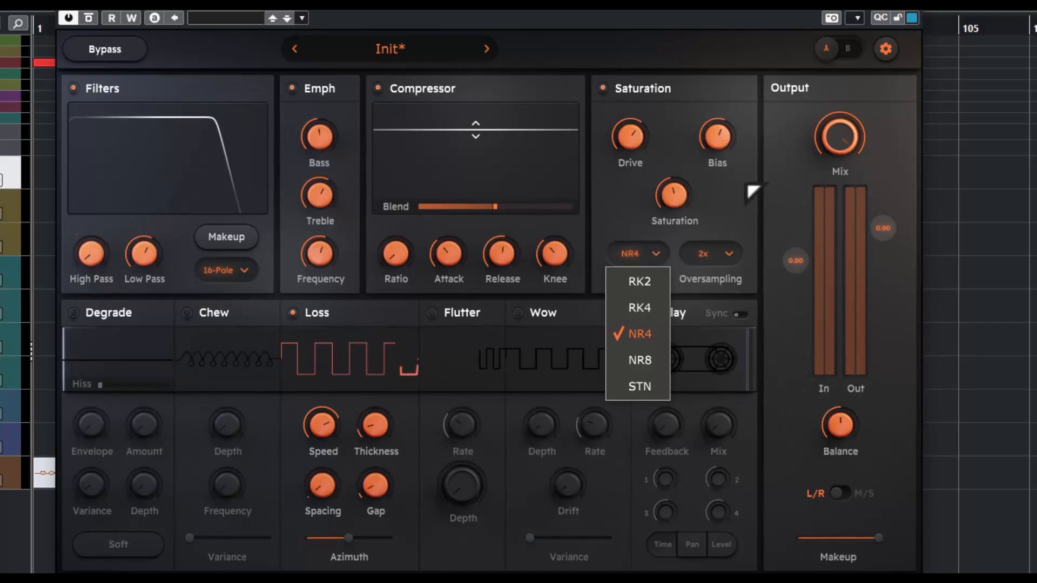
pyautogui.click(739, 189)
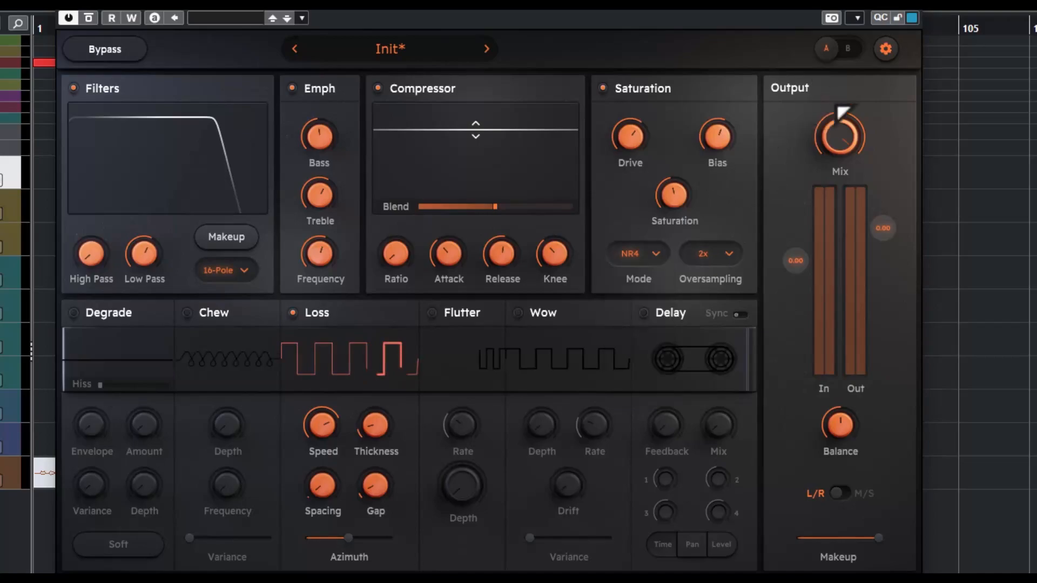
# - Try out the output Mix control and return it to fully up
pyautogui.moveTo(859, 141); pyautogui.dragTo(856, 101)
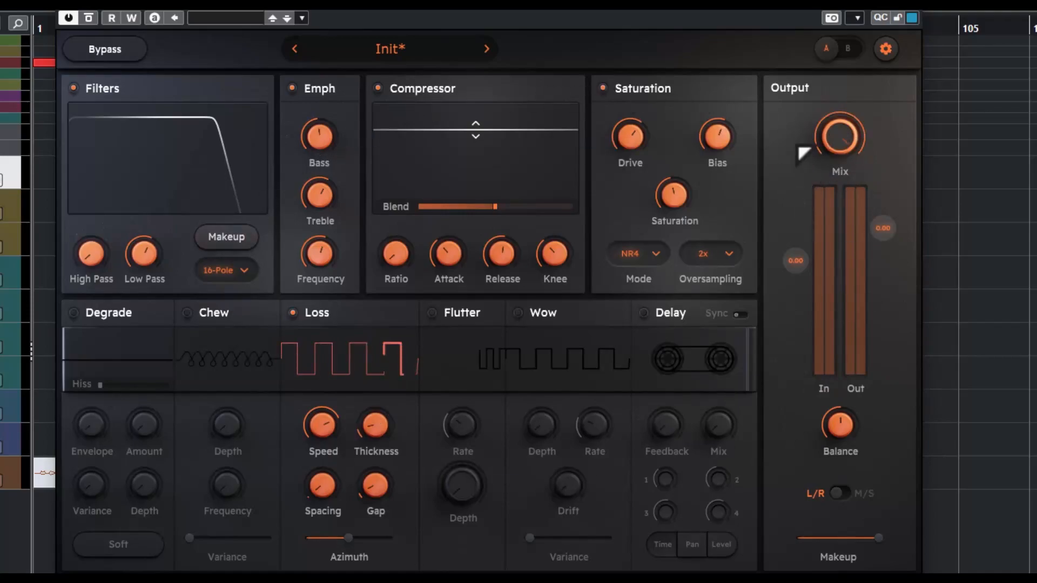
pyautogui.moveTo(835, 139)
pyautogui.moveTo(850, 130); pyautogui.dragTo(864, 50)
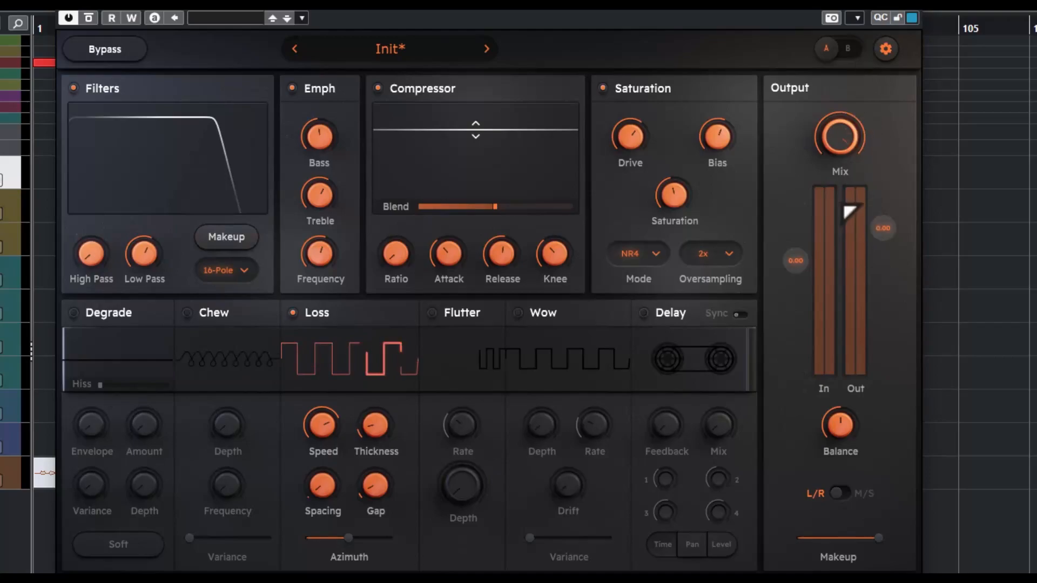
# - Lower the output level and the input level beside the meters
pyautogui.moveTo(884, 235); pyautogui.dragTo(885, 263)
pyautogui.moveTo(798, 268); pyautogui.dragTo(810, 271)
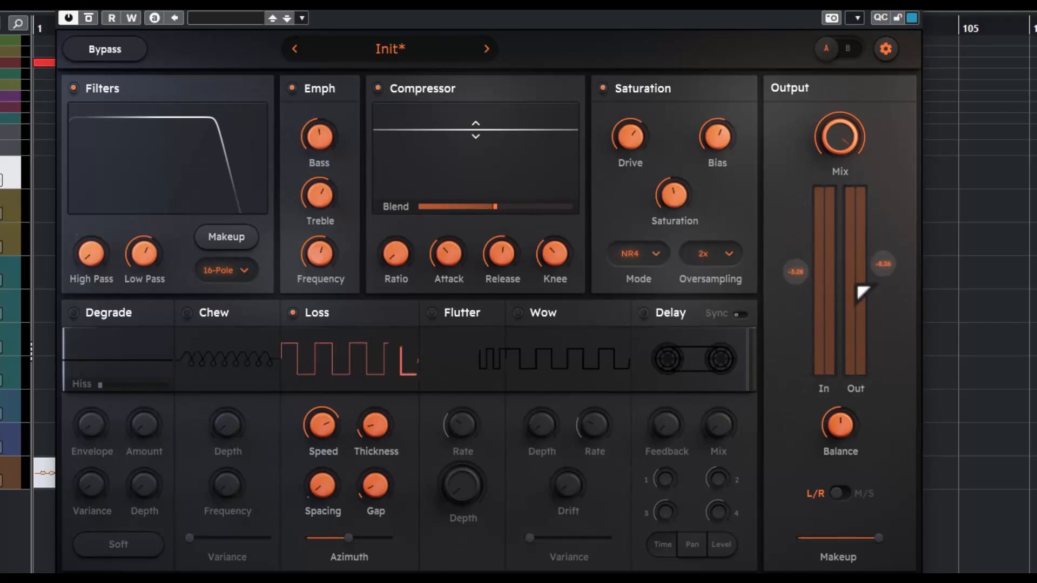
# - Switch the output Balance from L/R to M/S and try the Makeup amount, leaving it at maximum
pyautogui.moveTo(848, 434)
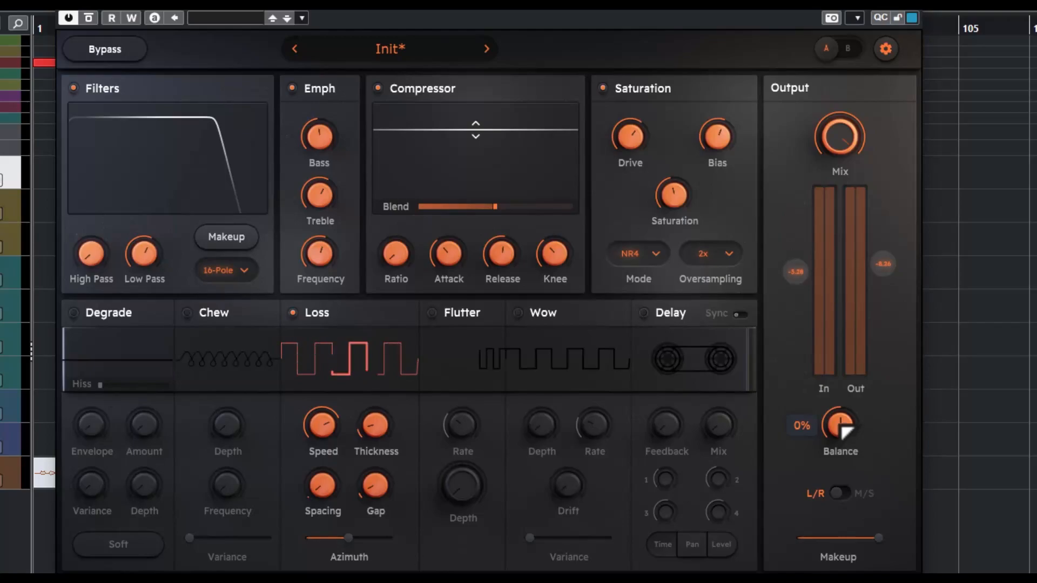
pyautogui.click(840, 493)
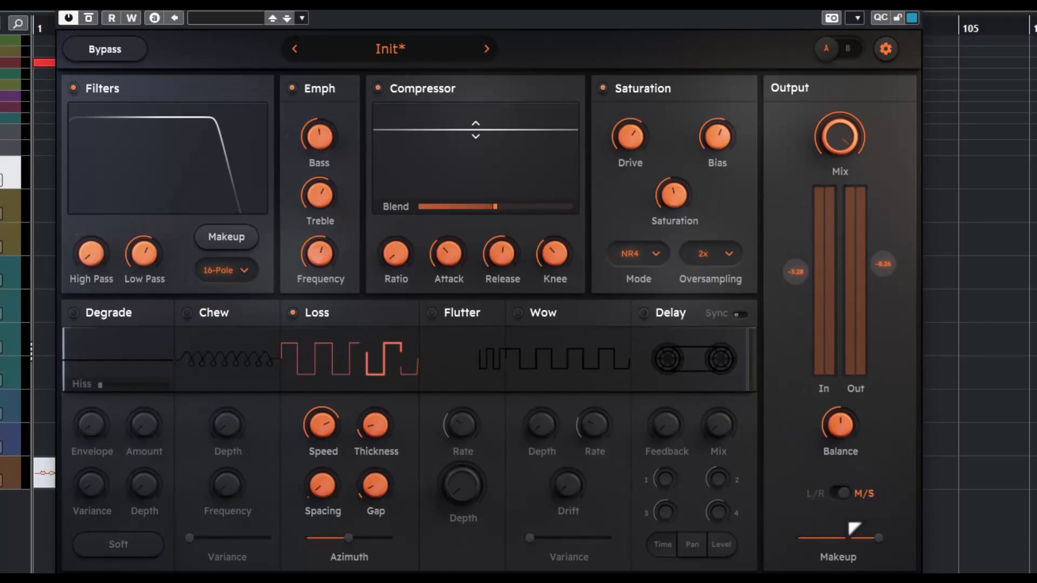
pyautogui.moveTo(878, 538); pyautogui.dragTo(899, 547)
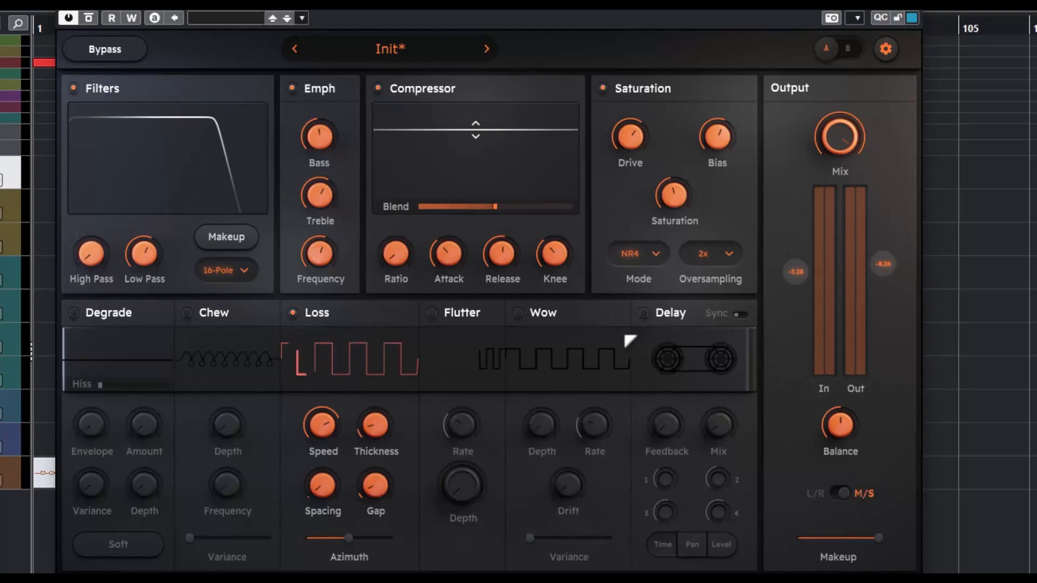
# - Enable the Degrade section, raise its Hiss to 100% and bring it back to 0%
pyautogui.click(79, 315)
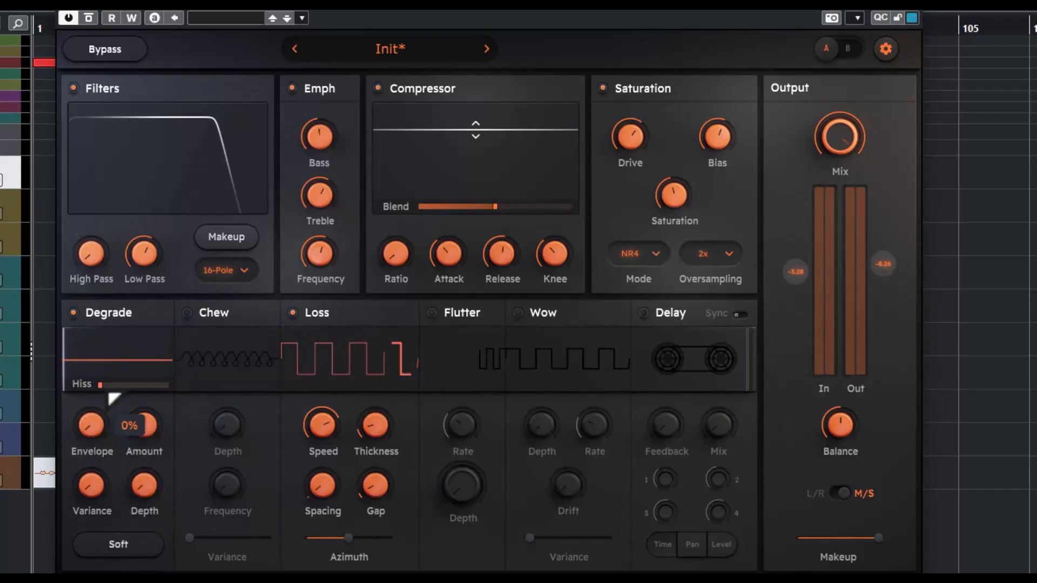
pyautogui.moveTo(161, 386); pyautogui.dragTo(177, 393)
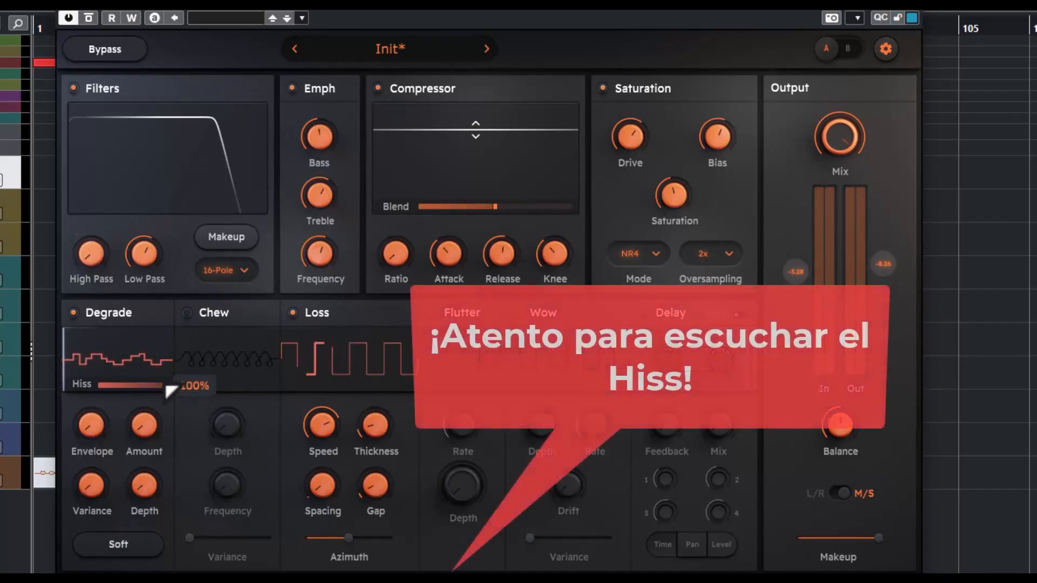
pyautogui.moveTo(168, 390); pyautogui.dragTo(104, 388)
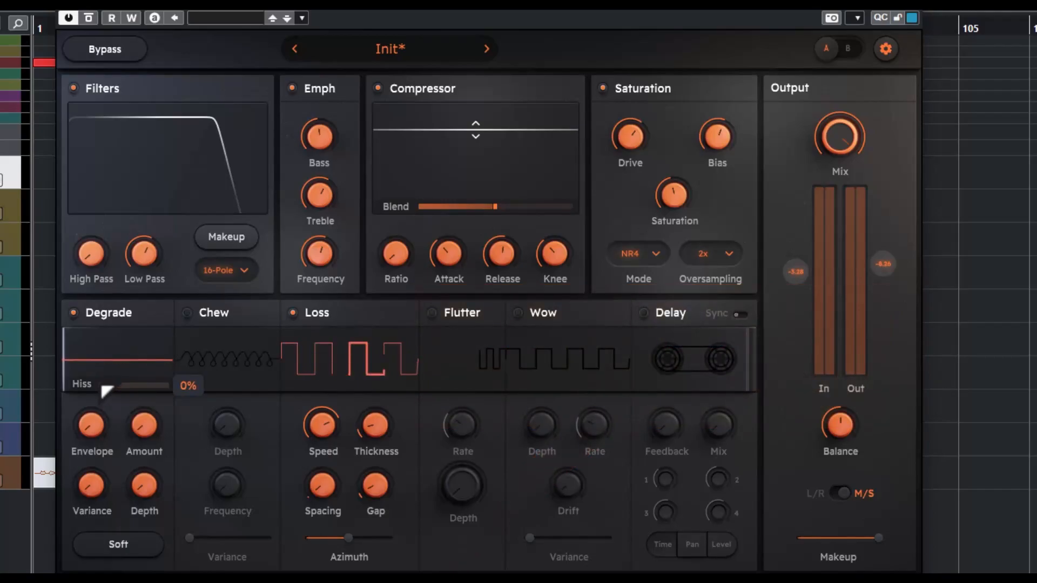
# - Try out the Degrade Envelope, raising it to 87%, and return it to 0%
pyautogui.moveTo(99, 437)
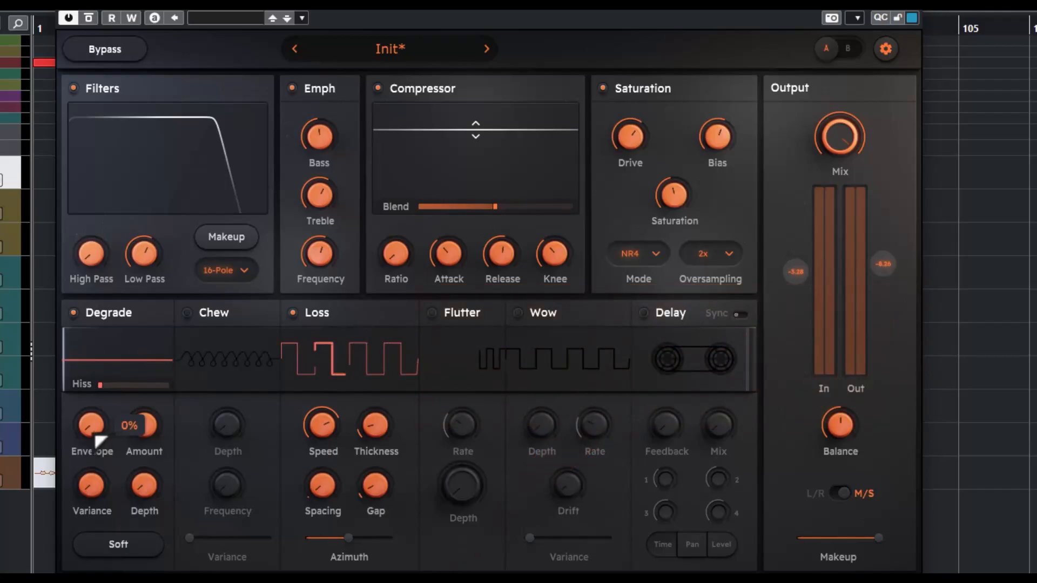
pyautogui.moveTo(99, 441); pyautogui.dragTo(111, 361)
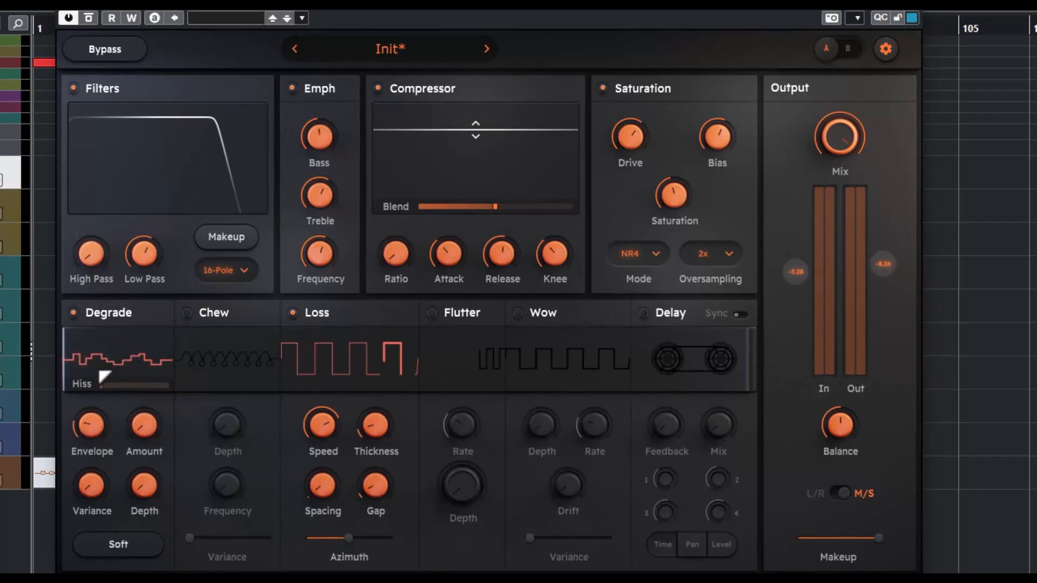
pyautogui.moveTo(90, 421); pyautogui.dragTo(121, 332)
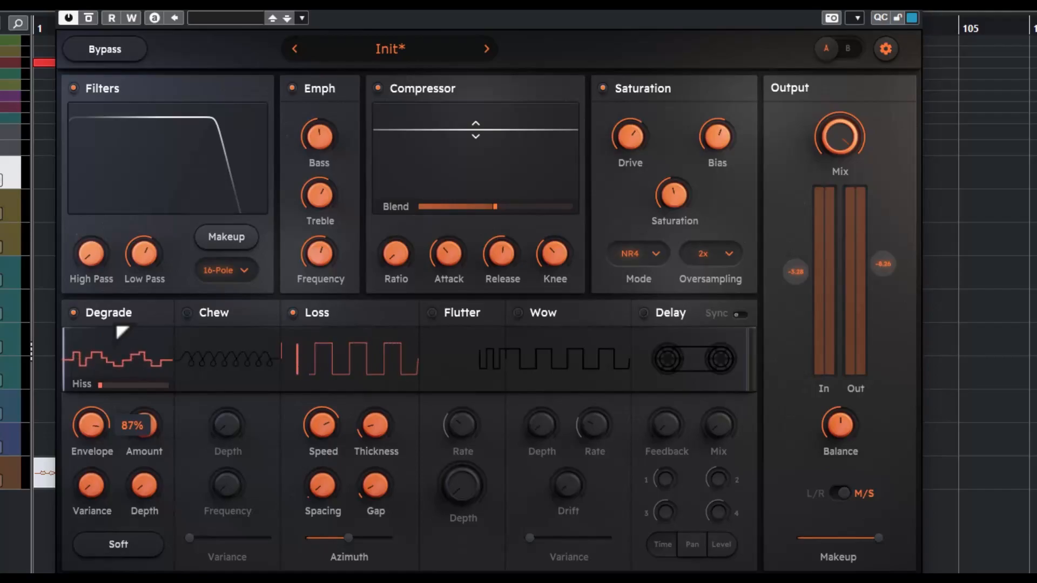
pyautogui.moveTo(96, 441); pyautogui.dragTo(94, 581)
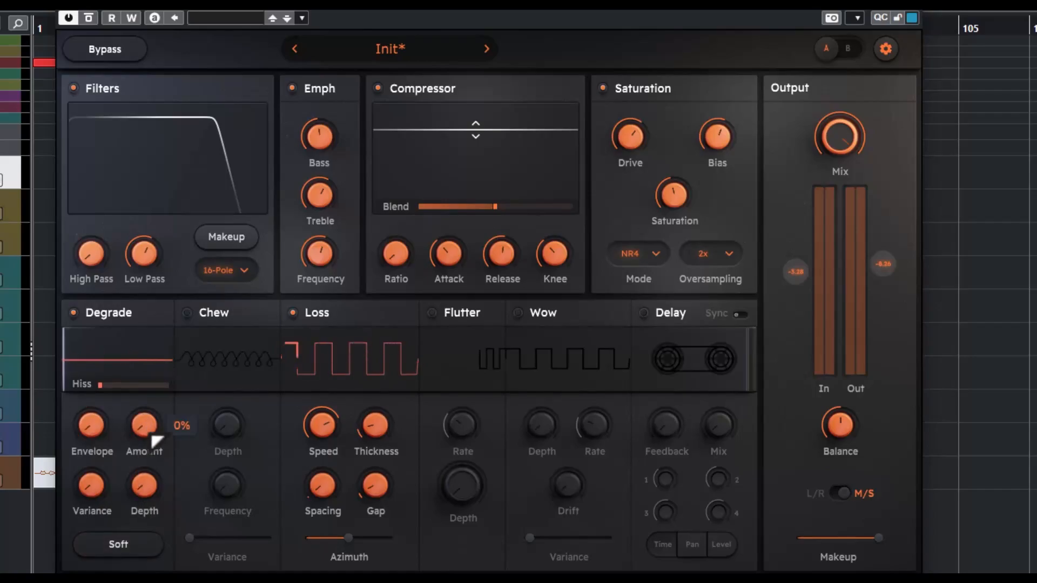
# - Raise the Degrade Amount to 100% and bring it back down to a low setting
pyautogui.moveTo(151, 438); pyautogui.dragTo(150, 372)
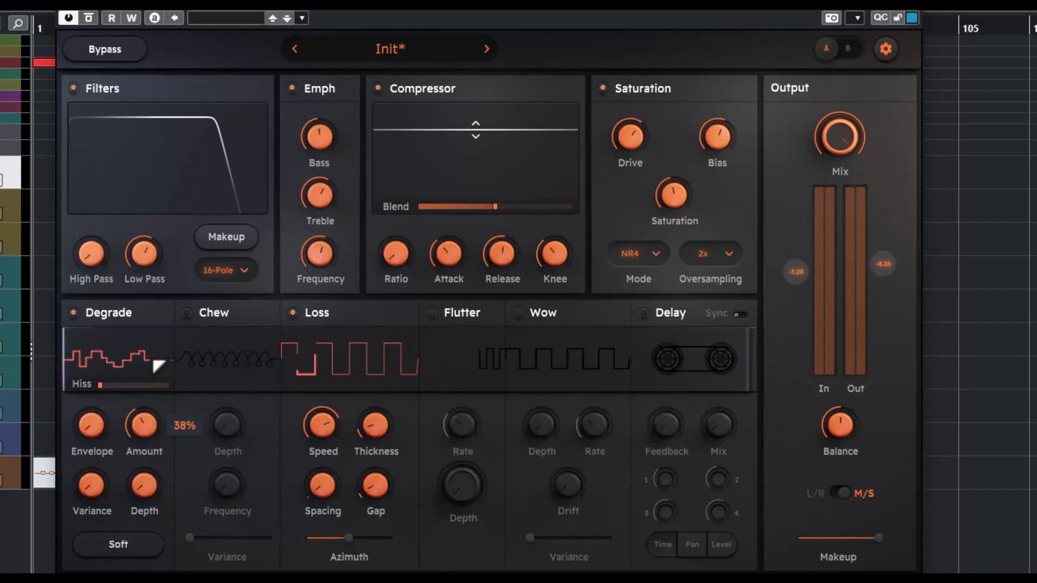
pyautogui.moveTo(179, 333); pyautogui.dragTo(143, 404)
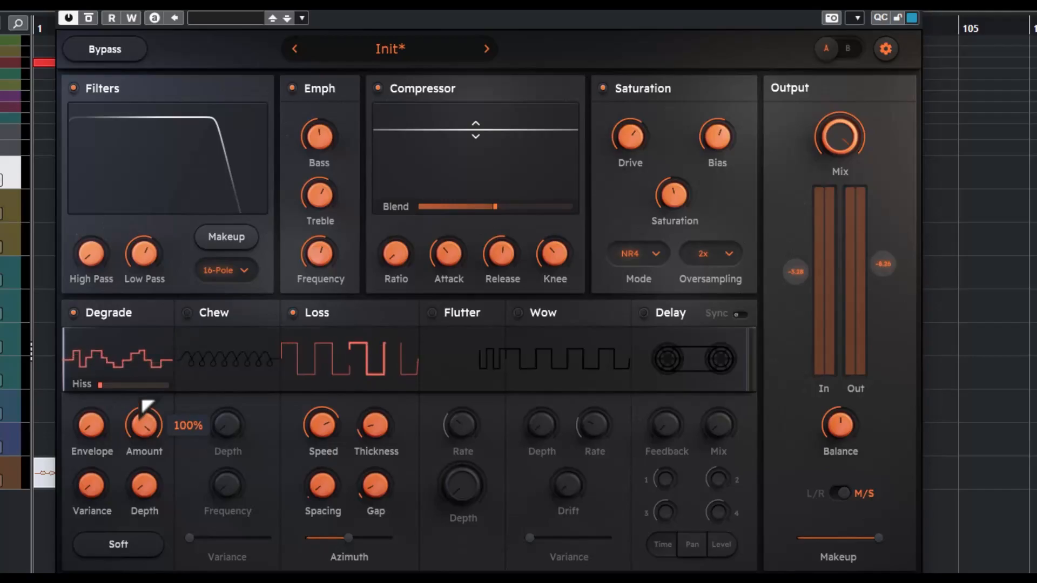
pyautogui.moveTo(145, 405); pyautogui.dragTo(163, 582)
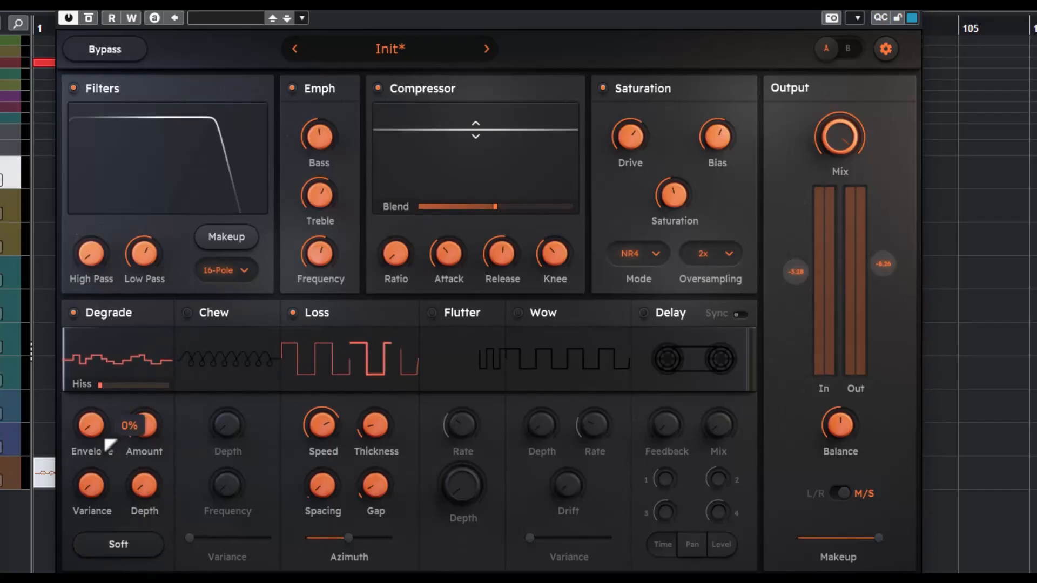
# - Try the Degrade Depth at 100% with Soft on and off, return Depth to 0% with Soft off, and try out Variance
pyautogui.moveTo(144, 486)
pyautogui.mouseDown()
pyautogui.moveTo(153, 478)
pyautogui.moveTo(152, 328)
pyautogui.moveTo(147, 493)
pyautogui.mouseUp()
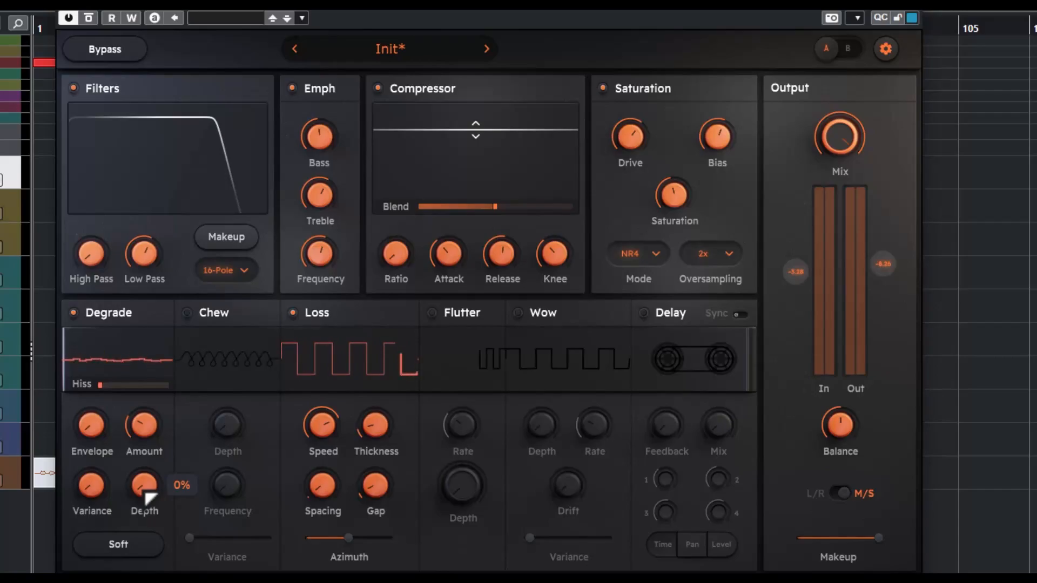
pyautogui.click(124, 546)
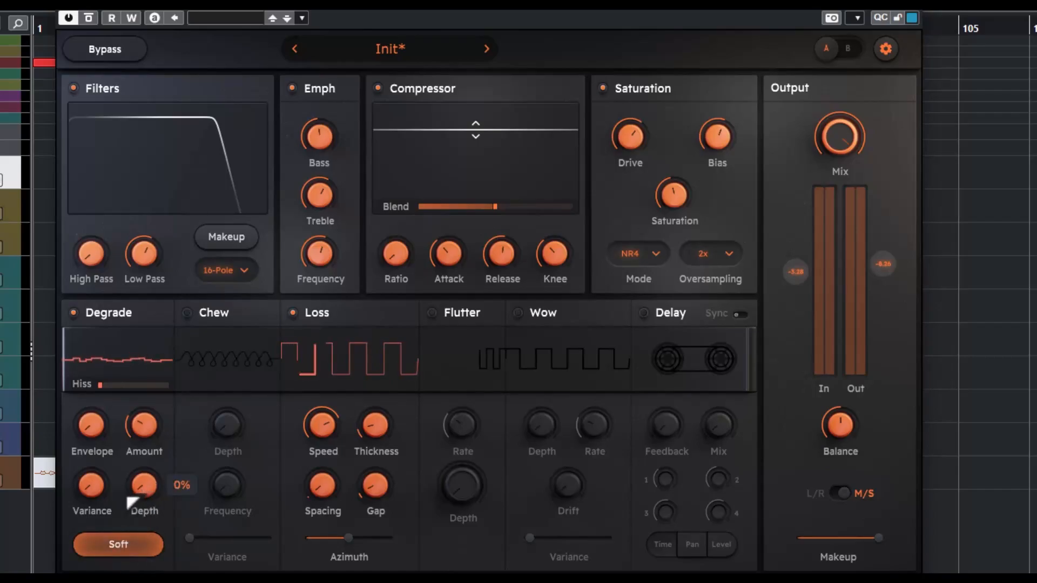
pyautogui.click(127, 543)
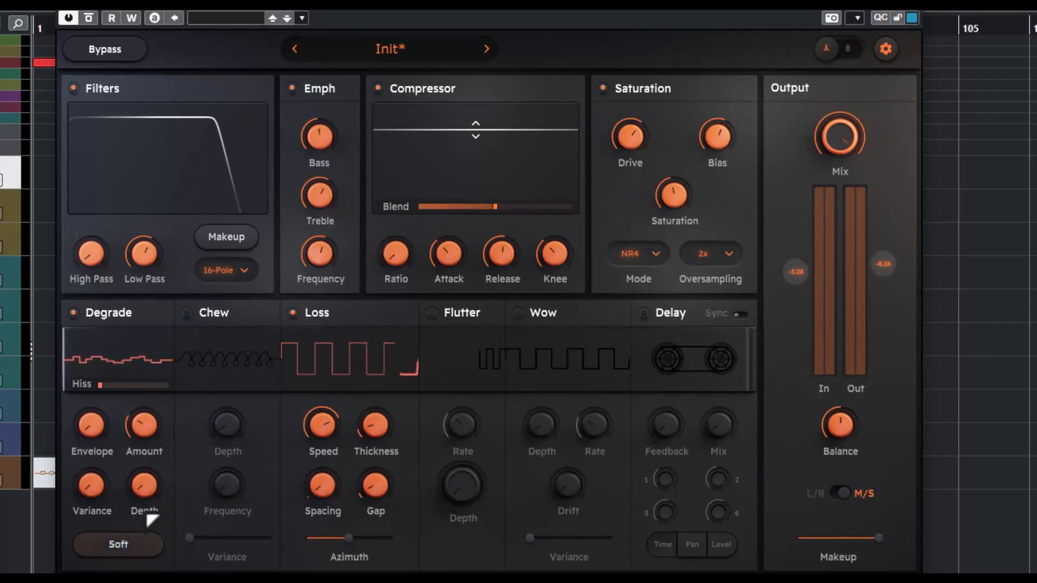
pyautogui.moveTo(144, 493); pyautogui.dragTo(164, 287)
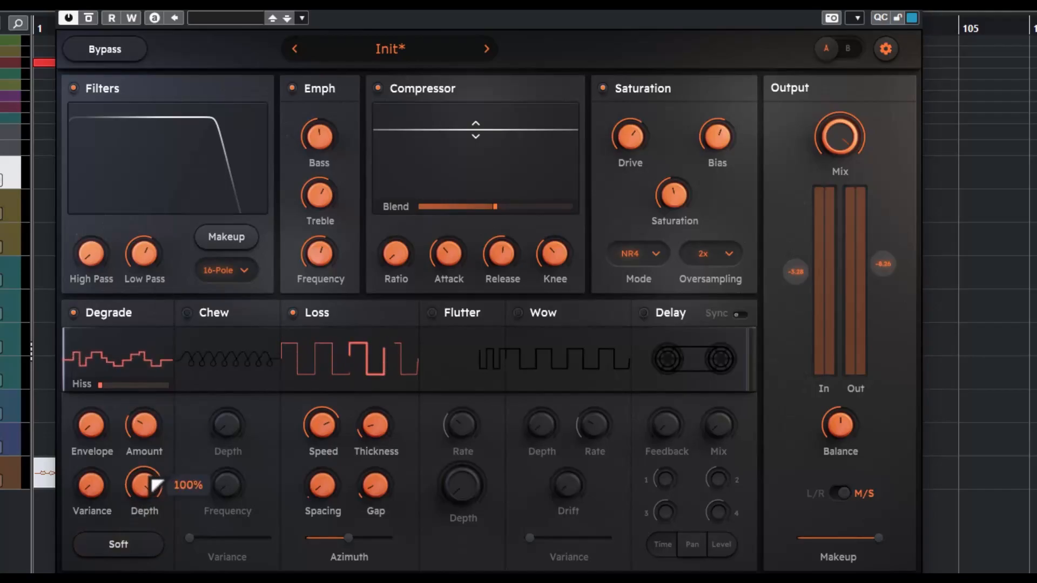
pyautogui.click(130, 544)
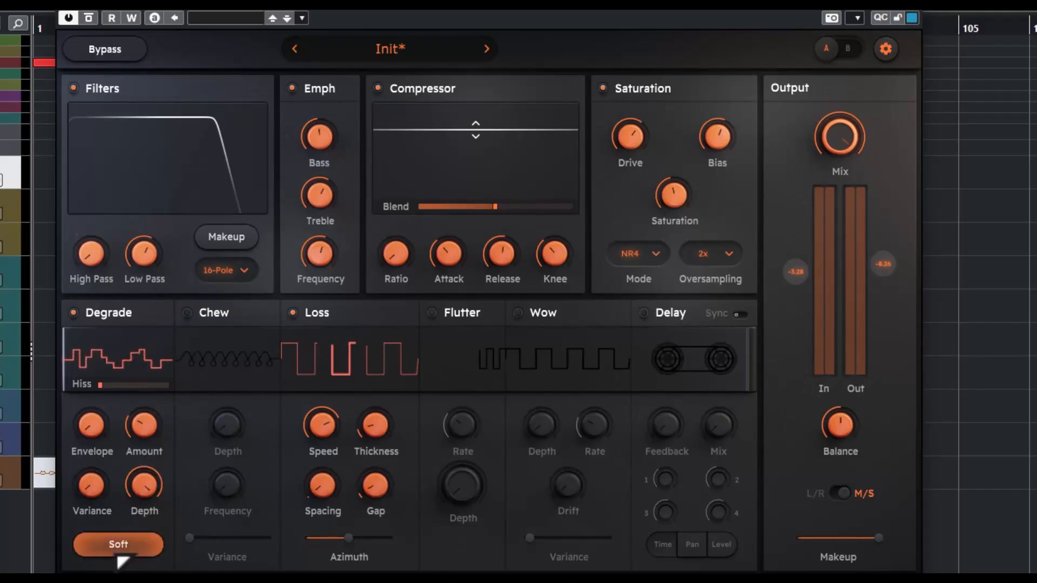
pyautogui.click(124, 555)
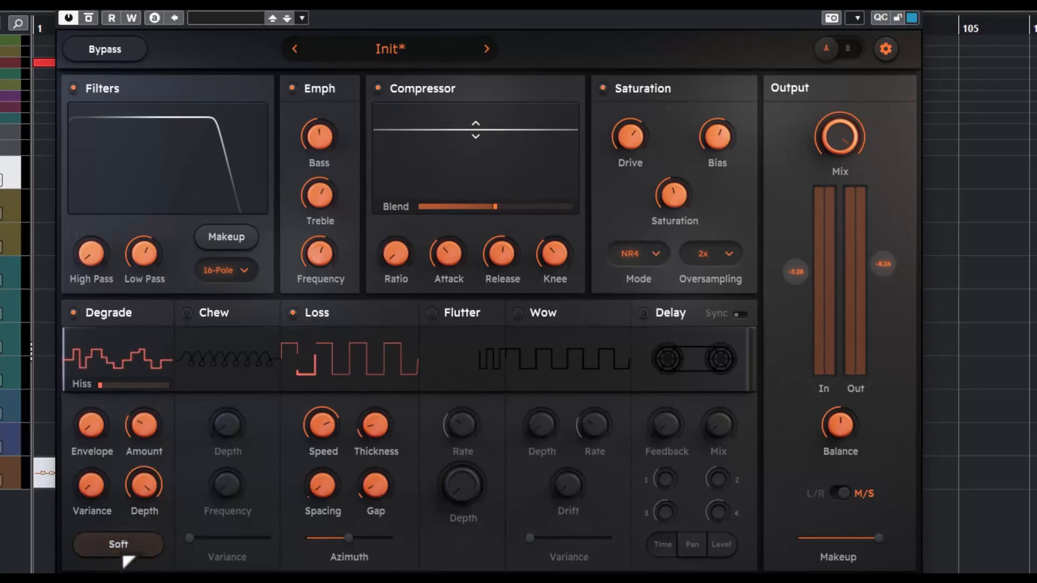
pyautogui.click(124, 555)
pyautogui.moveTo(144, 485); pyautogui.dragTo(144, 427)
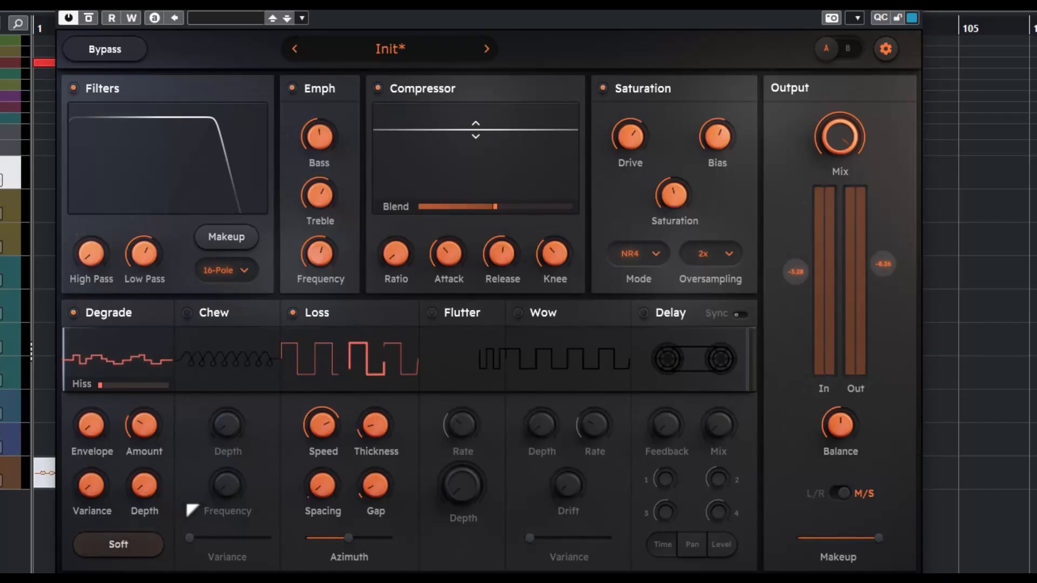
pyautogui.moveTo(96, 485); pyautogui.dragTo(97, 411)
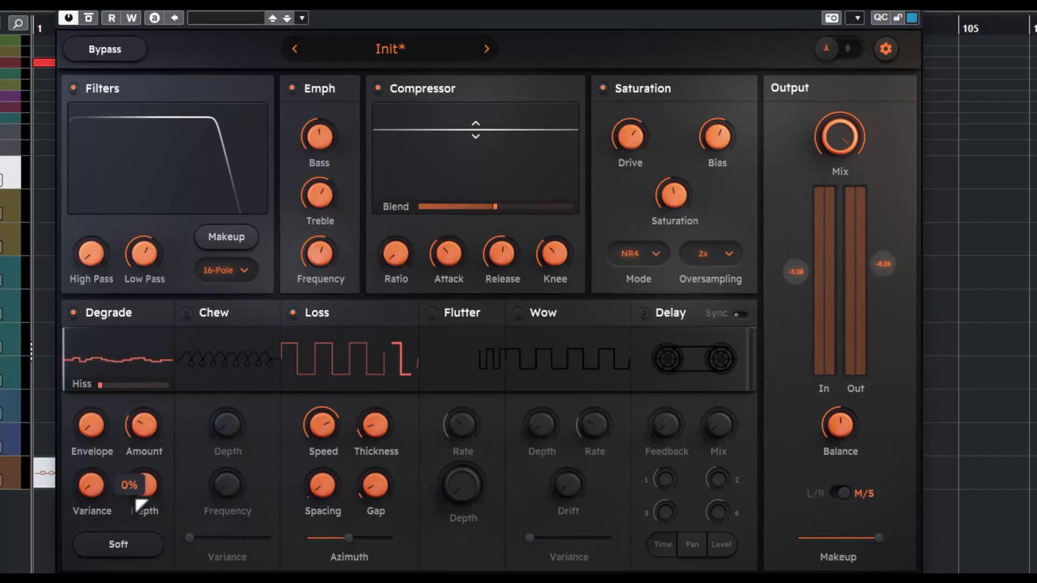
# - Enable the Chew section with a low Depth, set its Frequency to 28% and raise Variance to about two thirds
pyautogui.click(187, 313)
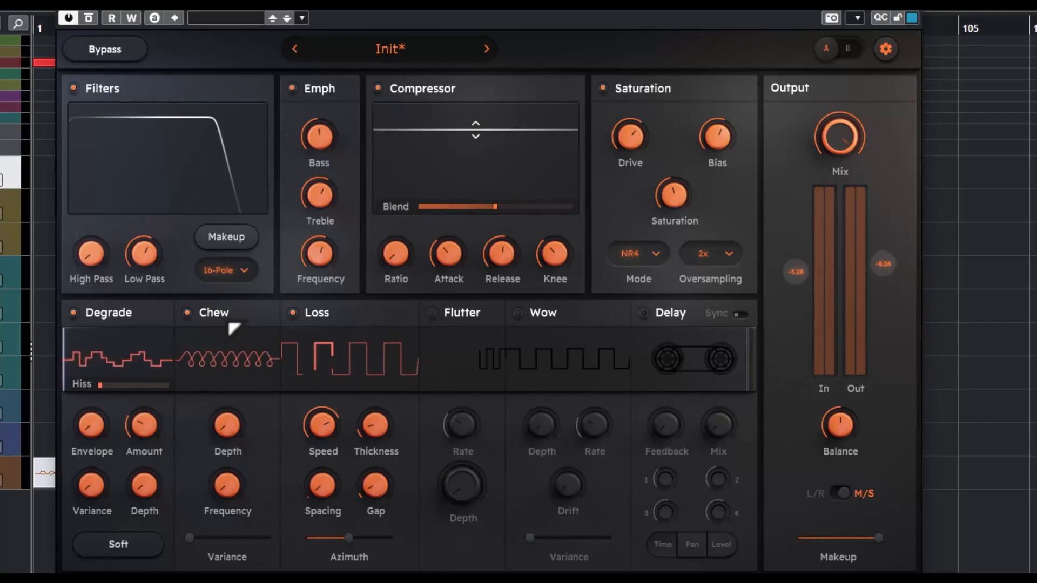
pyautogui.moveTo(232, 428)
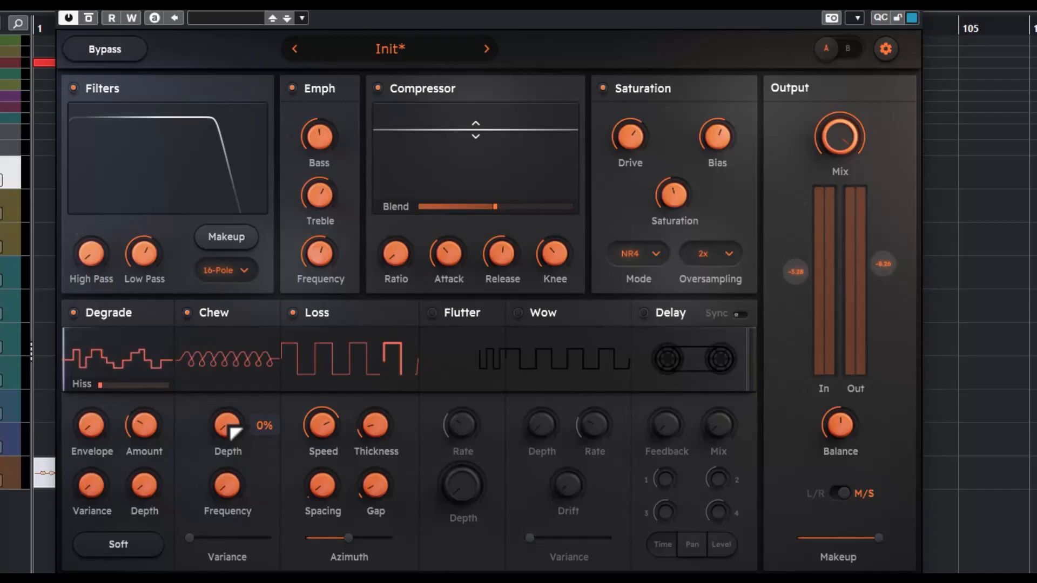
pyautogui.moveTo(231, 424)
pyautogui.mouseDown()
pyautogui.moveTo(246, 397)
pyautogui.moveTo(259, 270)
pyautogui.moveTo(235, 480)
pyautogui.moveTo(246, 405)
pyautogui.moveTo(238, 432)
pyautogui.mouseUp()
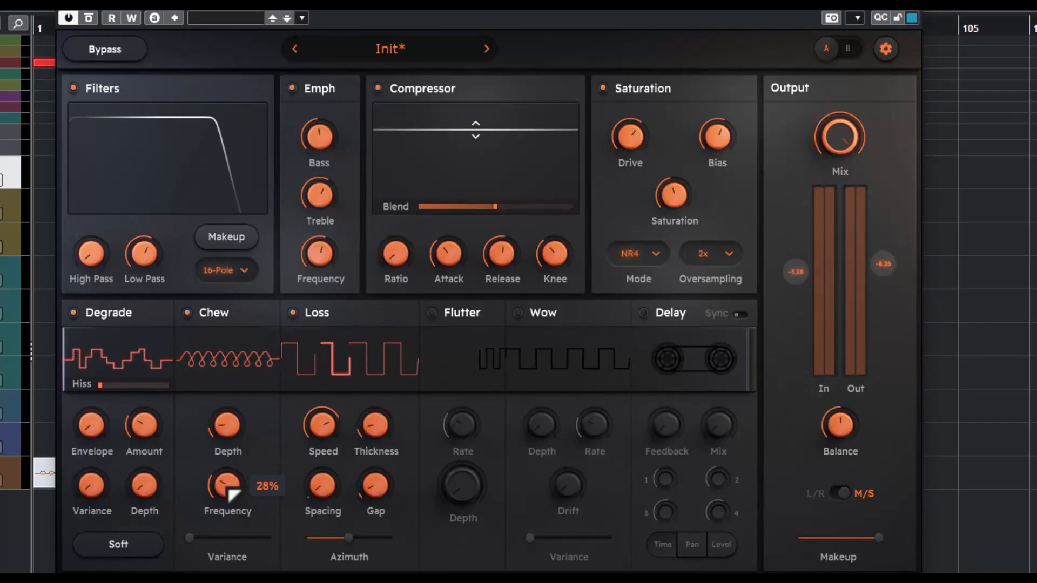
pyautogui.moveTo(205, 543); pyautogui.dragTo(224, 546)
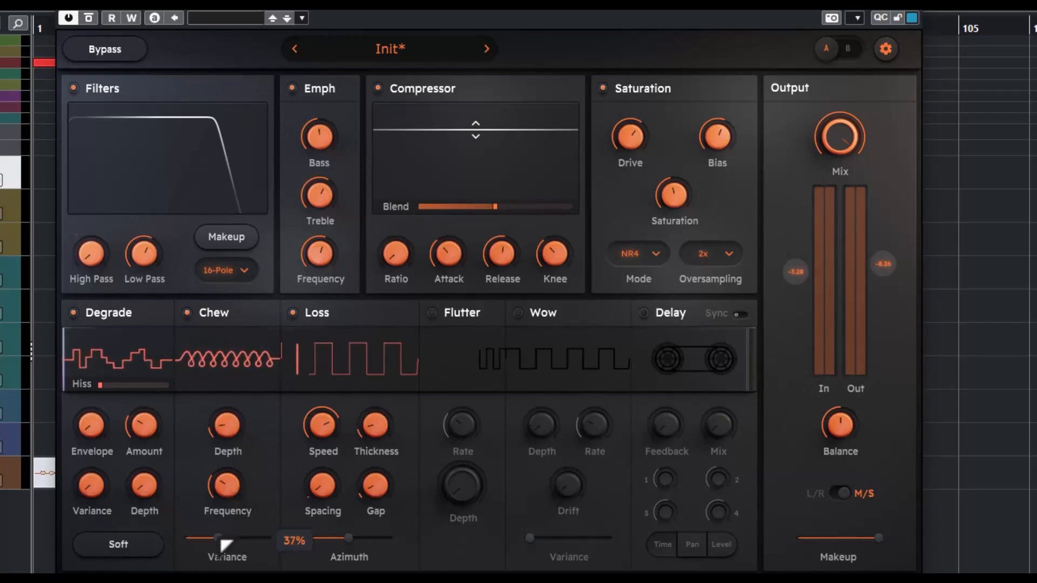
pyautogui.moveTo(222, 546); pyautogui.dragTo(250, 555)
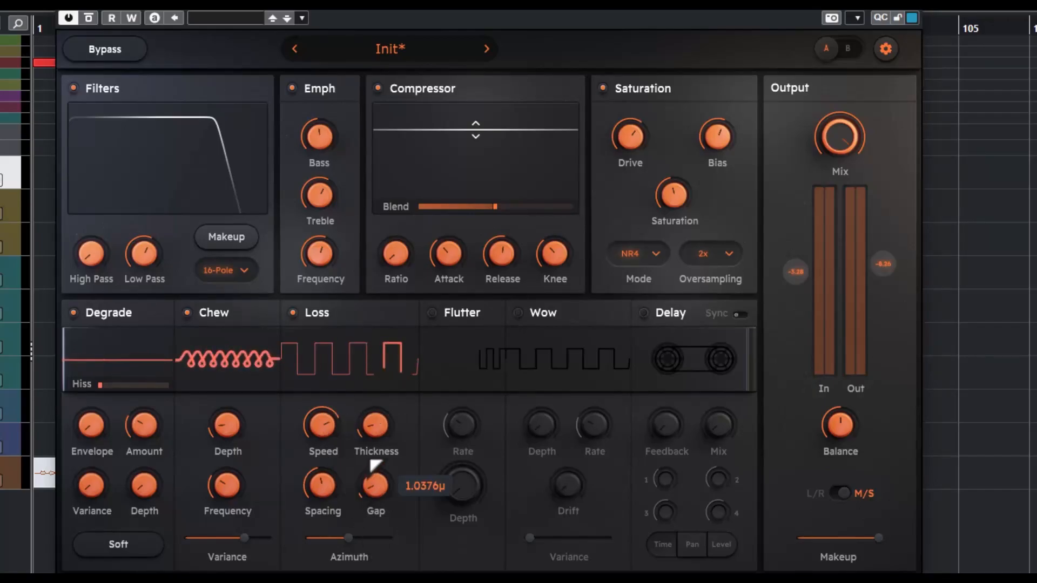
# - Adjust the Loss section with higher Thickness, a Gap of 8.6563µ, lower Azimuth and a Speed of 15.00 ips
pyautogui.moveTo(377, 439); pyautogui.dragTo(381, 347)
pyautogui.moveTo(378, 479); pyautogui.dragTo(383, 392)
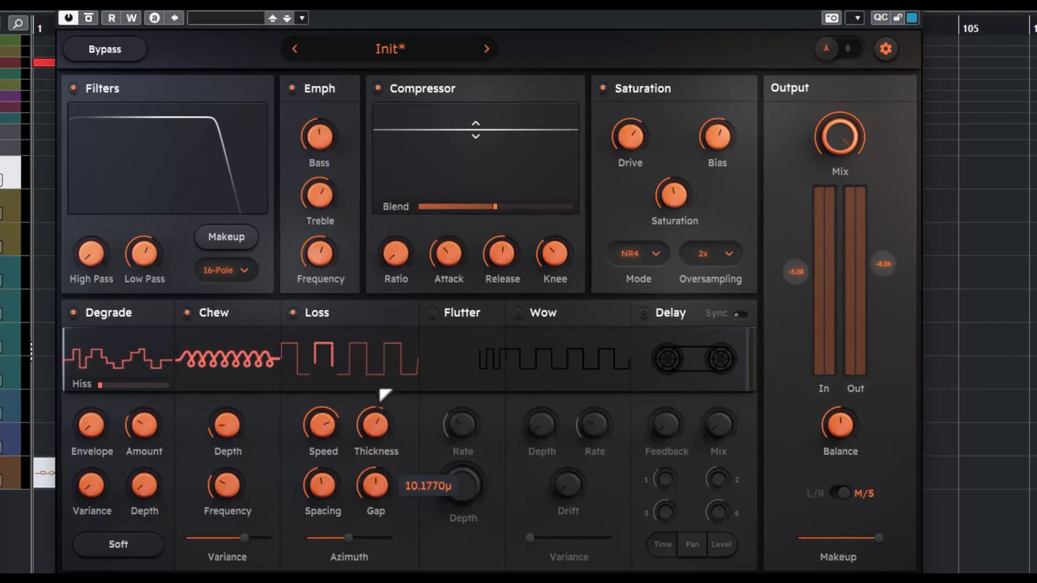
pyautogui.moveTo(383, 390); pyautogui.dragTo(363, 481)
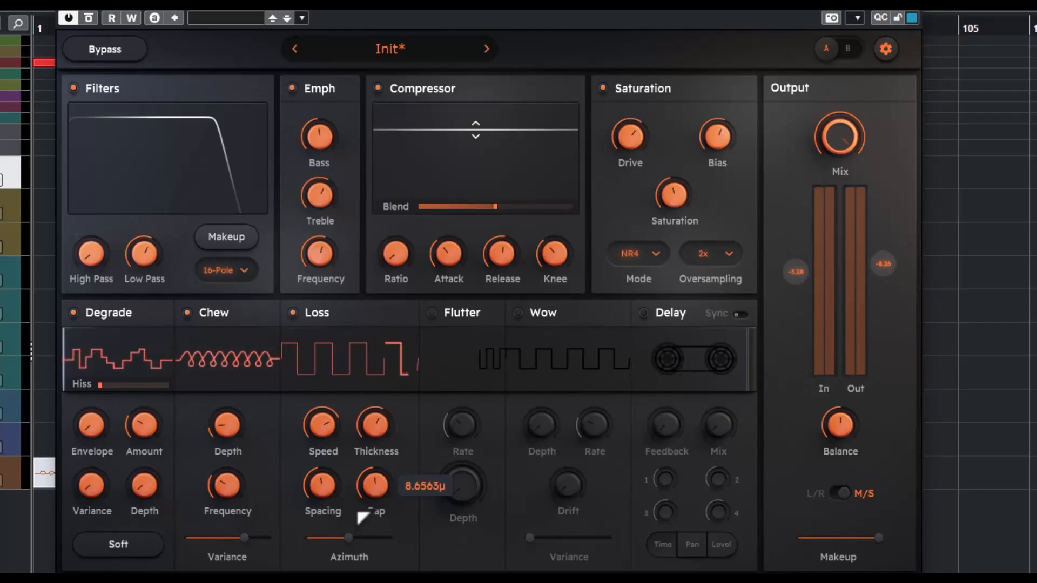
pyautogui.moveTo(361, 545); pyautogui.dragTo(338, 544)
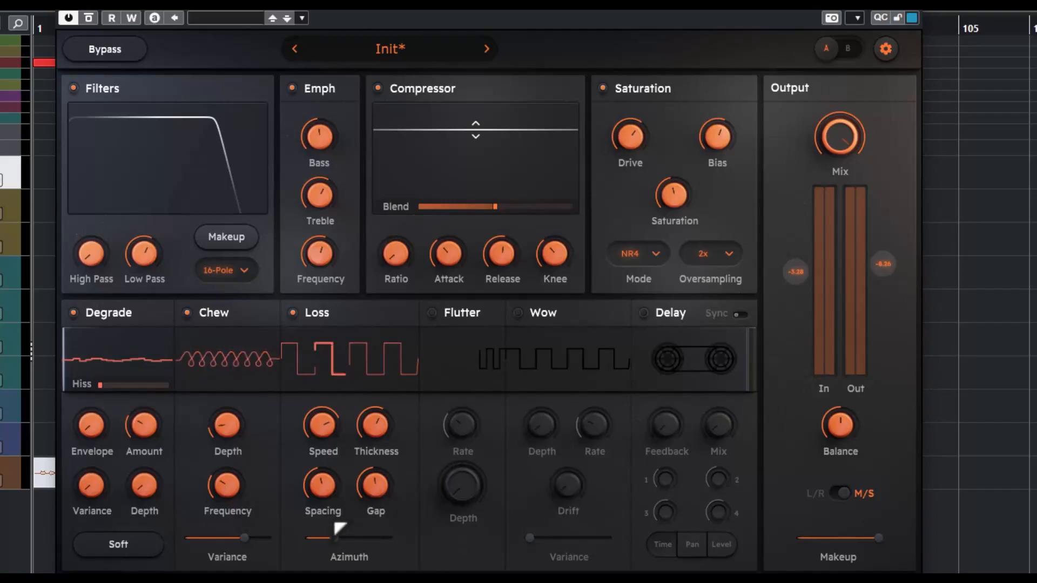
pyautogui.moveTo(327, 450); pyautogui.dragTo(326, 475)
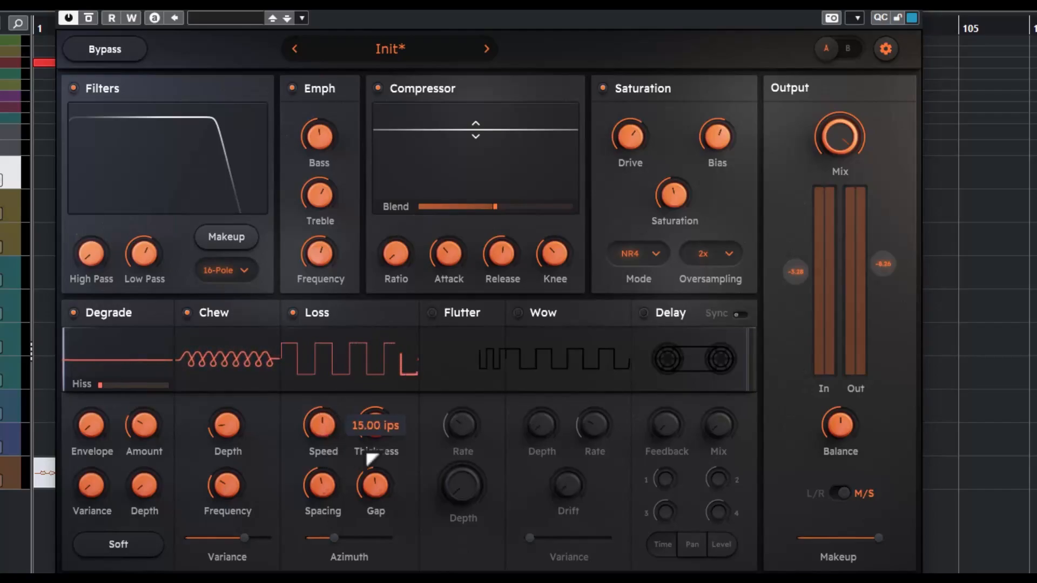
# - Enable the Flutter section, try its Rate at 100%, raise Depth slightly and set Rate to 52%
pyautogui.click(433, 314)
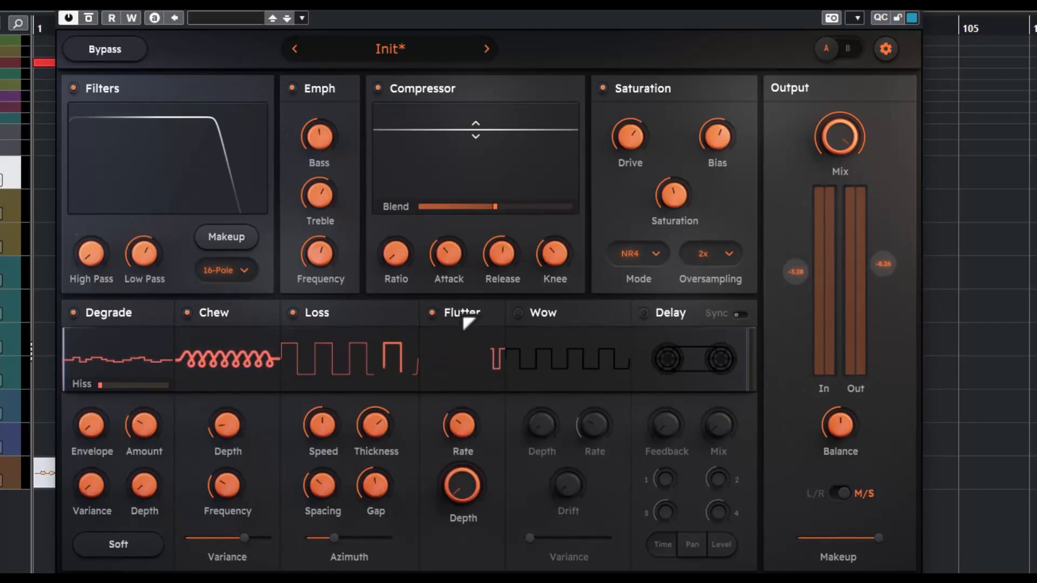
pyautogui.moveTo(463, 432)
pyautogui.moveTo(463, 432); pyautogui.dragTo(481, 294)
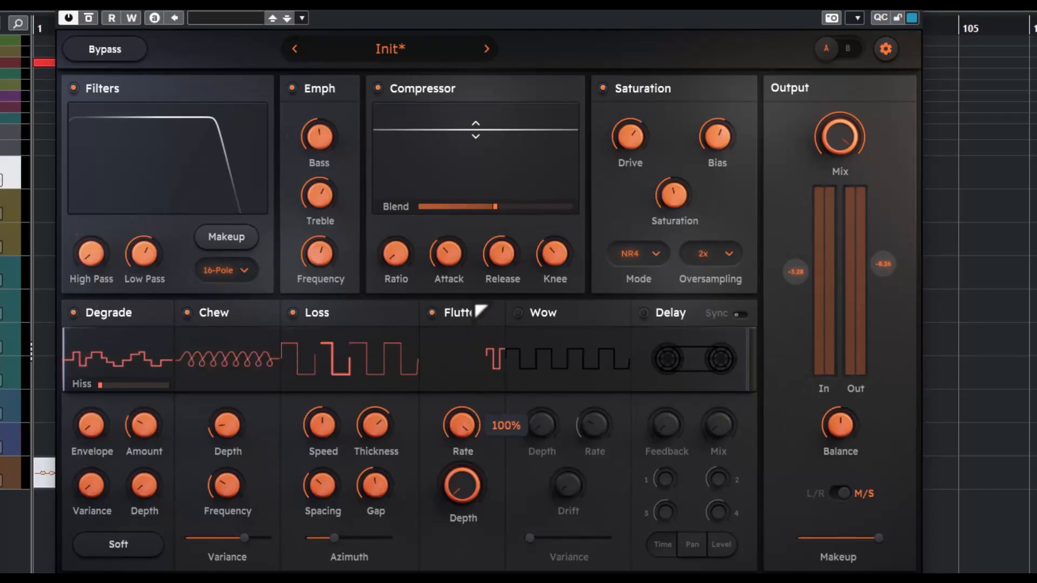
pyautogui.moveTo(460, 479)
pyautogui.mouseDown()
pyautogui.moveTo(475, 298)
pyautogui.moveTo(456, 474)
pyautogui.mouseUp()
pyautogui.moveTo(464, 432); pyautogui.dragTo(466, 527)
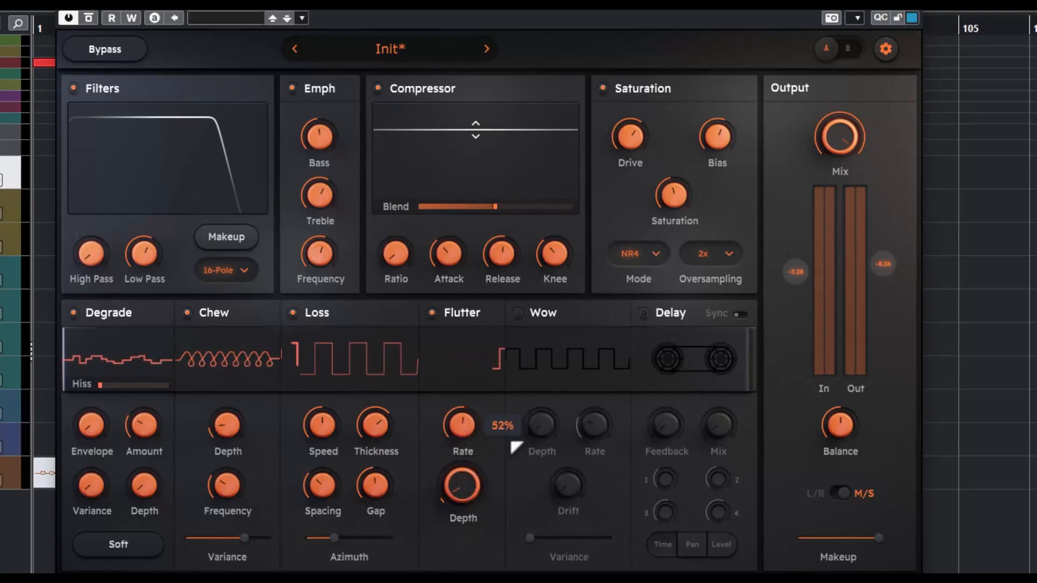
# - Enable the Wow section with Rate at maximum, Depth and Drift raised past halfway, and a little Variance
pyautogui.click(521, 314)
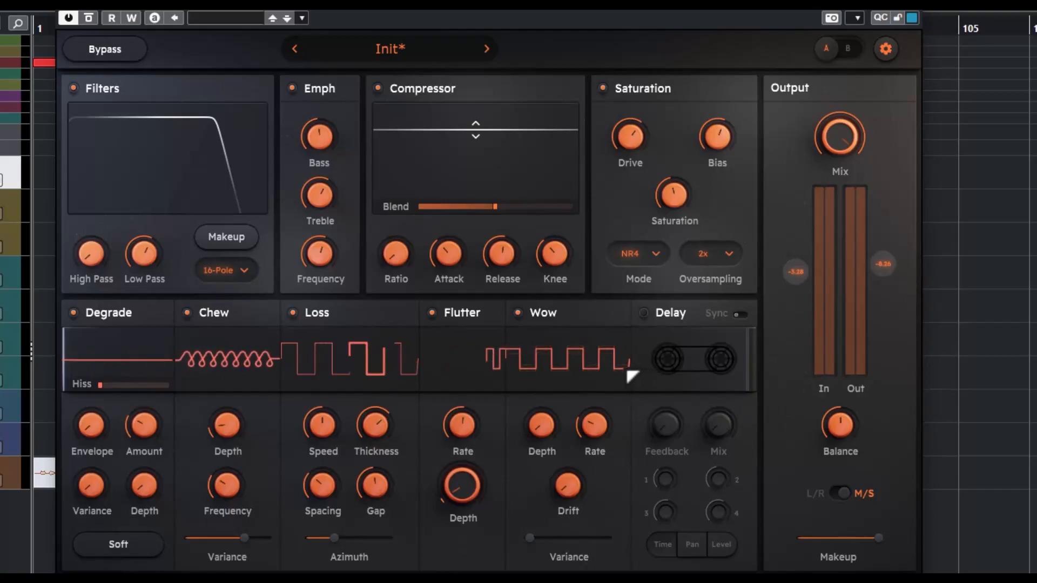
pyautogui.moveTo(543, 424); pyautogui.dragTo(537, 294)
pyautogui.moveTo(596, 439); pyautogui.dragTo(612, 307)
pyautogui.moveTo(568, 492)
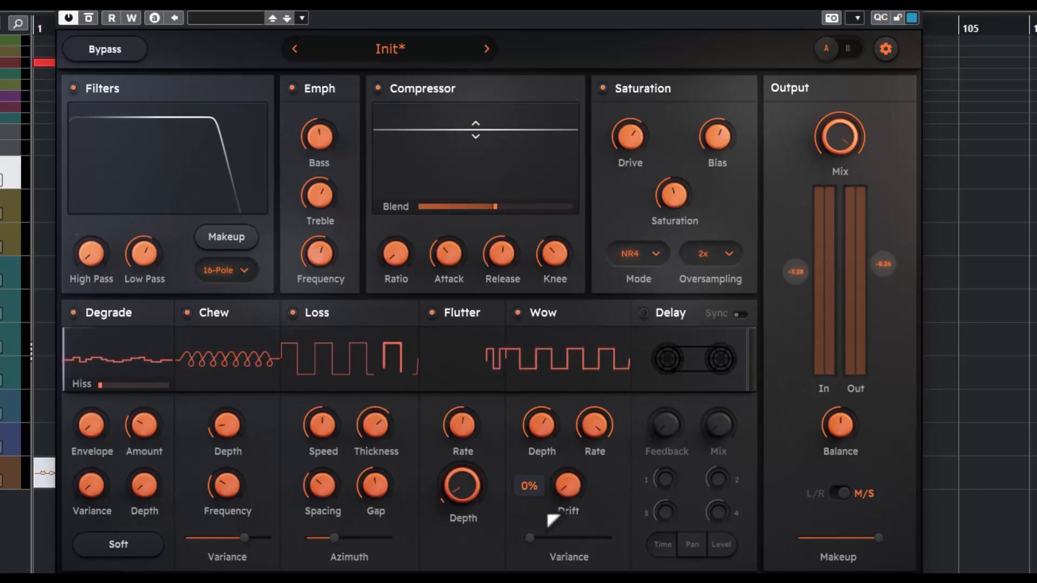
pyautogui.moveTo(573, 495); pyautogui.dragTo(581, 401)
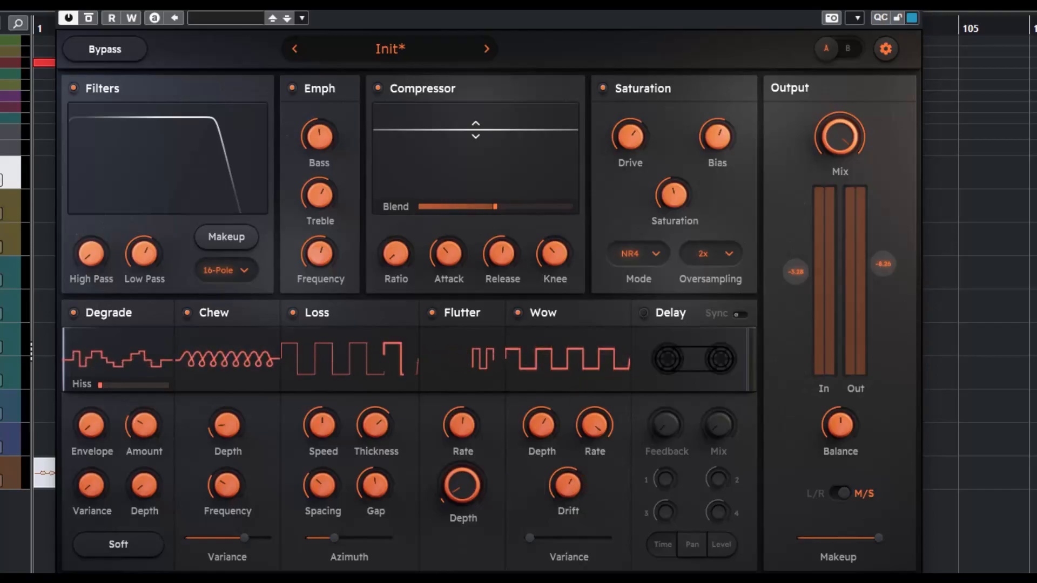
pyautogui.moveTo(537, 548); pyautogui.dragTo(584, 552)
# - Enable the Delay section, try its Mix and tap times, and switch the four tap controls through Pan to Level
pyautogui.click(644, 314)
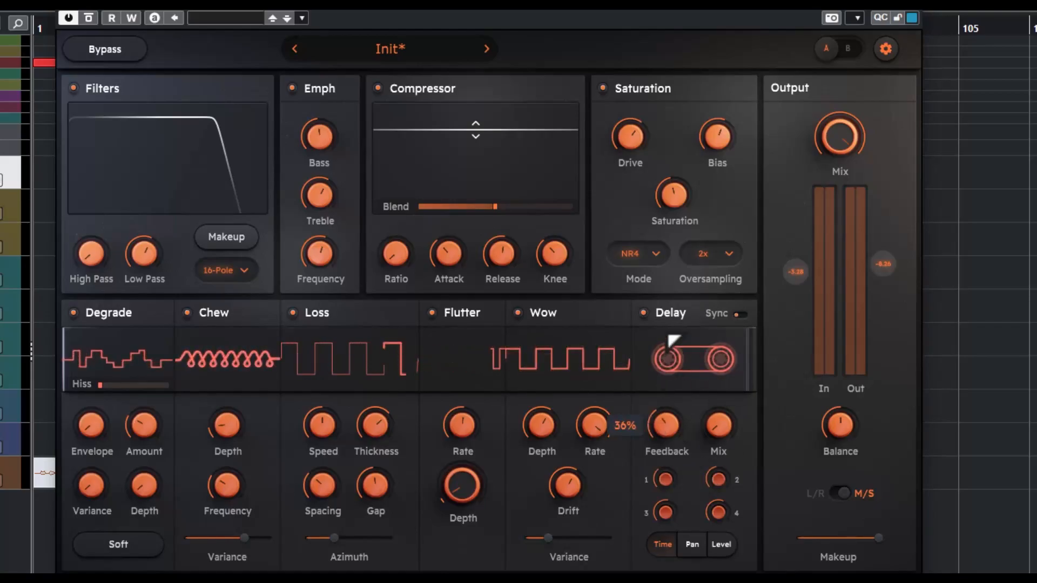
pyautogui.moveTo(718, 423); pyautogui.dragTo(751, 267)
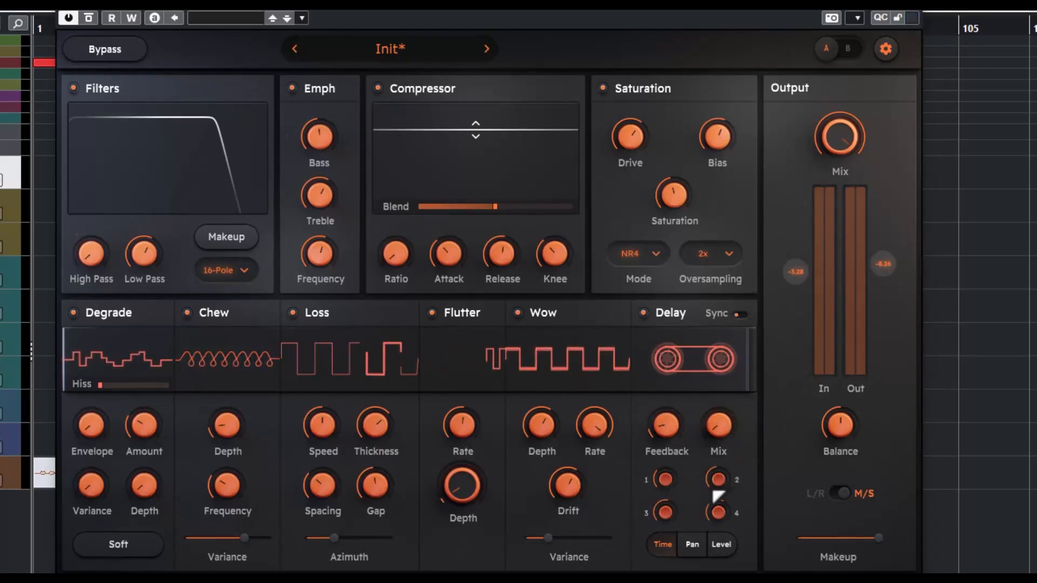
pyautogui.moveTo(670, 485); pyautogui.dragTo(713, 476)
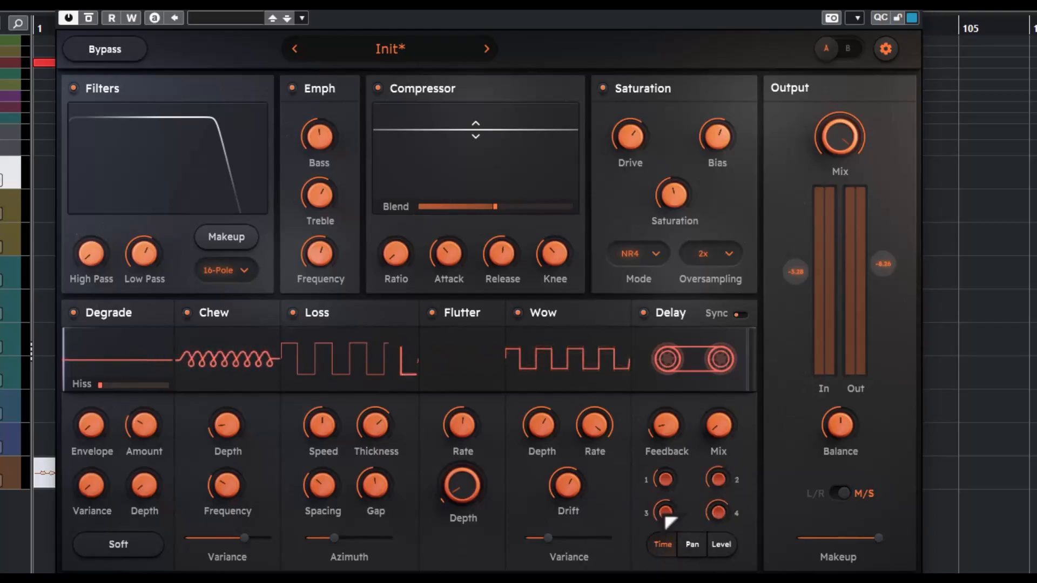
pyautogui.click(693, 545)
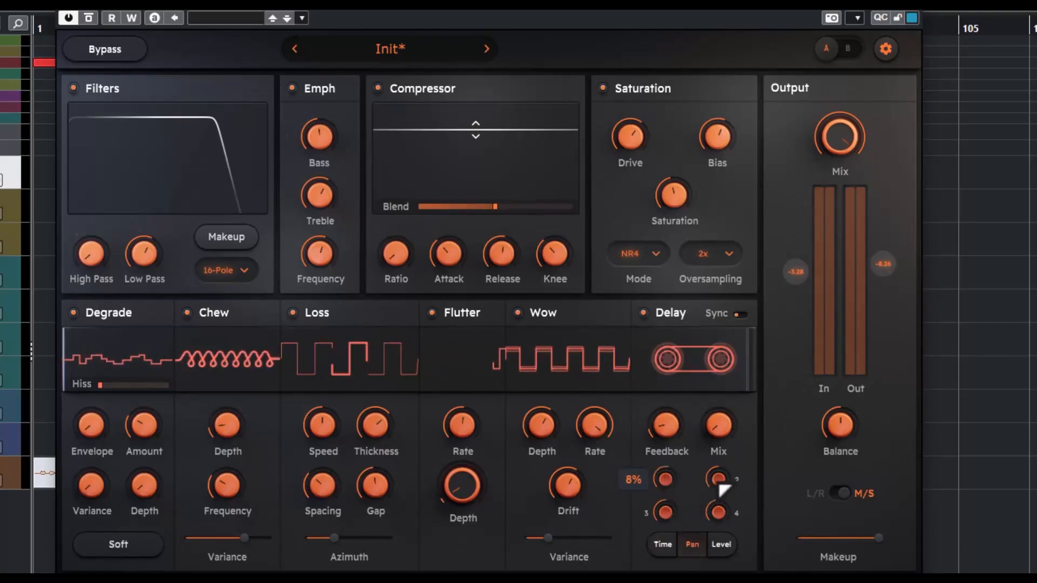
pyautogui.click(721, 544)
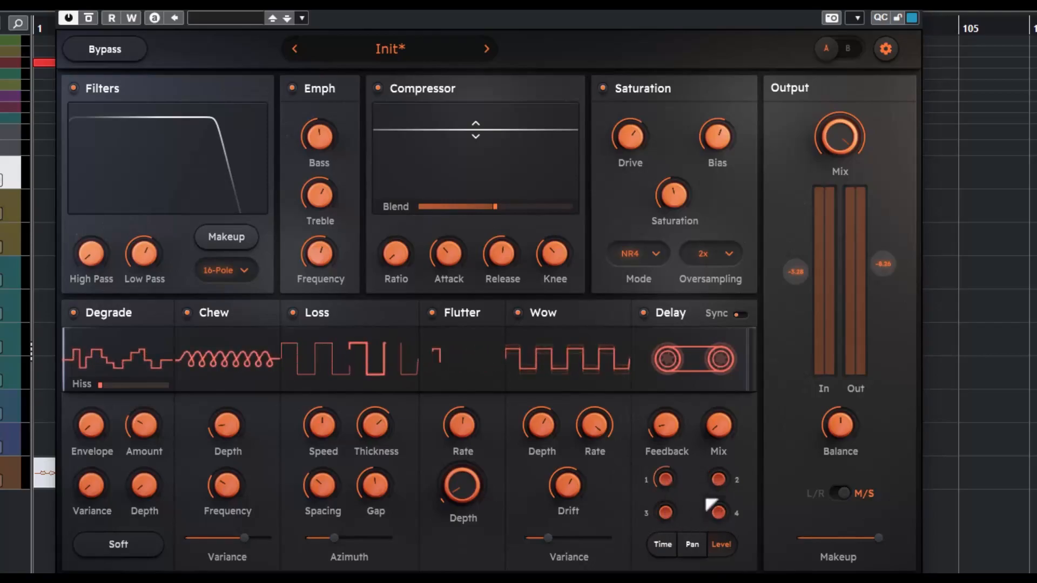
# - Adjust the Delay mix and reset the plugin by stepping to the 30ips Kick Boost preset and back to Init
pyautogui.moveTo(671, 444)
pyautogui.moveTo(717, 425); pyautogui.dragTo(740, 404)
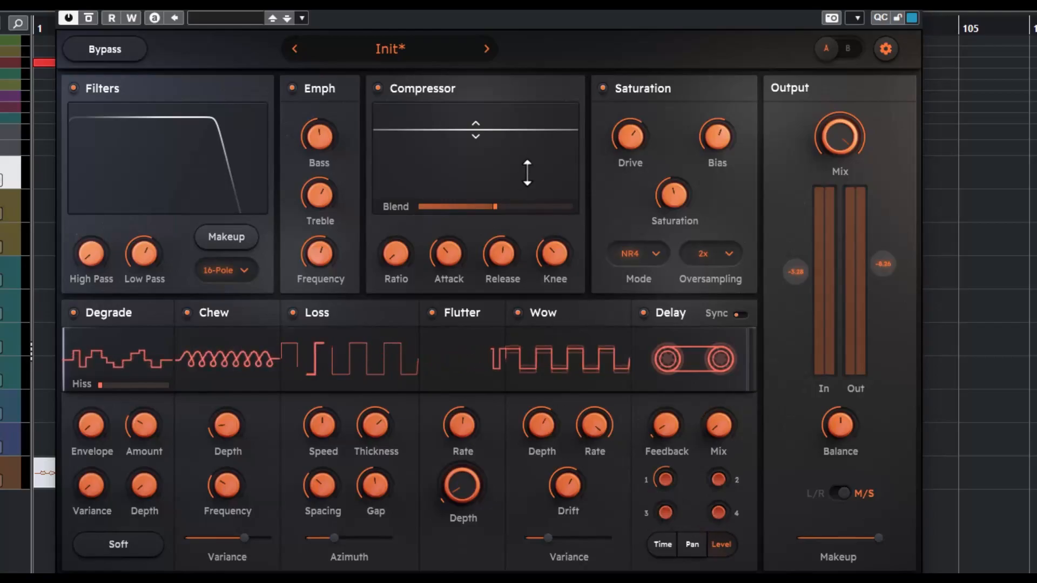
pyautogui.click(487, 49)
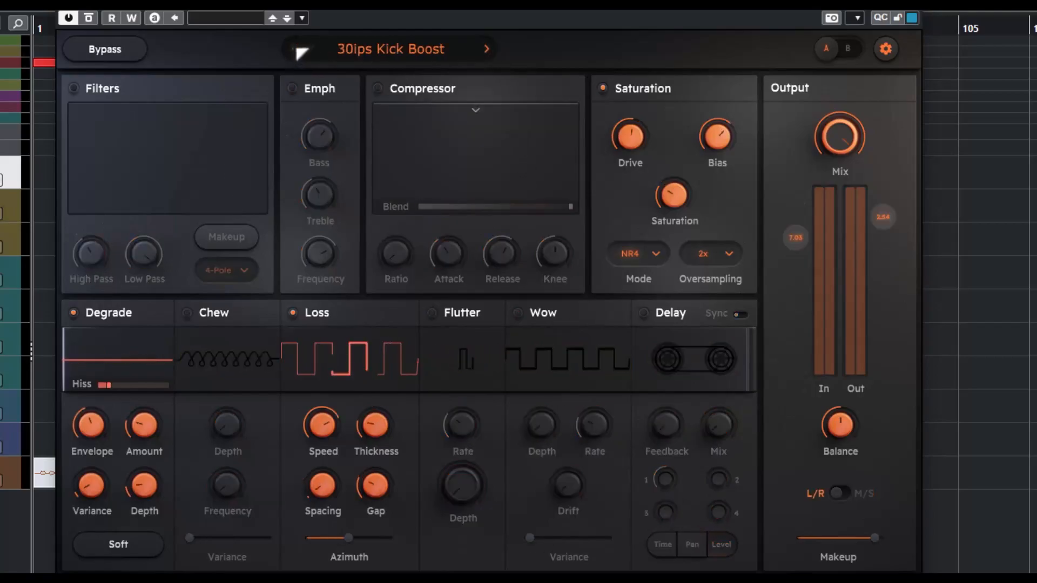
pyautogui.click(296, 50)
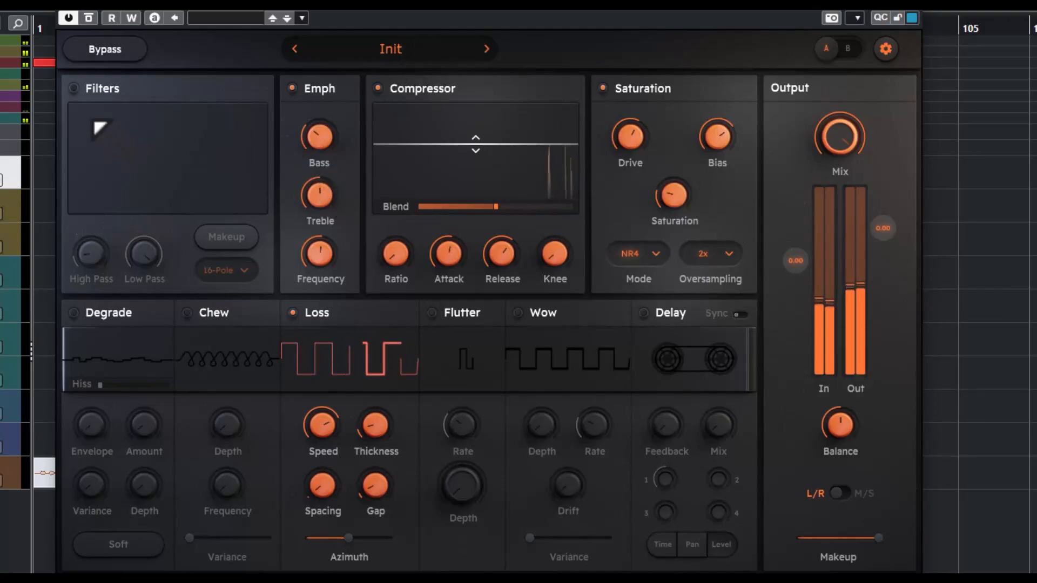
# - Enable the Filters section and sweep the High Pass and Low Pass cutoffs to narrow the band from both ends
pyautogui.click(76, 88)
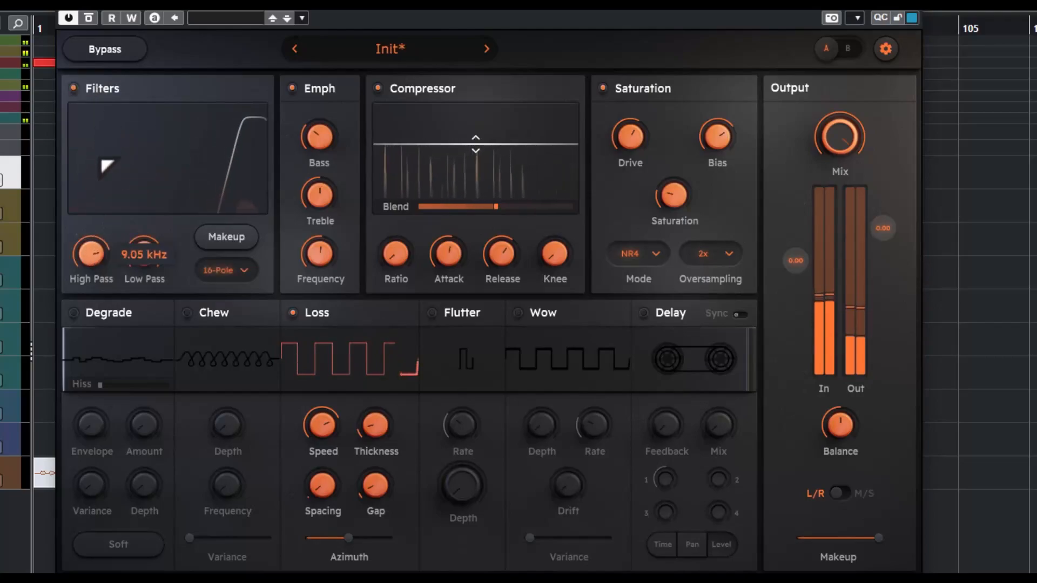
pyautogui.moveTo(104, 201); pyautogui.dragTo(99, 312)
pyautogui.moveTo(143, 266); pyautogui.dragTo(163, 351)
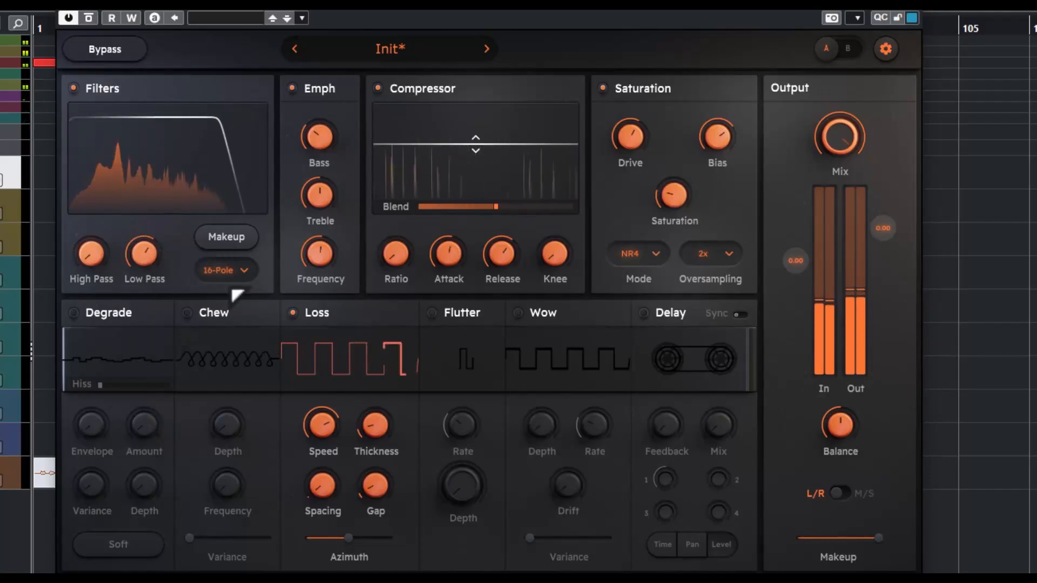
pyautogui.moveTo(91, 254); pyautogui.dragTo(91, 221)
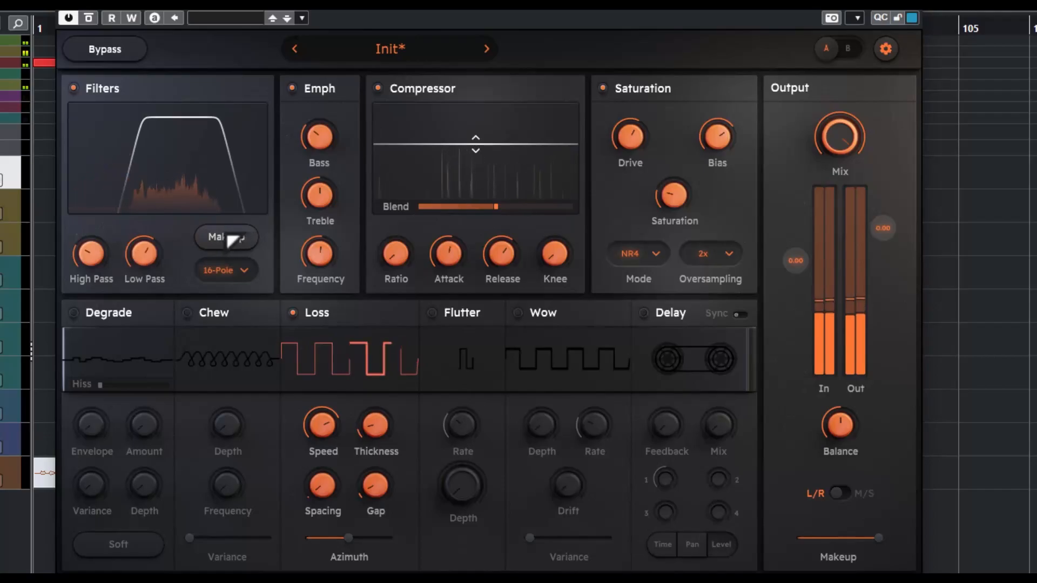
# - Try the filter Makeup option, open High Pass to minimum and Low Pass to maximum, and switch Makeup off again
pyautogui.click(226, 236)
pyautogui.moveTo(145, 254); pyautogui.dragTo(158, 184)
pyautogui.moveTo(98, 252); pyautogui.dragTo(100, 379)
pyautogui.moveTo(146, 254); pyautogui.dragTo(167, 157)
pyautogui.click(222, 236)
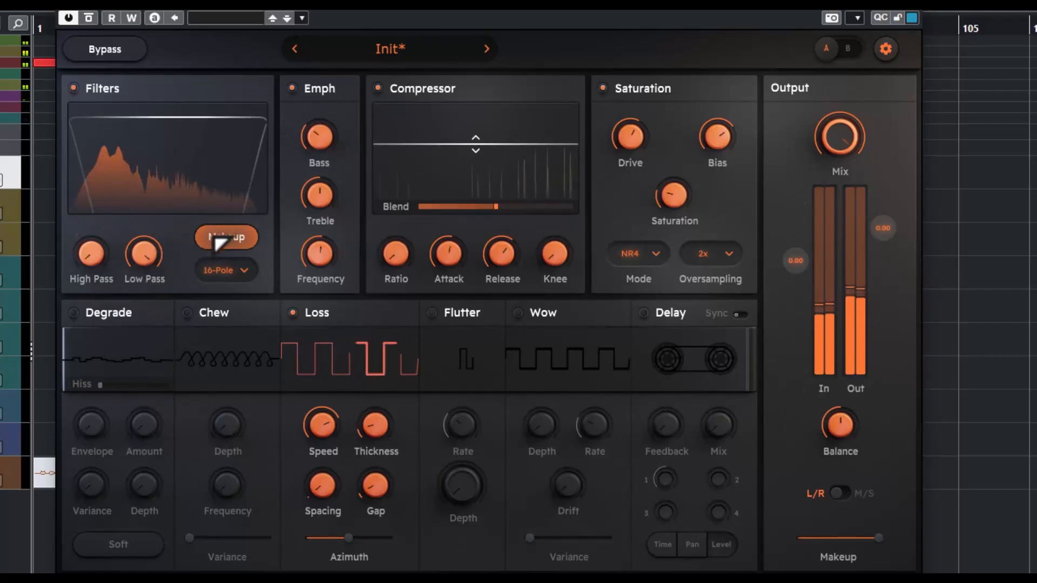
# - Try boosted Bass and Treble in the Emph section and return both to their starting levels
pyautogui.moveTo(325, 162); pyautogui.dragTo(330, 23)
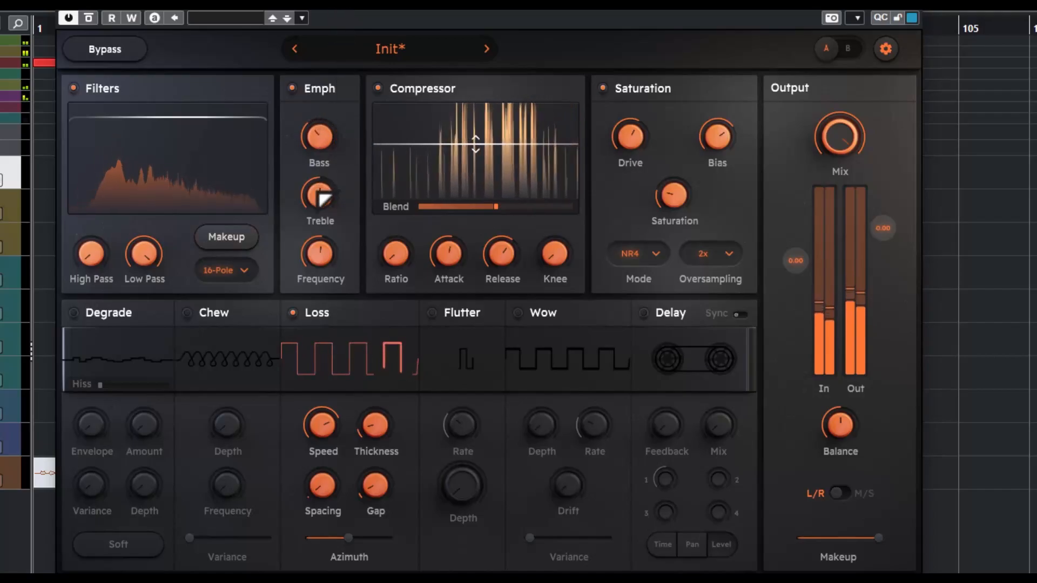
pyautogui.moveTo(318, 193); pyautogui.dragTo(340, 73)
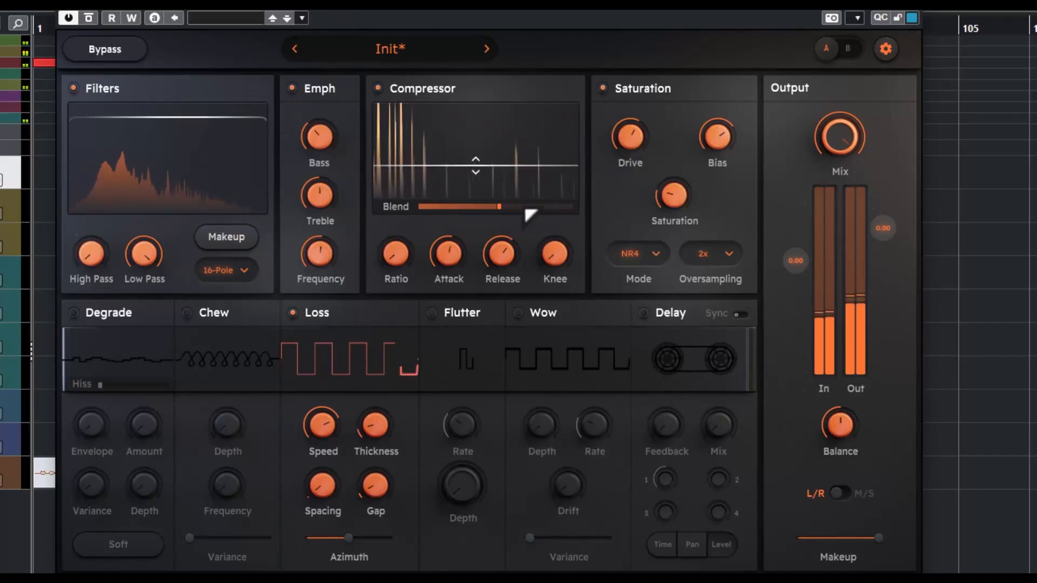
# - Audition high Compressor ratios up to 88.04:1 at full Blend, shorten Attack, and raise Release and Knee to maximum
pyautogui.moveTo(406, 258); pyautogui.dragTo(398, 250)
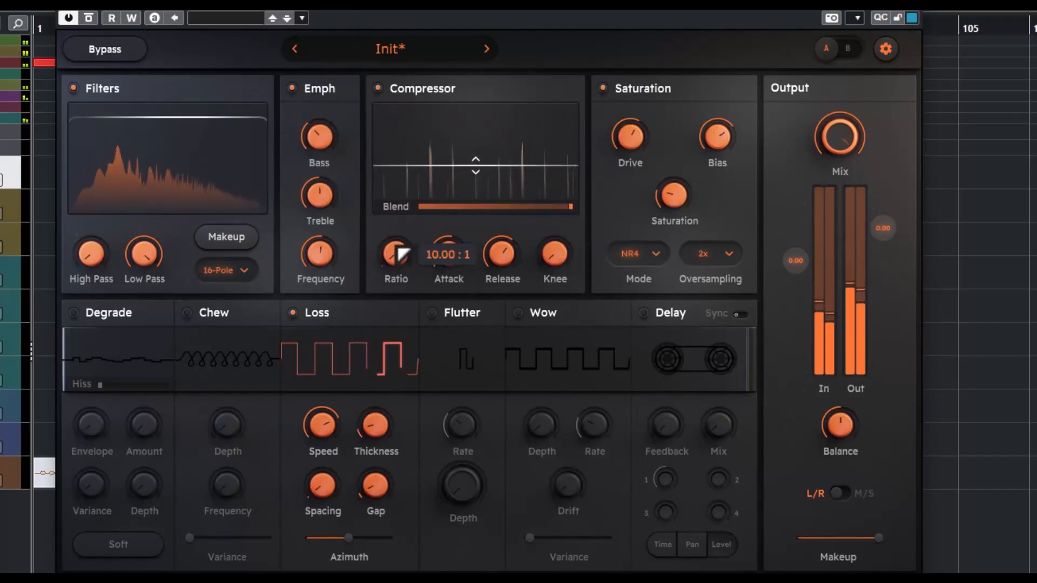
pyautogui.moveTo(413, 120); pyautogui.dragTo(417, 82)
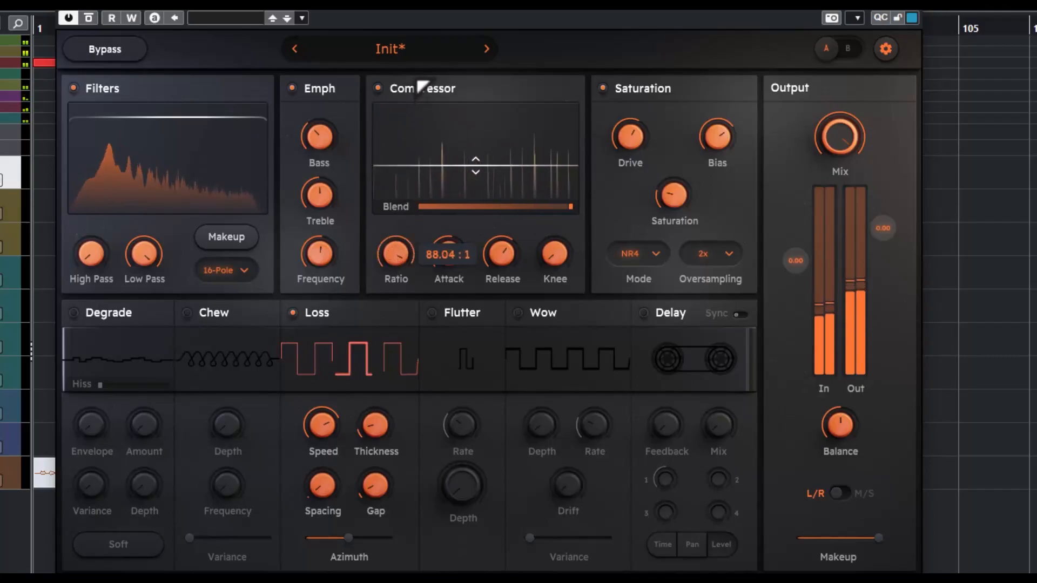
pyautogui.moveTo(418, 211); pyautogui.dragTo(550, 125)
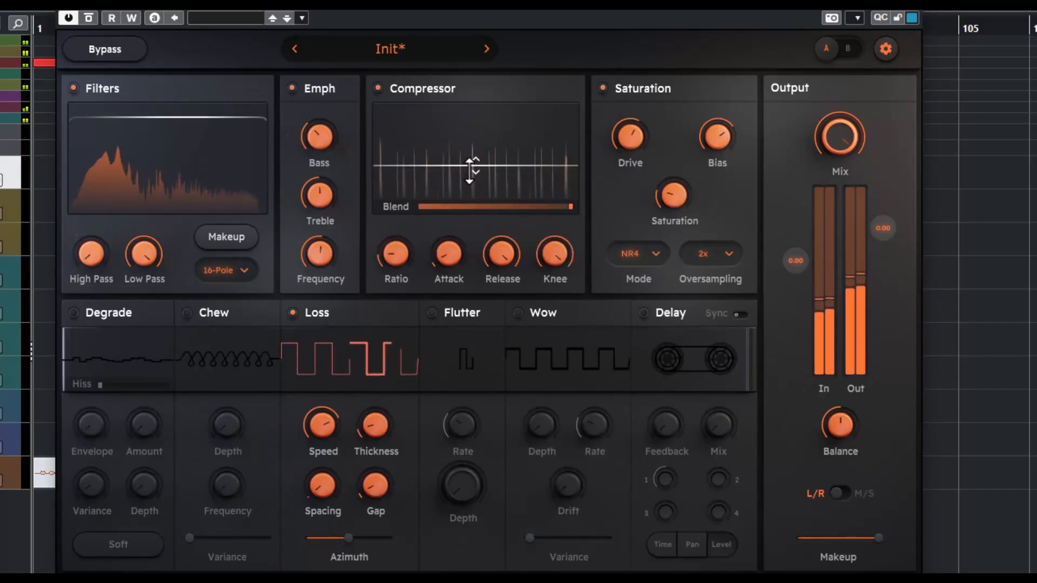
# - Compare the Compressor off and on, adjust its threshold, raise Ratio to about 16.86:1, and reduce Blend to a low level
pyautogui.click(380, 88)
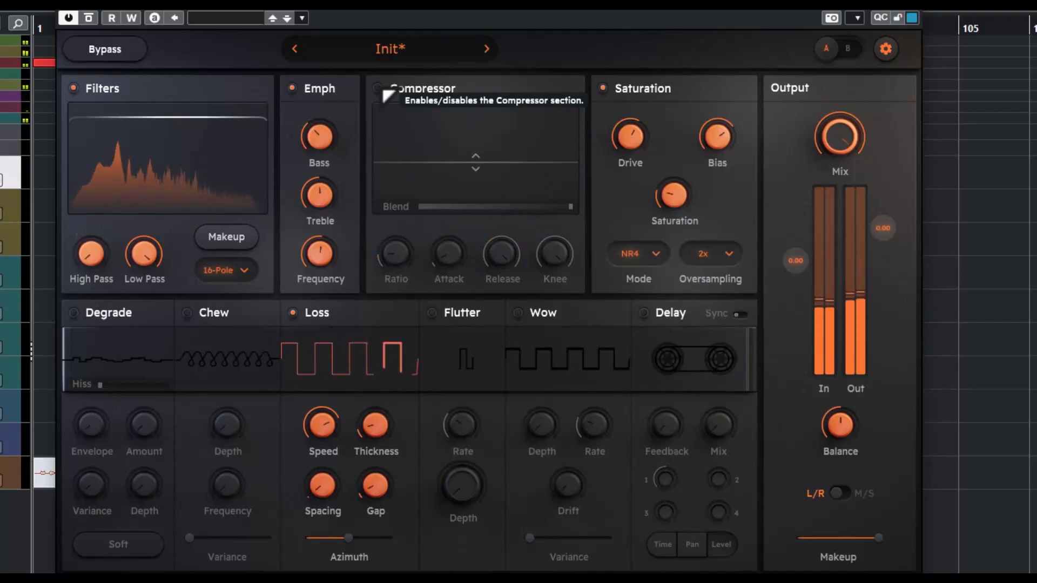
pyautogui.click(384, 91)
pyautogui.moveTo(474, 164); pyautogui.dragTo(473, 174)
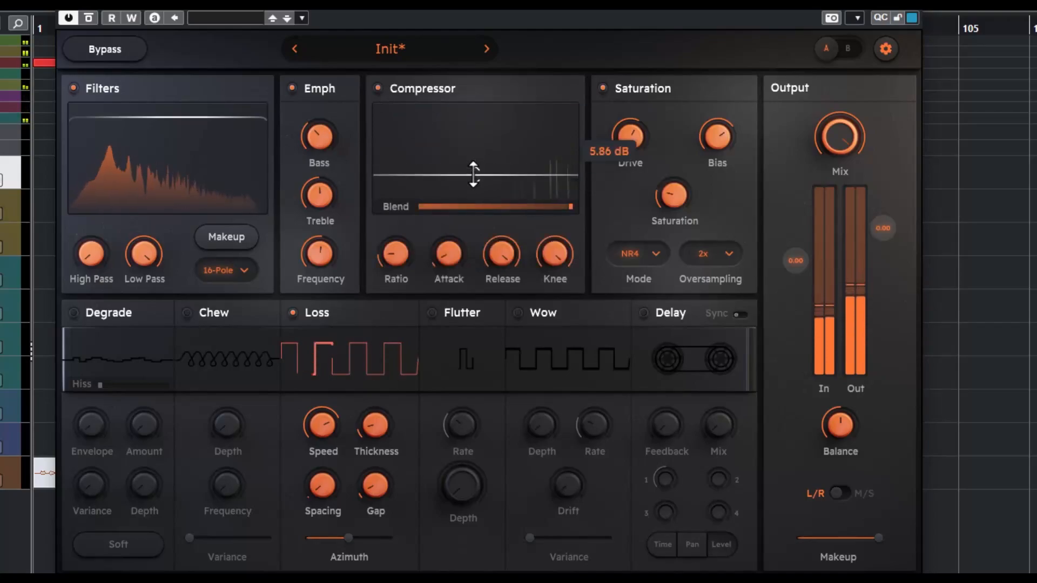
pyautogui.moveTo(409, 249); pyautogui.dragTo(403, 243)
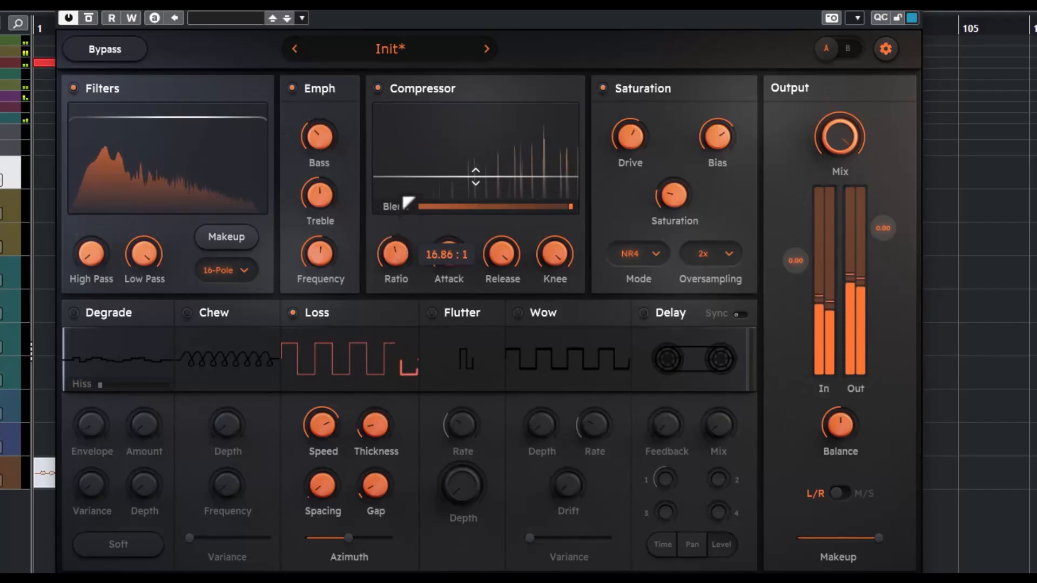
pyautogui.moveTo(402, 198); pyautogui.dragTo(404, 193)
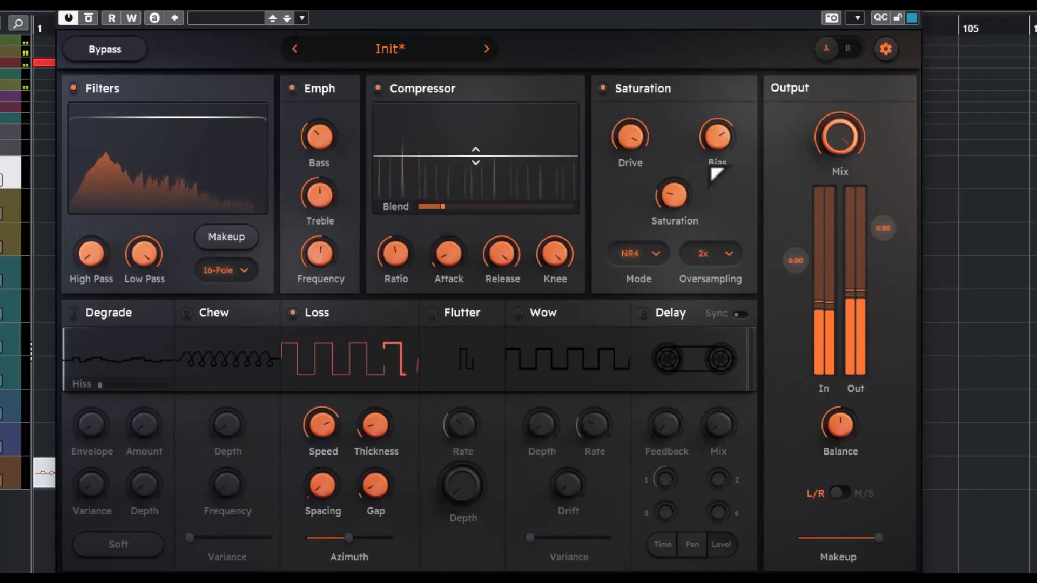
# - Audition maxed-out Saturation settings in STN, NR8, RK4 and RK2 modes, settle on NR8, and lower Drive, Bias and Saturation
pyautogui.moveTo(672, 195); pyautogui.dragTo(695, 54)
pyautogui.click(654, 255)
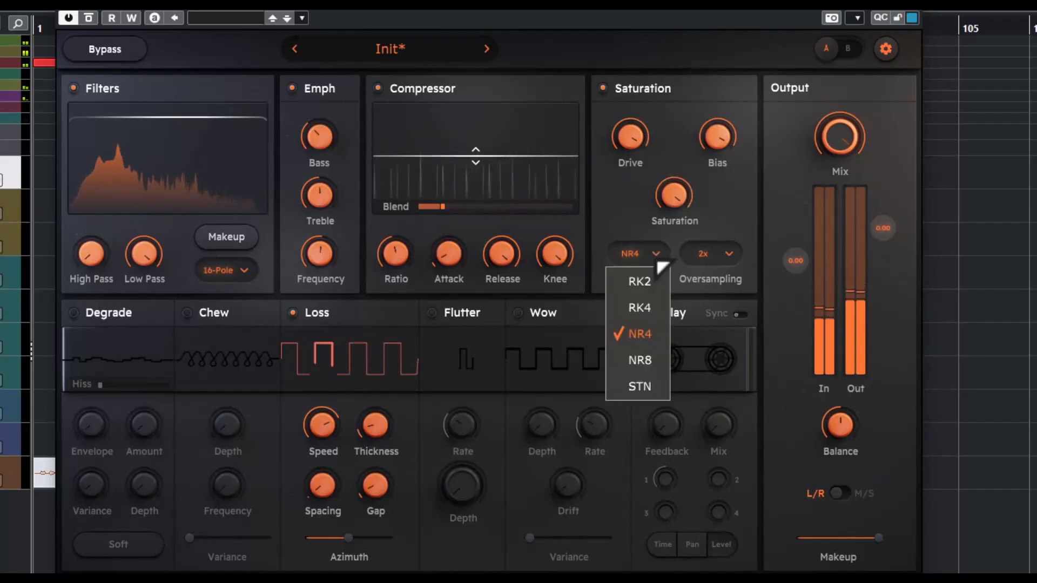
pyautogui.click(637, 386)
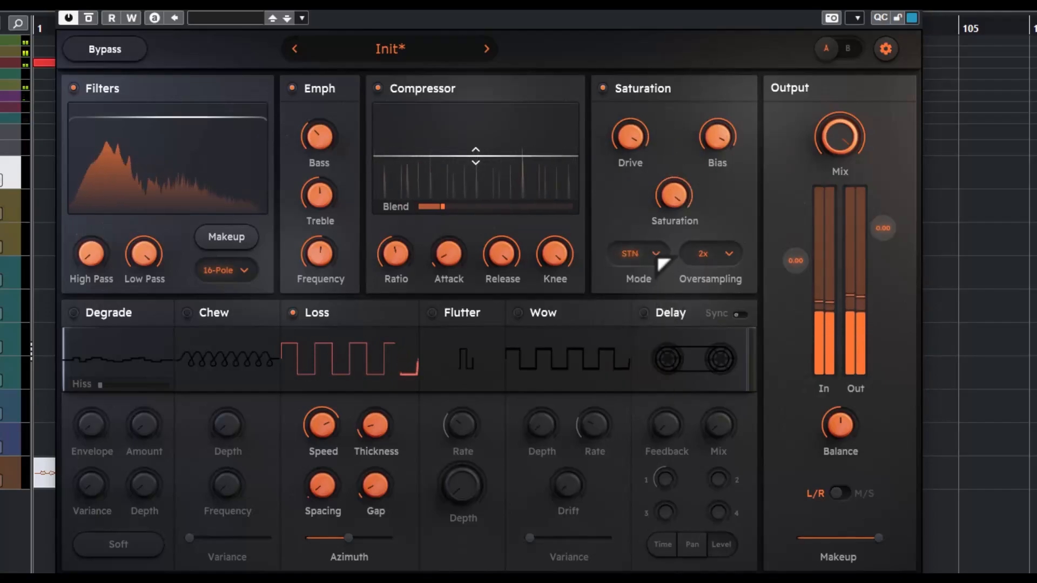
pyautogui.click(657, 257)
pyautogui.click(640, 361)
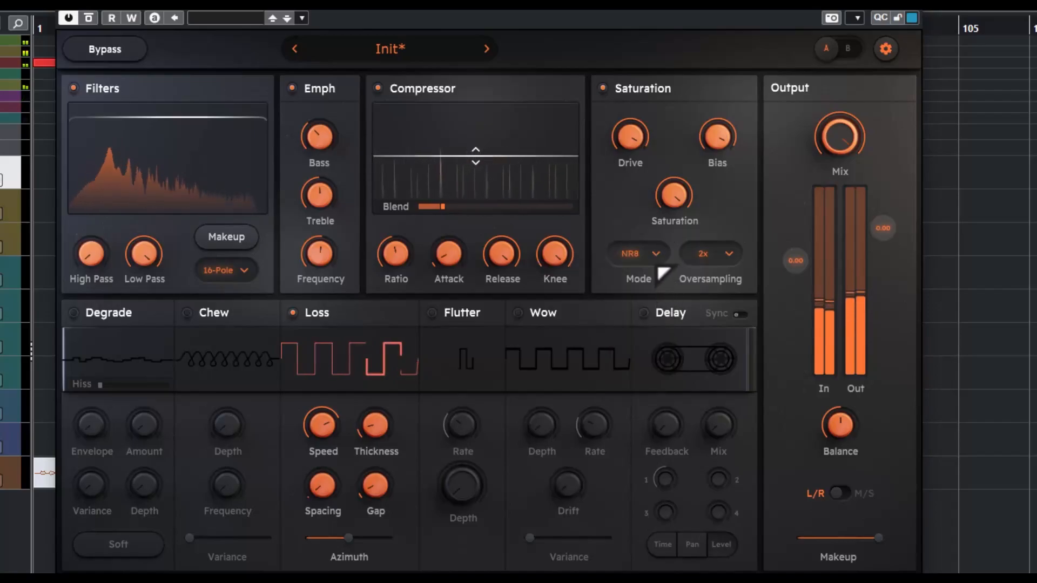
pyautogui.click(660, 262)
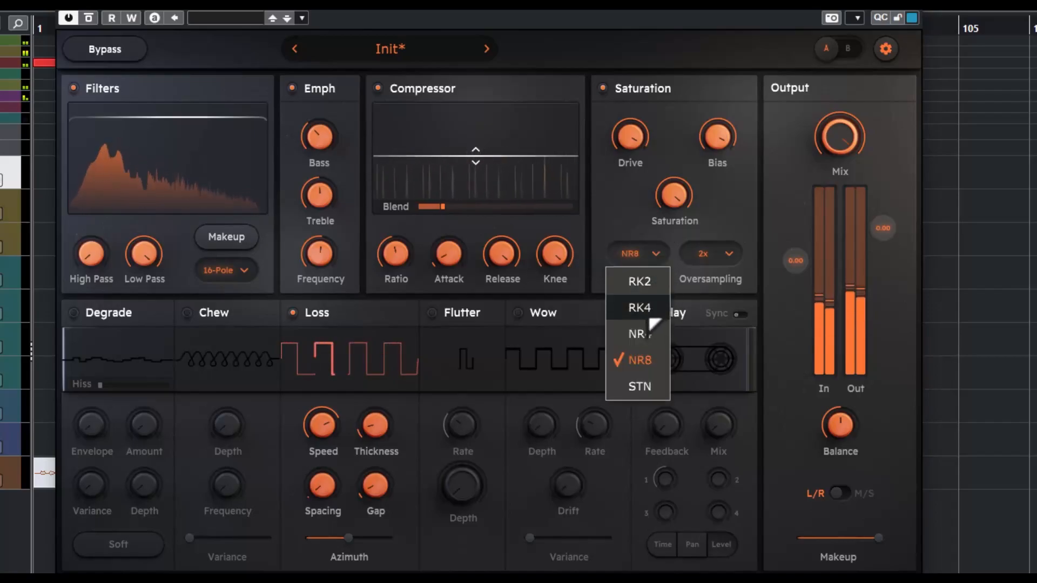
pyautogui.click(650, 318)
pyautogui.click(660, 262)
pyautogui.click(639, 278)
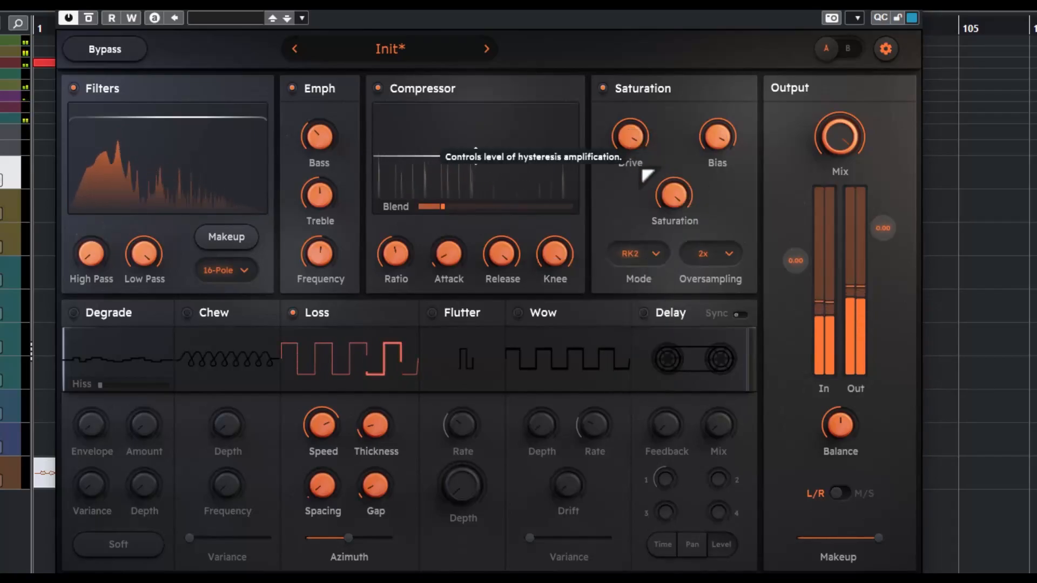
pyautogui.click(660, 262)
pyautogui.click(660, 360)
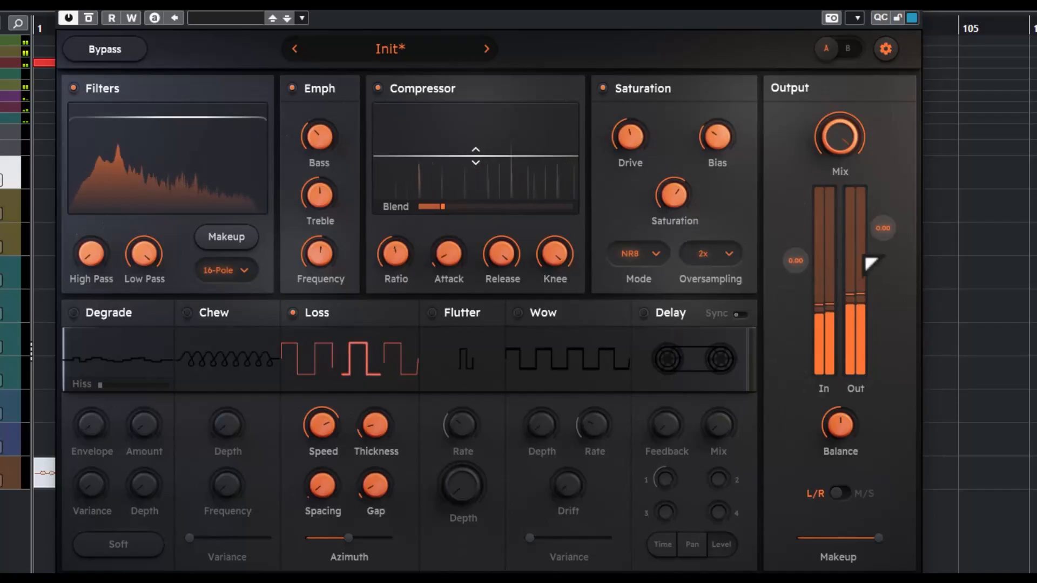
# - Enable the Degrade section, add a little Hiss, raise Envelope to about halfway and set Amount to 33%
pyautogui.click(74, 313)
pyautogui.moveTo(111, 388)
pyautogui.mouseDown()
pyautogui.moveTo(170, 394)
pyautogui.moveTo(111, 389)
pyautogui.mouseUp()
pyautogui.moveTo(92, 425); pyautogui.dragTo(102, 355)
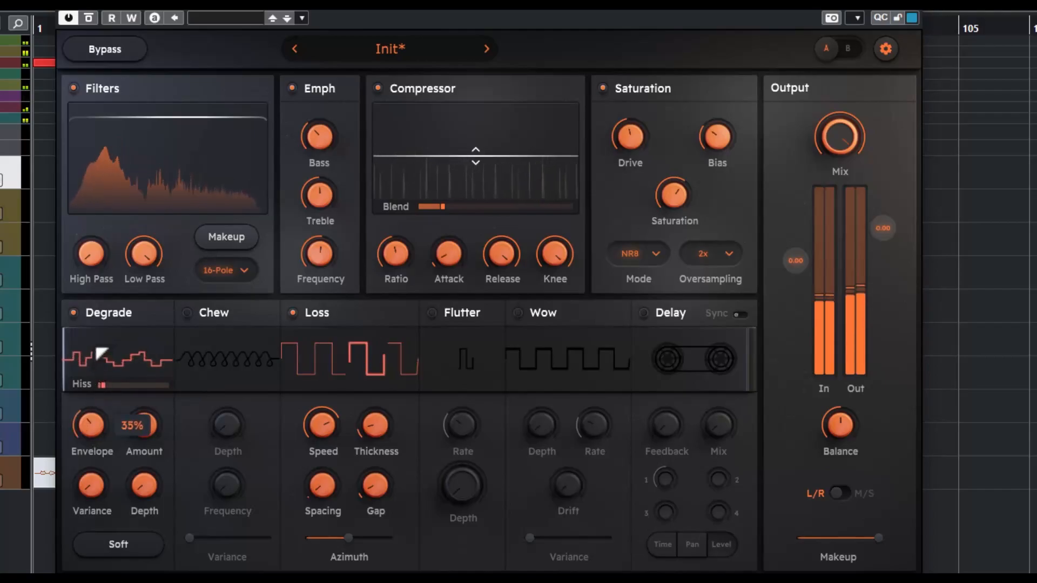
pyautogui.moveTo(155, 423); pyautogui.dragTo(148, 343)
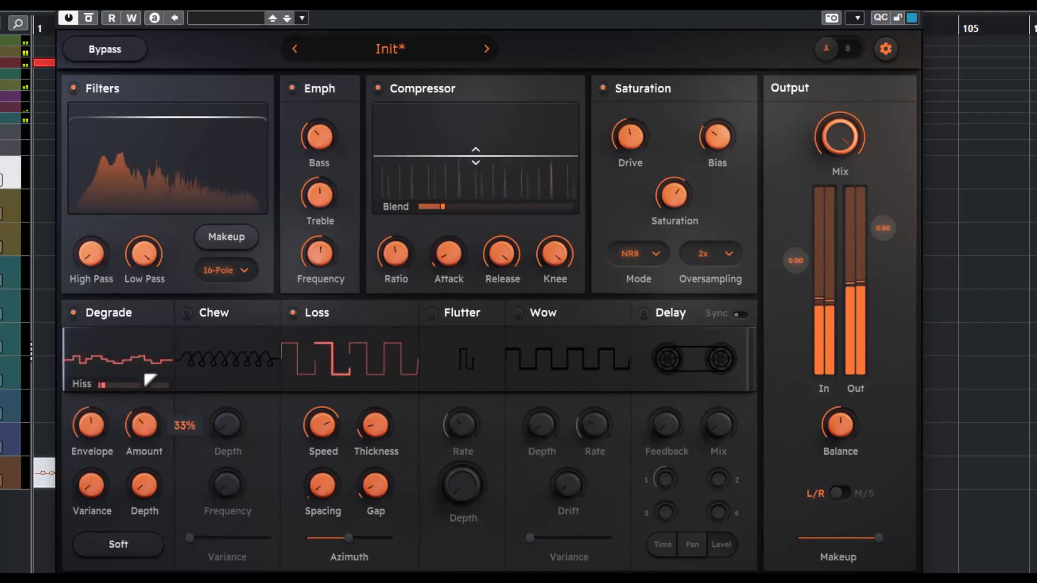
# - Raise Depth and Variance in the Degrade section, turn on Soft, and switch the section off
pyautogui.moveTo(143, 480); pyautogui.dragTo(145, 416)
pyautogui.click(108, 544)
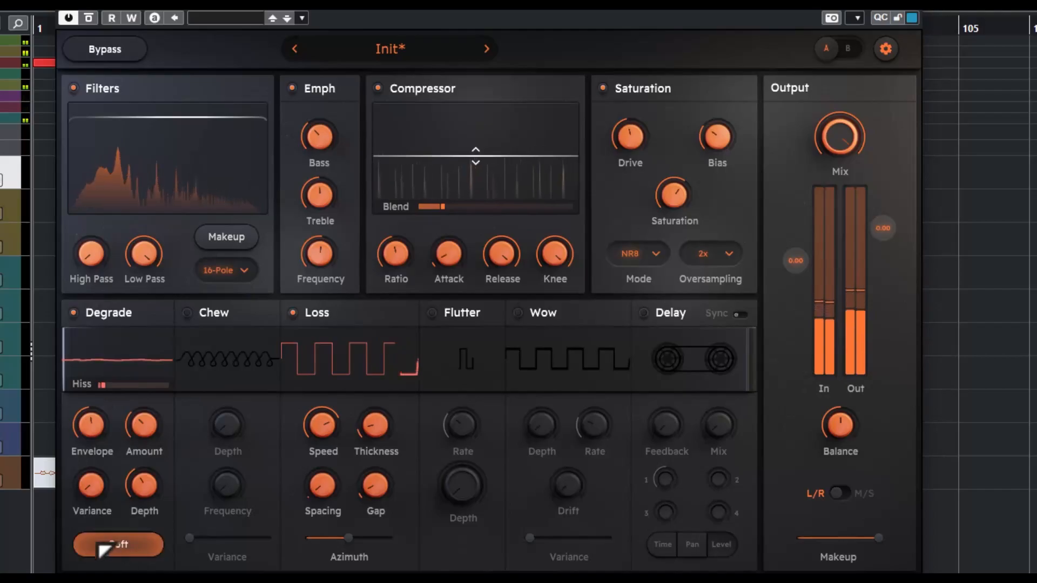
pyautogui.moveTo(91, 485); pyautogui.dragTo(102, 446)
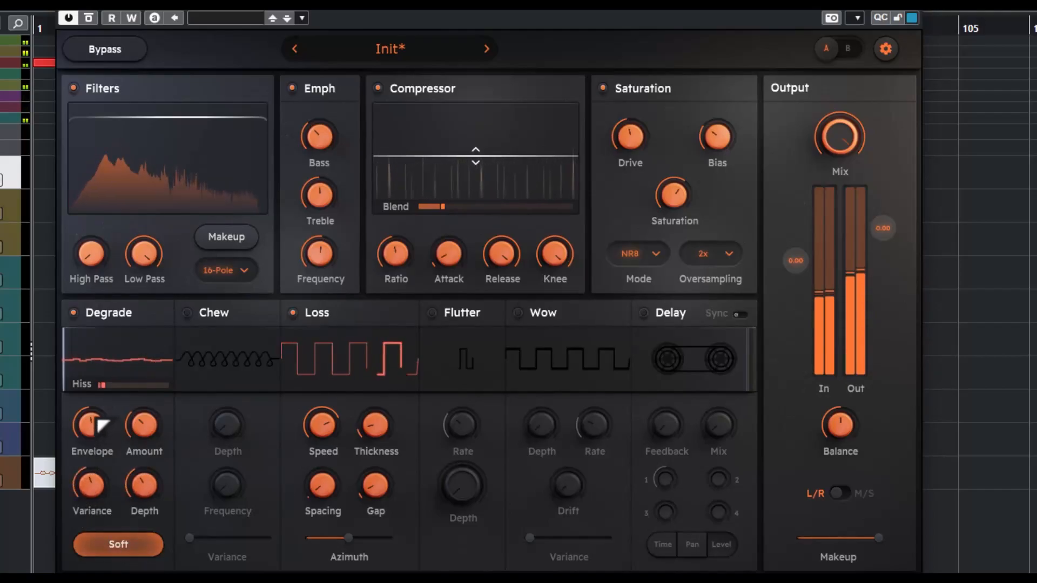
pyautogui.click(74, 312)
# - Enable the Chew section, try higher Depth and Frequency, raise Variance past halfway, lower both knobs, and switch the section off
pyautogui.click(186, 314)
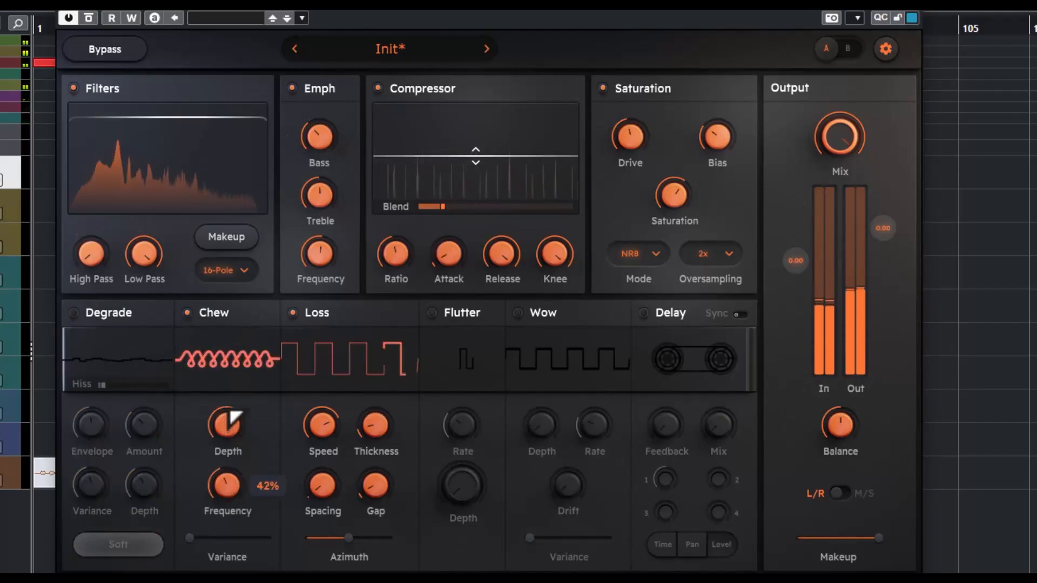
pyautogui.moveTo(190, 537); pyautogui.dragTo(244, 538)
pyautogui.moveTo(243, 444); pyautogui.dragTo(244, 495)
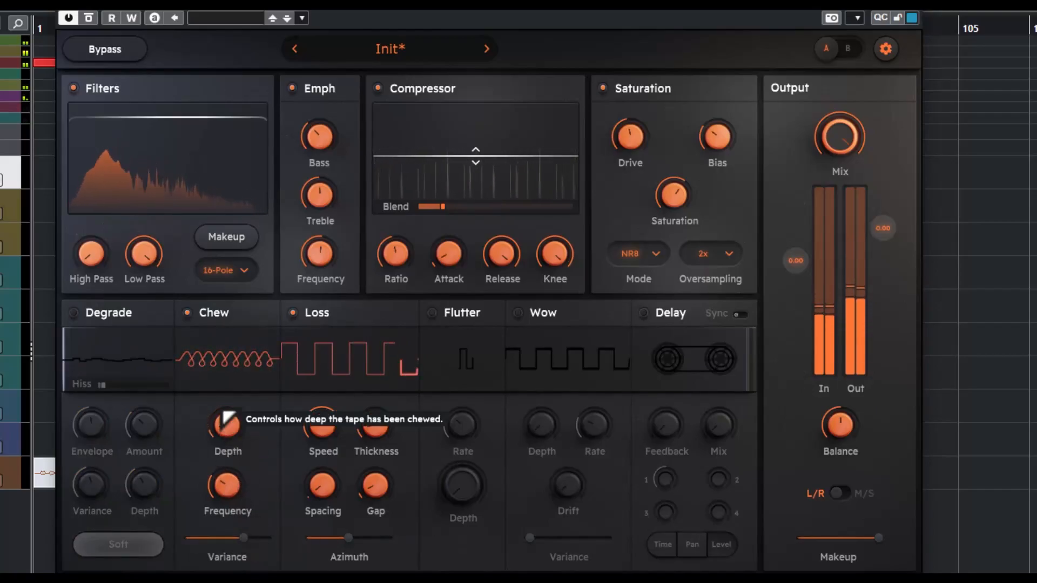
pyautogui.click(252, 314)
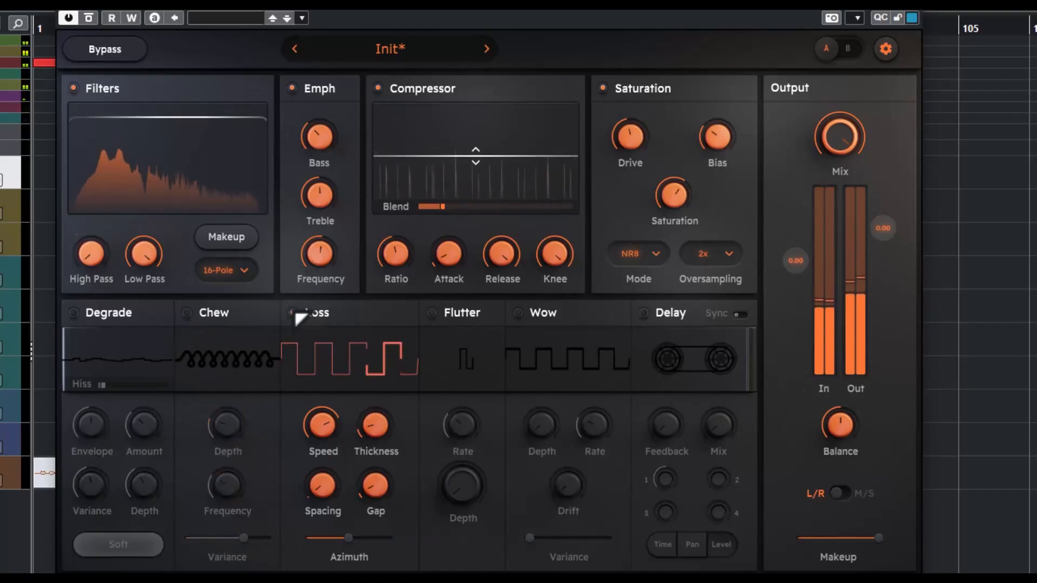
# - Adjust the Loss section with lower Speed, Thickness at 16.0415µ and higher Gap and Spacing, and switch the section off
pyautogui.moveTo(384, 442); pyautogui.dragTo(388, 358)
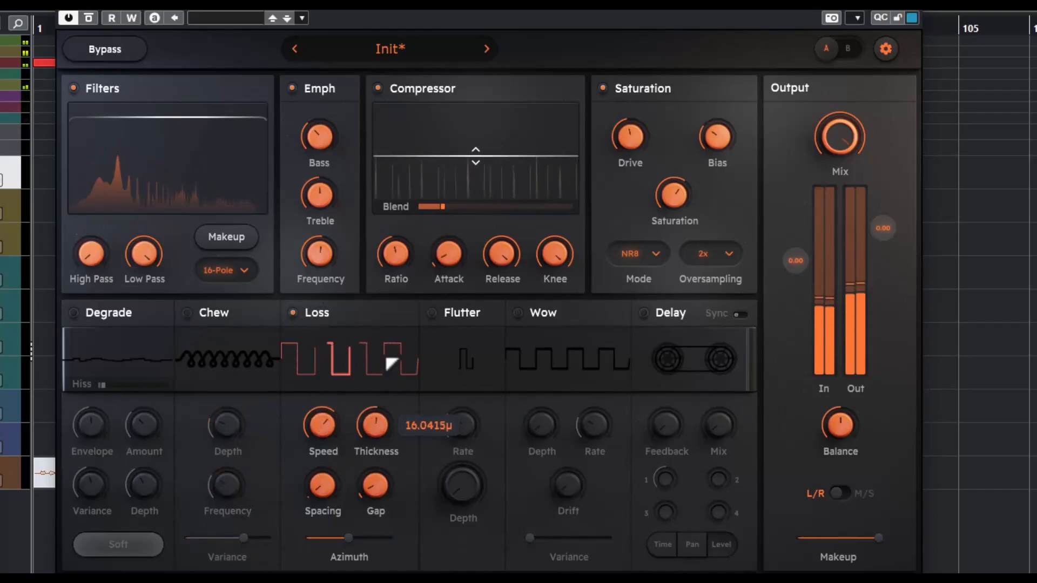
pyautogui.moveTo(374, 481); pyautogui.dragTo(381, 398)
pyautogui.moveTo(327, 488); pyautogui.dragTo(364, 497)
pyautogui.moveTo(351, 550)
pyautogui.mouseDown()
pyautogui.moveTo(385, 552)
pyautogui.moveTo(301, 550)
pyautogui.moveTo(351, 546)
pyautogui.mouseUp()
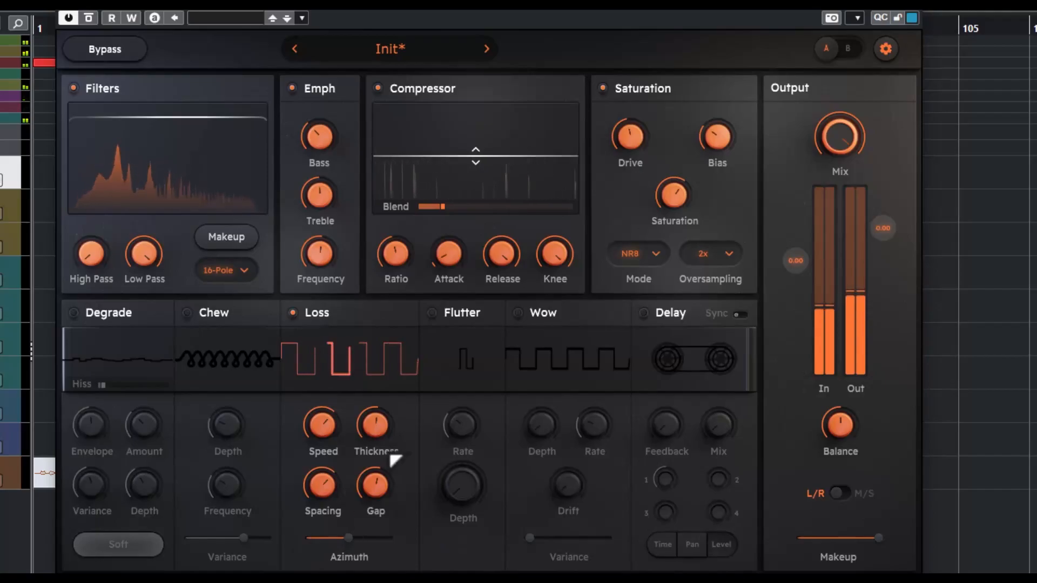
pyautogui.click(292, 313)
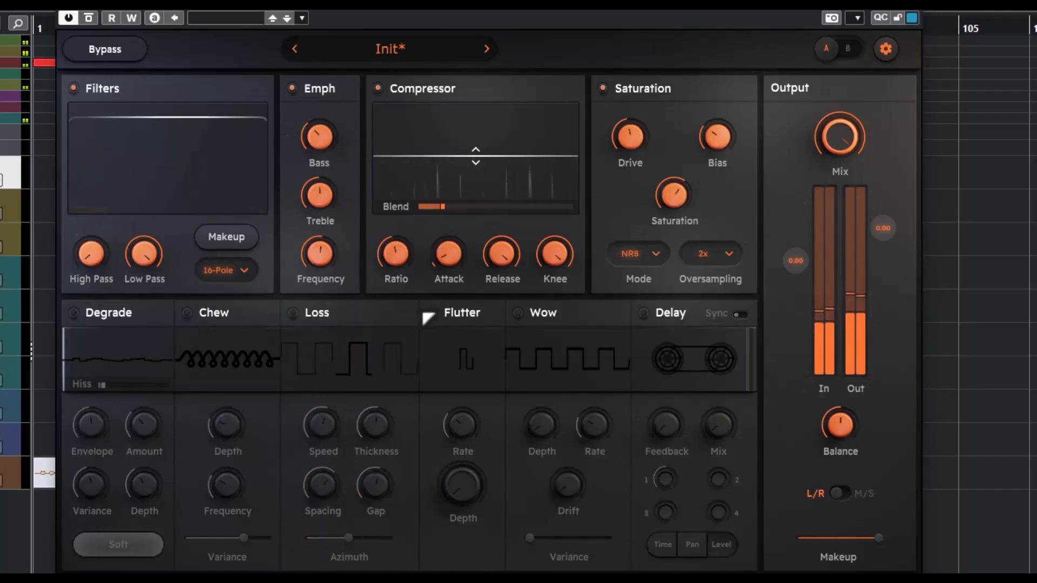
# - Enable the Flutter section, raise its Rate and Depth, and switch the section off
pyautogui.click(432, 312)
pyautogui.moveTo(460, 420); pyautogui.dragTo(475, 382)
pyautogui.moveTo(463, 481); pyautogui.dragTo(472, 362)
pyautogui.moveTo(472, 498); pyautogui.dragTo(472, 477)
pyautogui.click(434, 317)
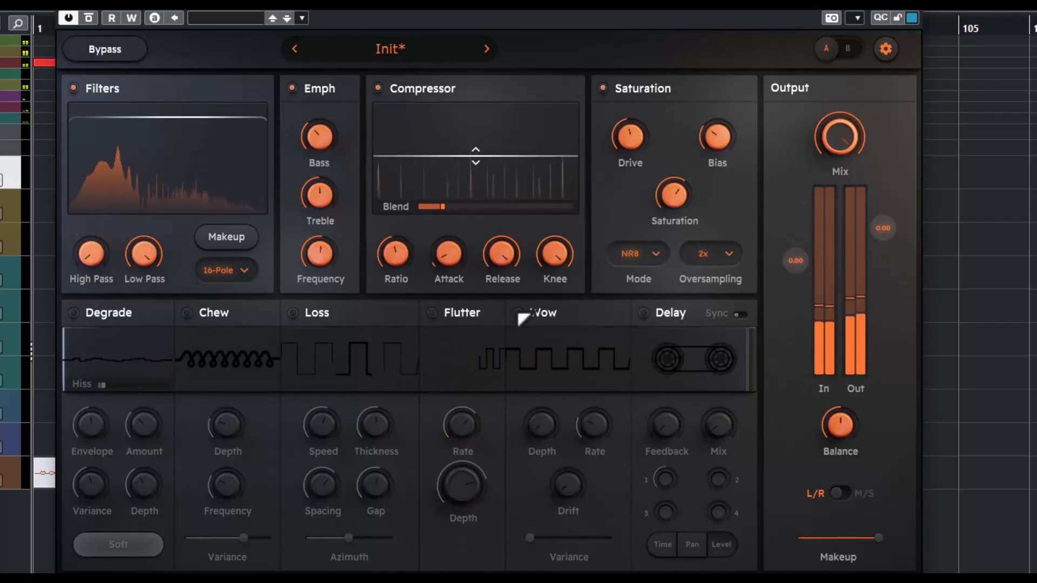
# - Enable the Wow section, raise its Depth, Drift and Rate, keep Variance at 0%, and switch the section off
pyautogui.click(517, 313)
pyautogui.moveTo(545, 432); pyautogui.dragTo(556, 328)
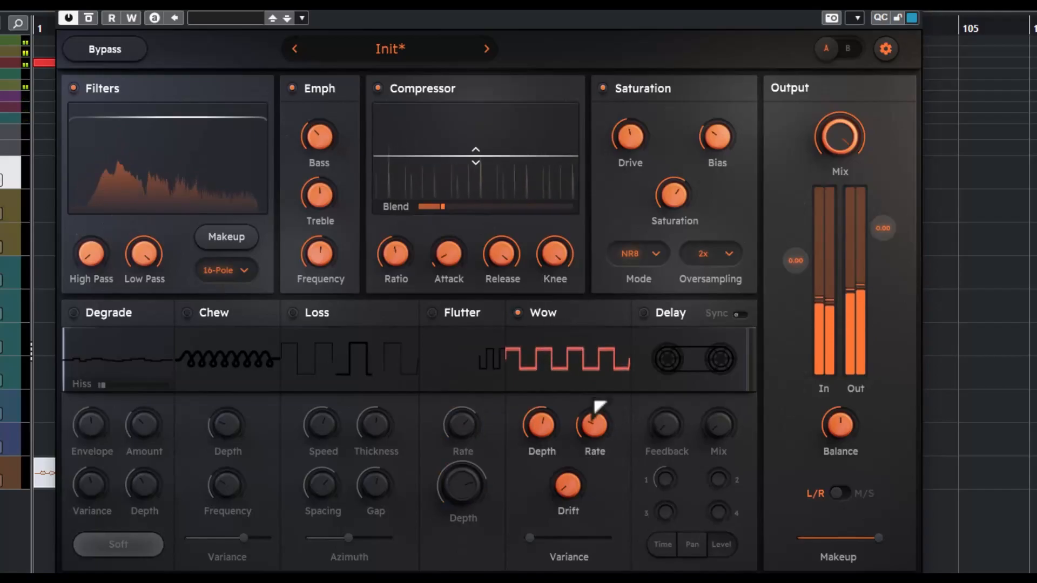
pyautogui.moveTo(574, 486); pyautogui.dragTo(580, 399)
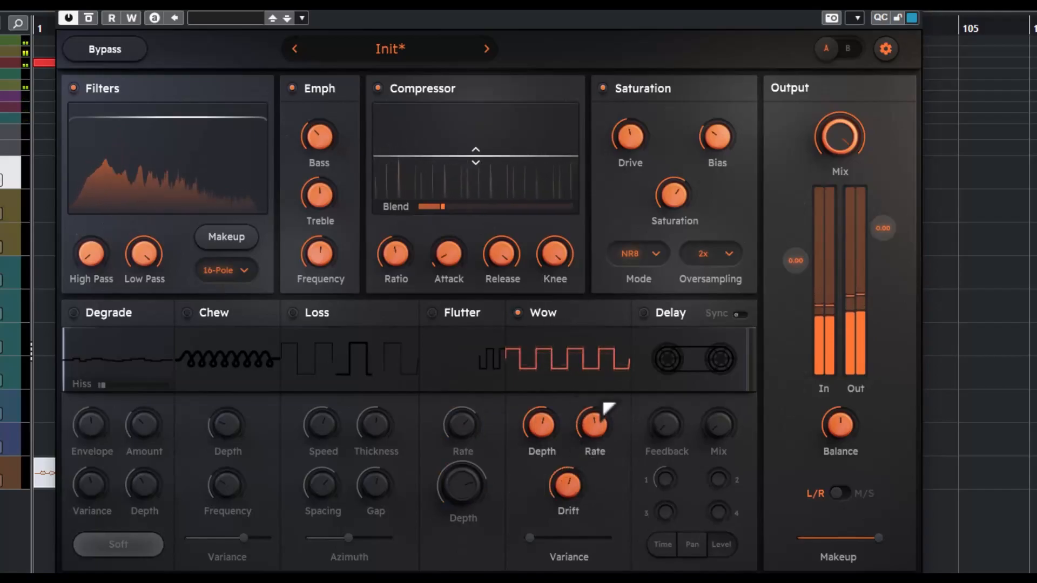
pyautogui.moveTo(542, 544)
pyautogui.mouseDown()
pyautogui.moveTo(620, 544)
pyautogui.moveTo(530, 540)
pyautogui.mouseUp()
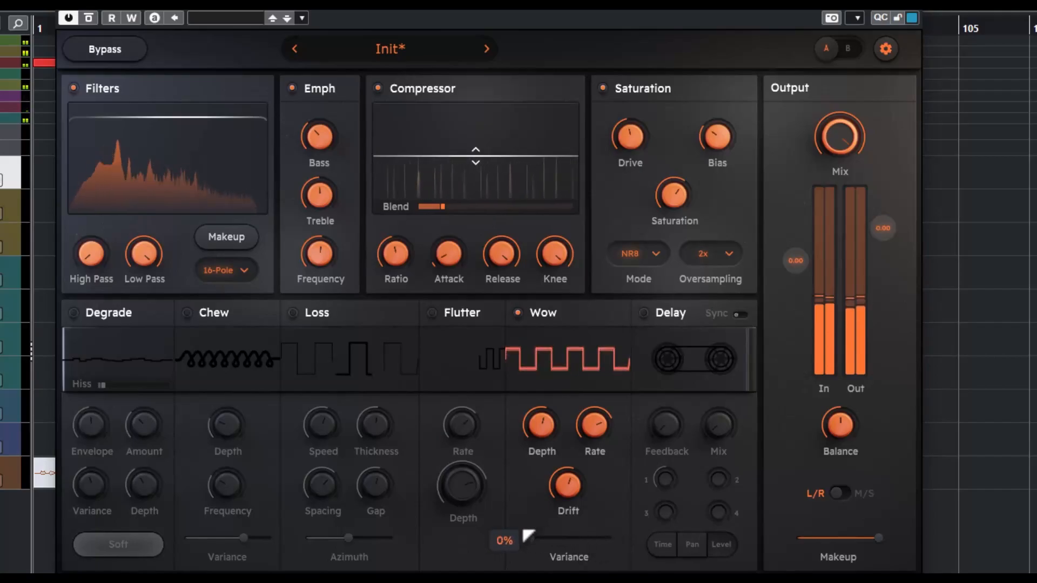
pyautogui.click(517, 313)
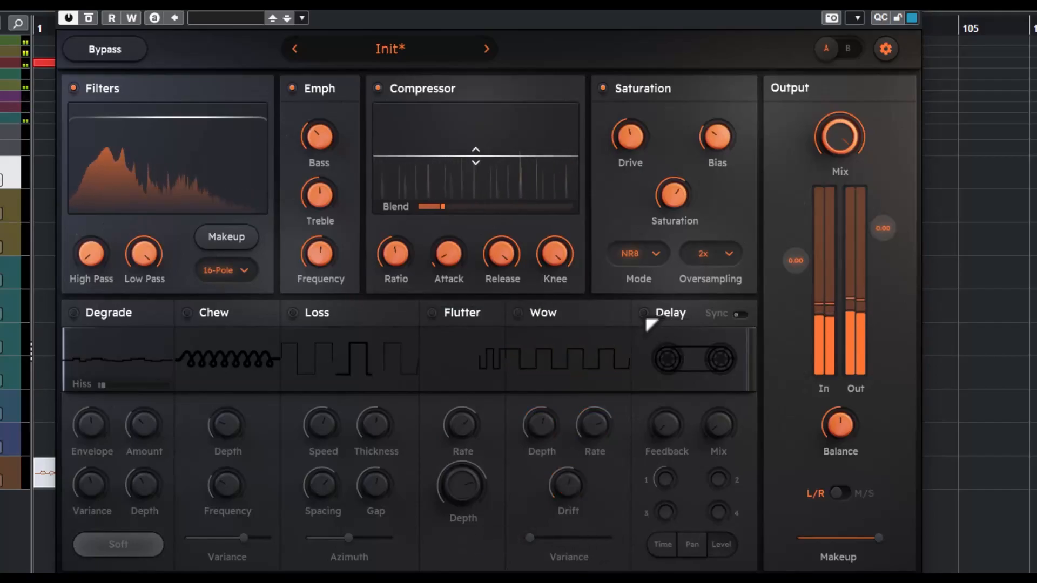
# - Enable the Delay section with Sync on and change the pan of its individual delay taps
pyautogui.click(645, 317)
pyautogui.moveTo(681, 403); pyautogui.dragTo(693, 565)
pyautogui.click(691, 552)
pyautogui.moveTo(720, 486); pyautogui.dragTo(735, 393)
pyautogui.moveTo(719, 511); pyautogui.dragTo(748, 412)
pyautogui.moveTo(663, 482); pyautogui.dragTo(664, 540)
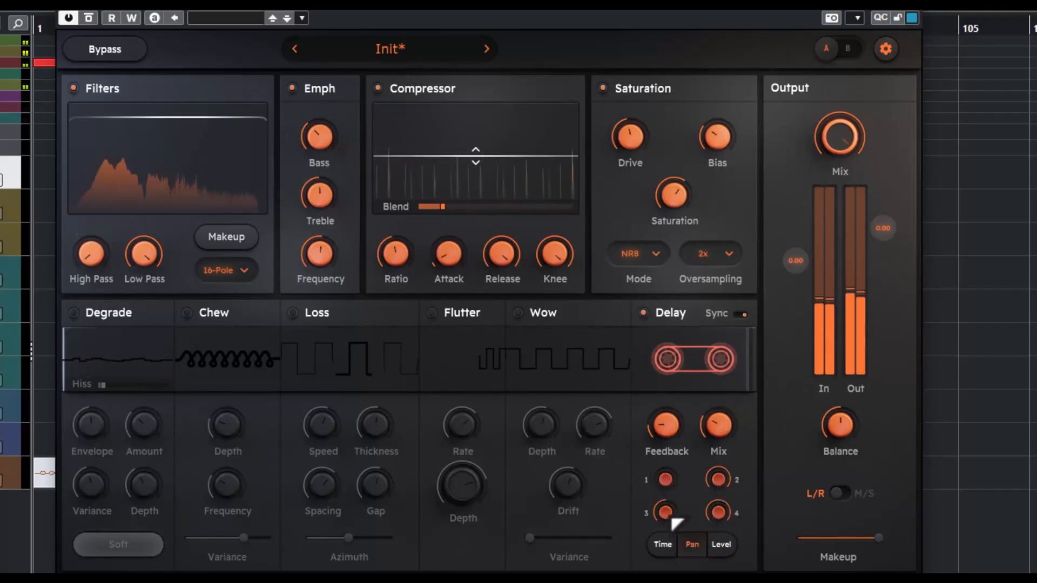
# - Return the delay taps to their Time settings, lower the delay Mix, and change the output from L/R to M/S
pyautogui.click(664, 544)
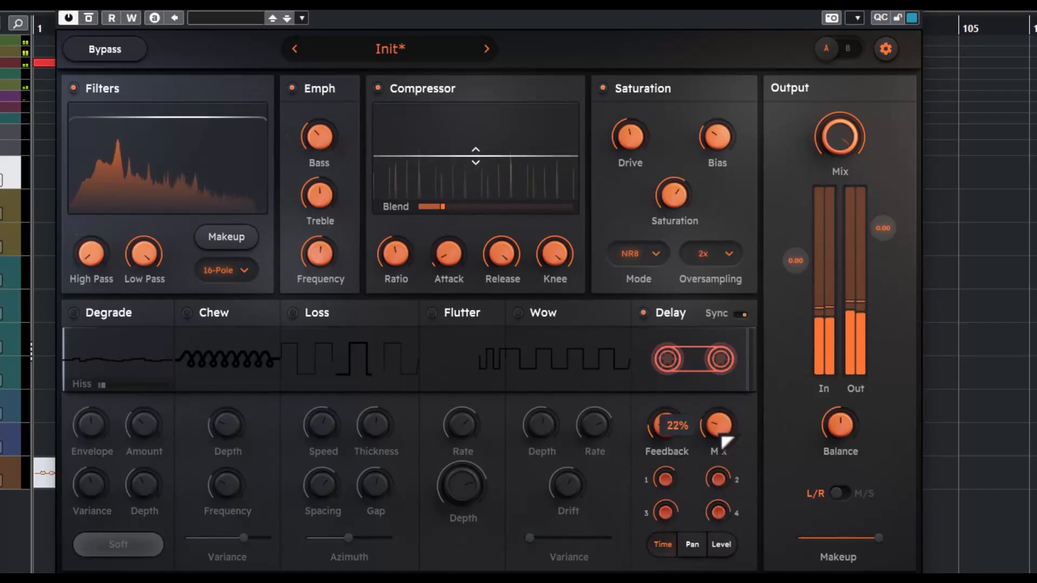
pyautogui.moveTo(724, 457); pyautogui.dragTo(725, 464)
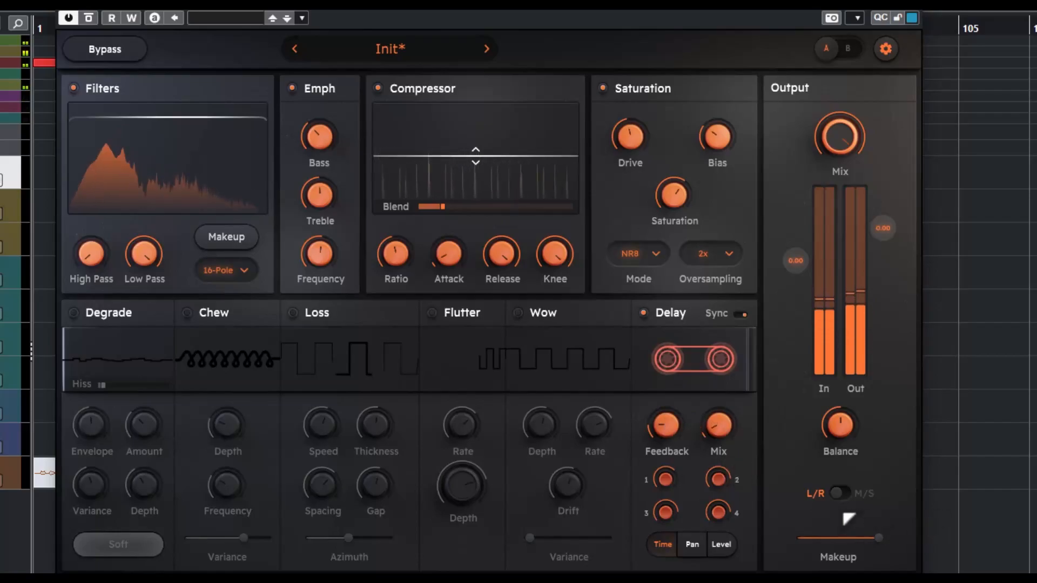
pyautogui.click(844, 496)
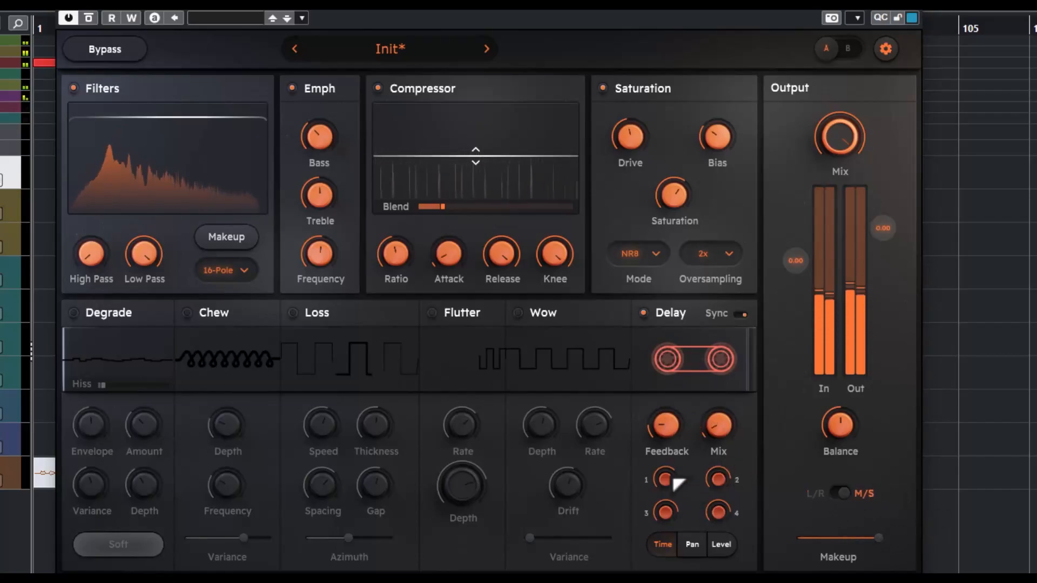
# - Load the EDM Warmer mastering preset and audition Even Richer, Full Body, Global Heat and Global Heat+ in turn
pyautogui.click(386, 52)
pyautogui.moveTo(416, 185)
pyautogui.moveTo(414, 166)
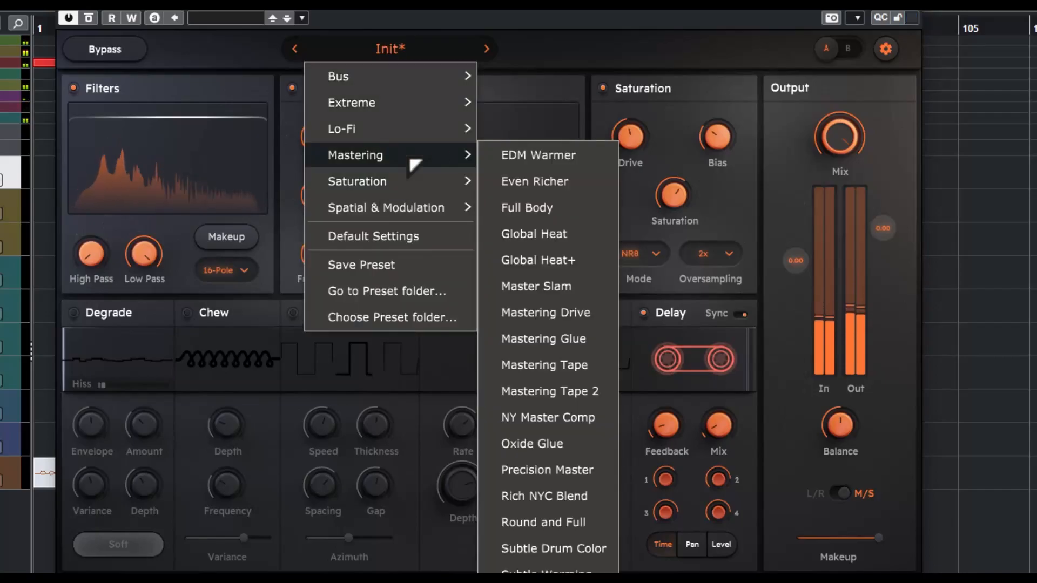
pyautogui.click(528, 155)
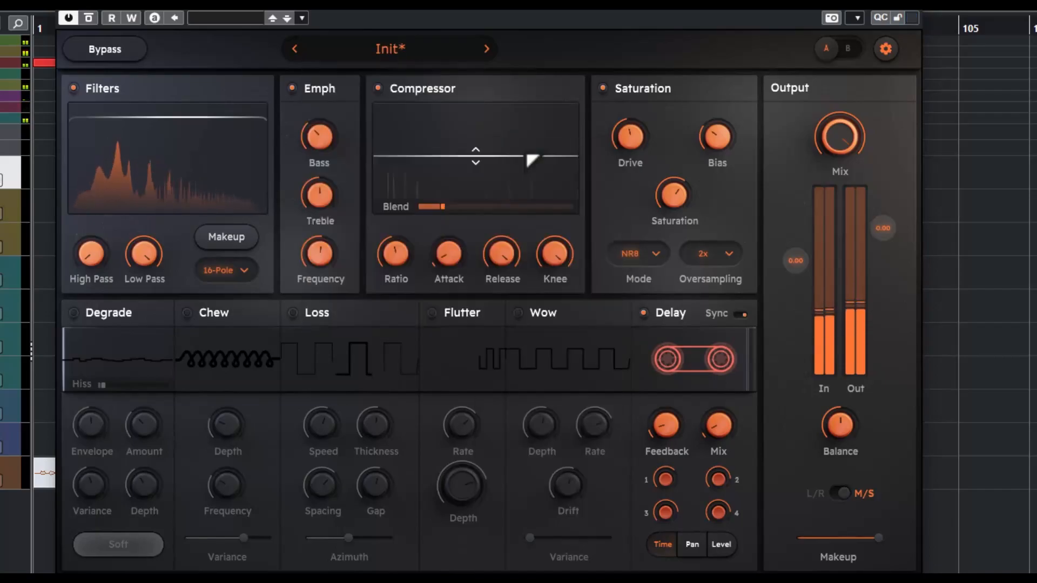
pyautogui.click(487, 48)
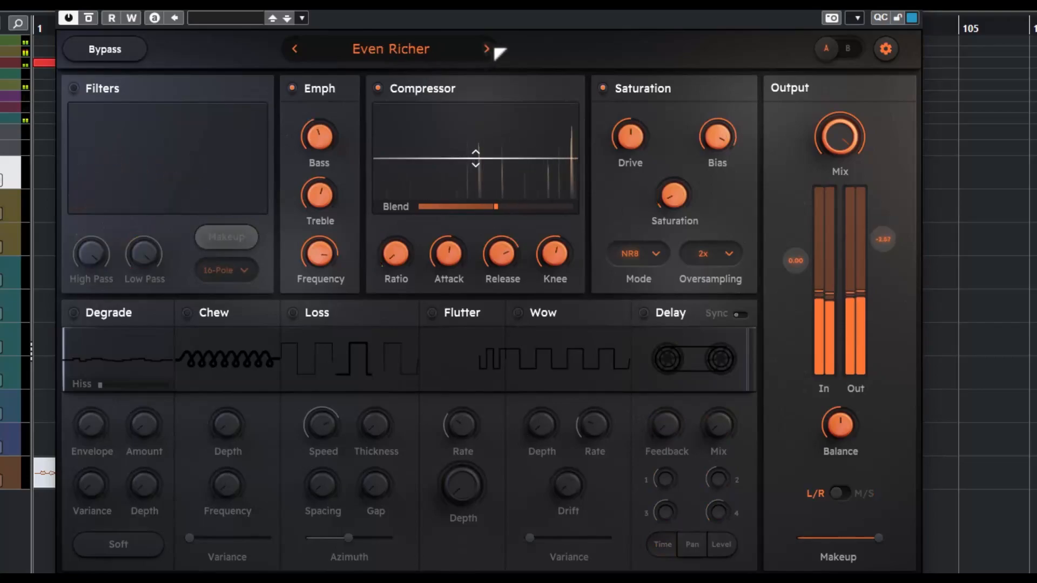
pyautogui.click(488, 49)
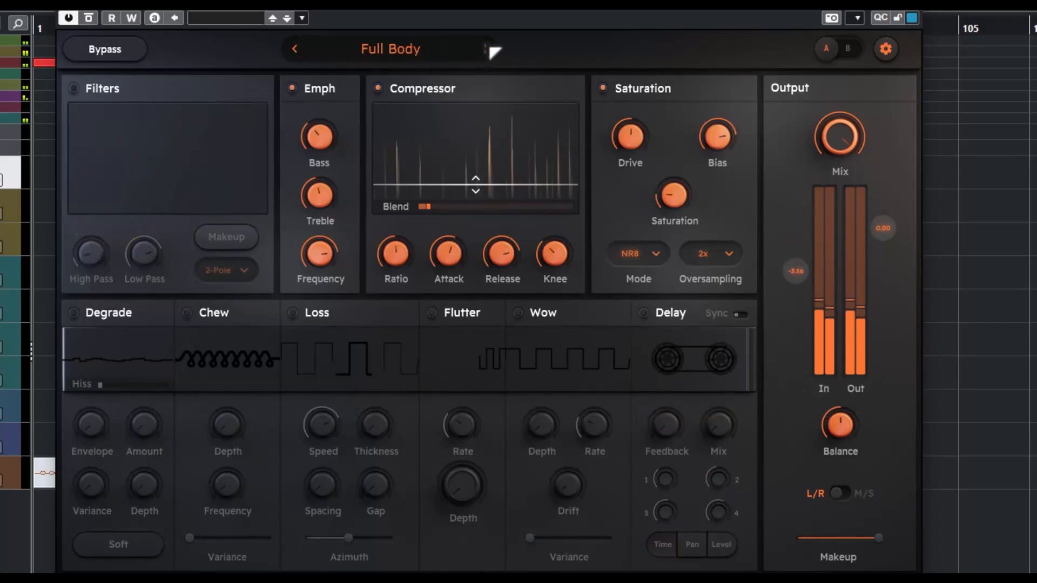
pyautogui.click(491, 49)
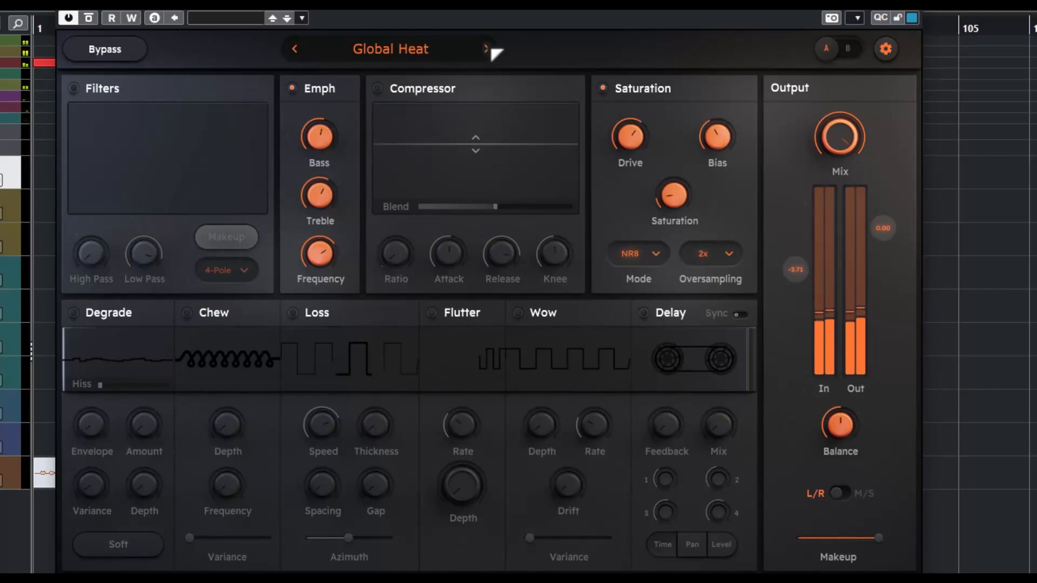
pyautogui.click(488, 49)
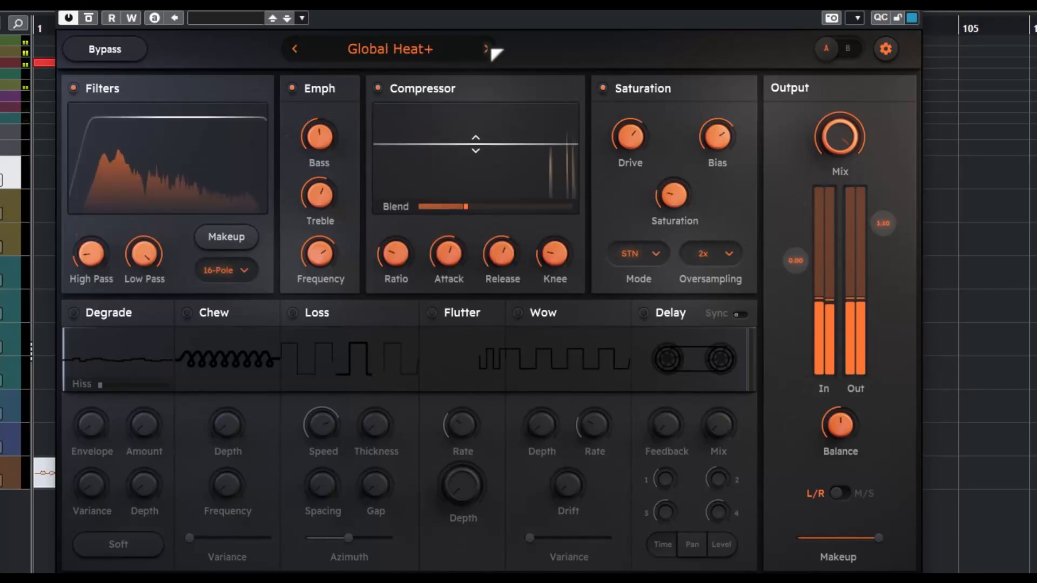
# - Audition the mastering presets from Master Slam through Mastering Drive, Glue, both Tapes, NY Master Comp and Oxide Glue, and advance one more
pyautogui.click(492, 48)
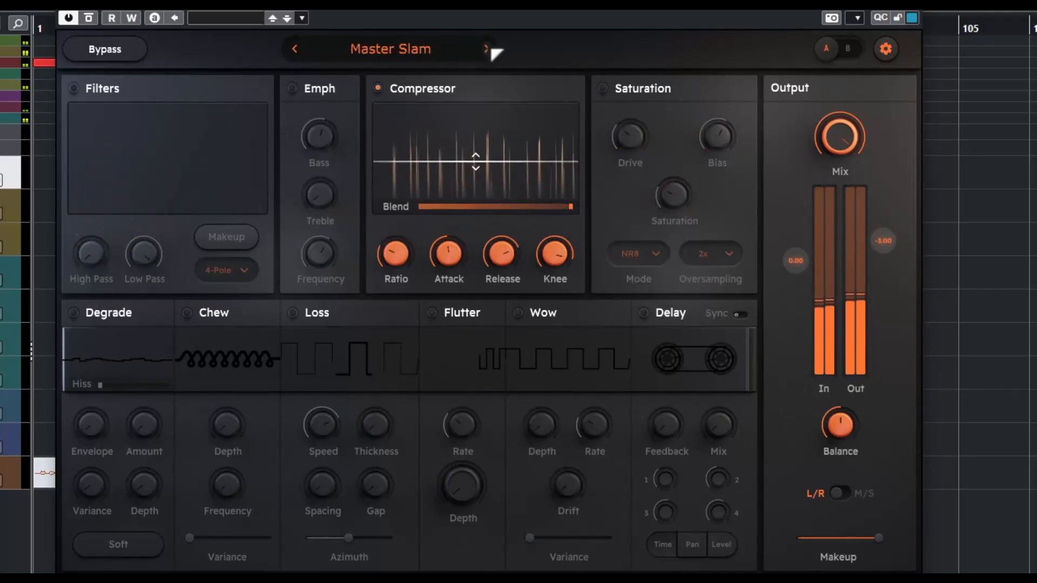
pyautogui.click(491, 48)
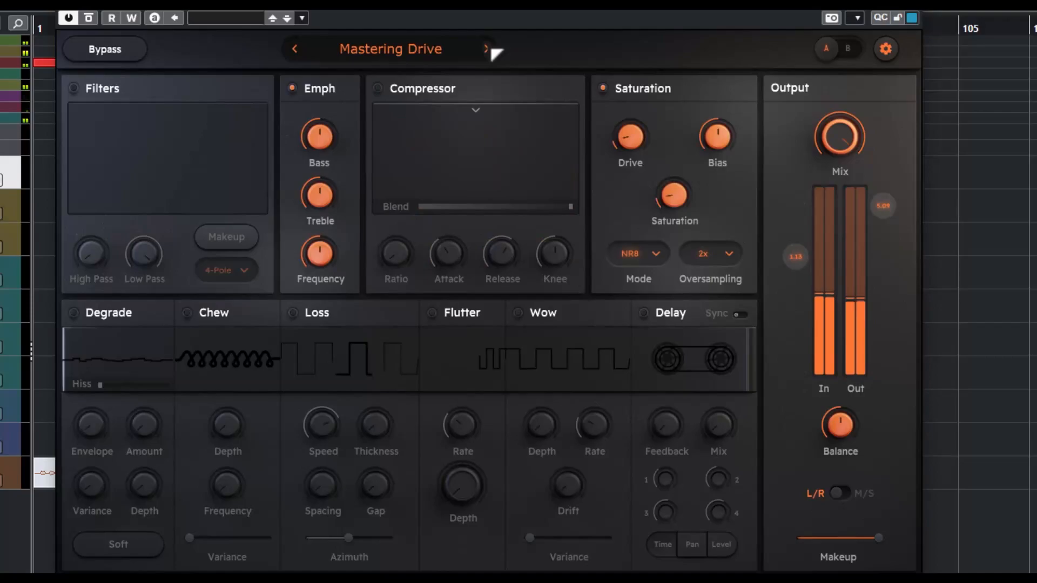
pyautogui.click(487, 48)
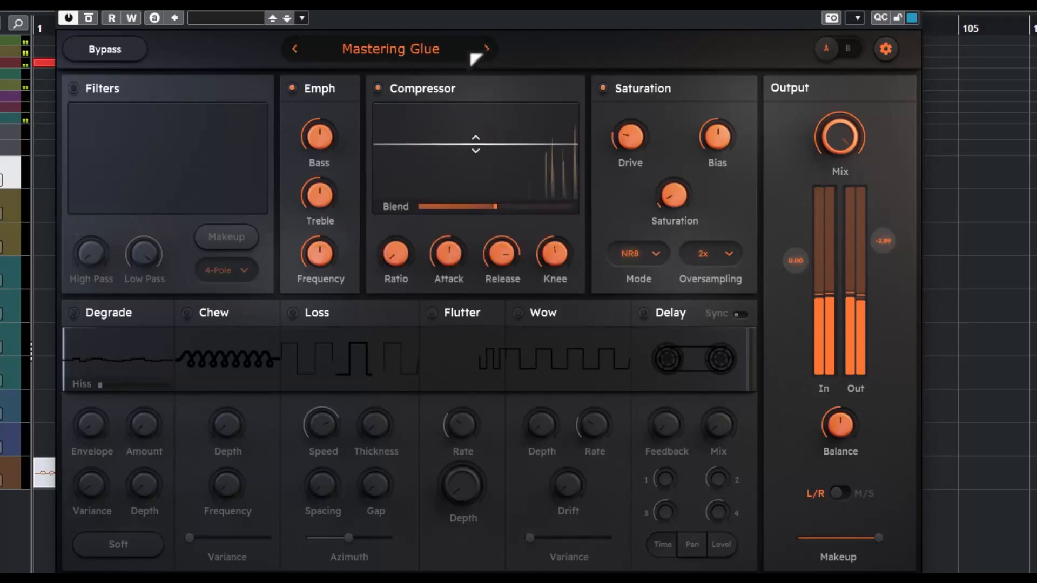
pyautogui.click(487, 49)
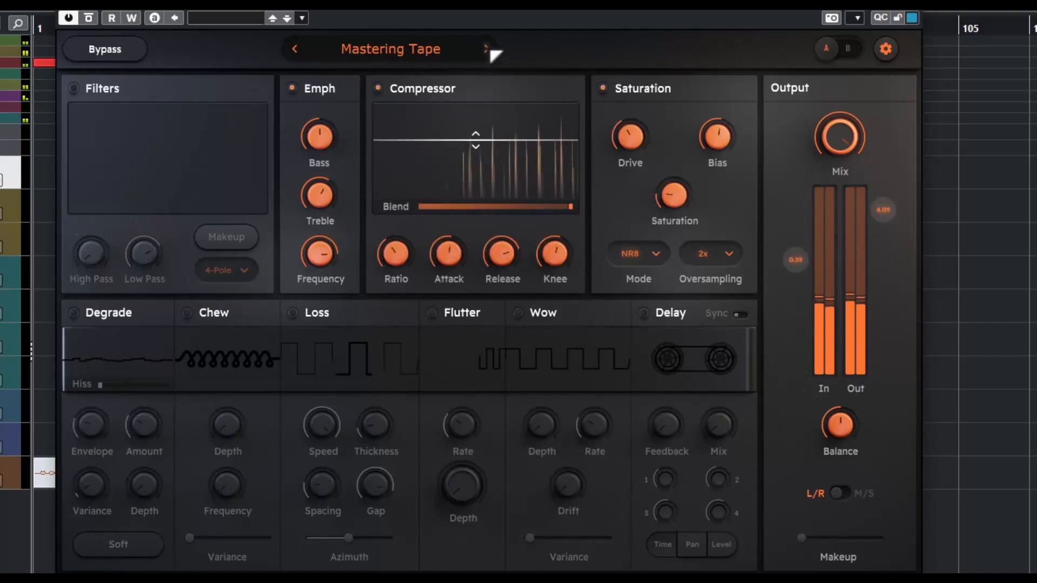
pyautogui.click(487, 49)
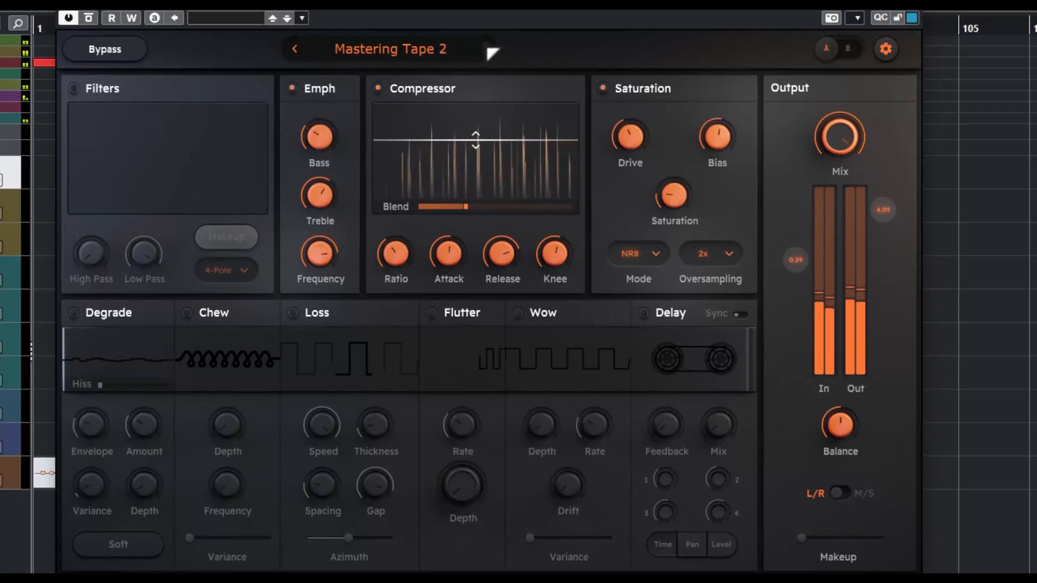
pyautogui.click(487, 49)
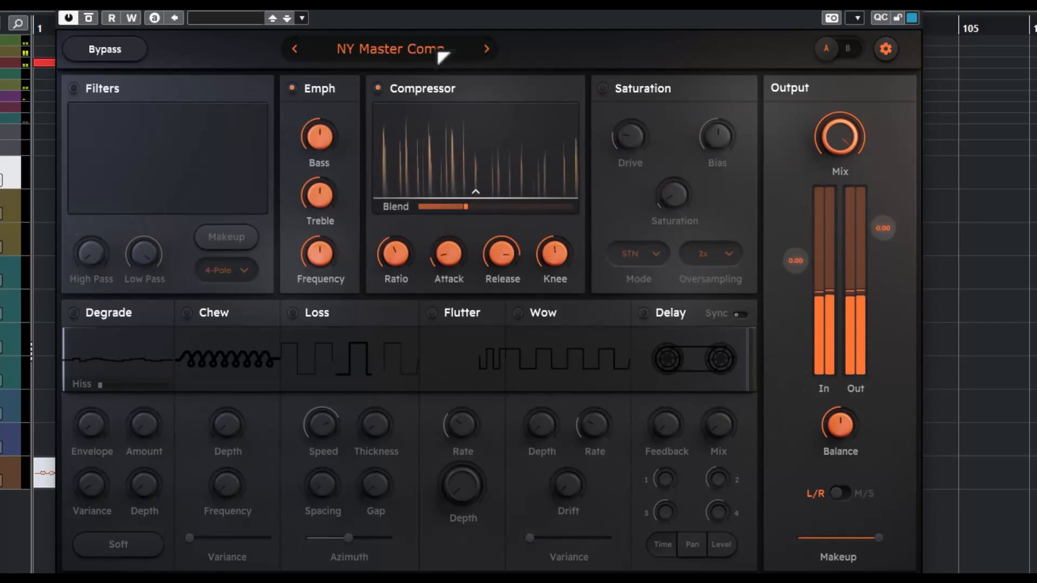
pyautogui.click(488, 49)
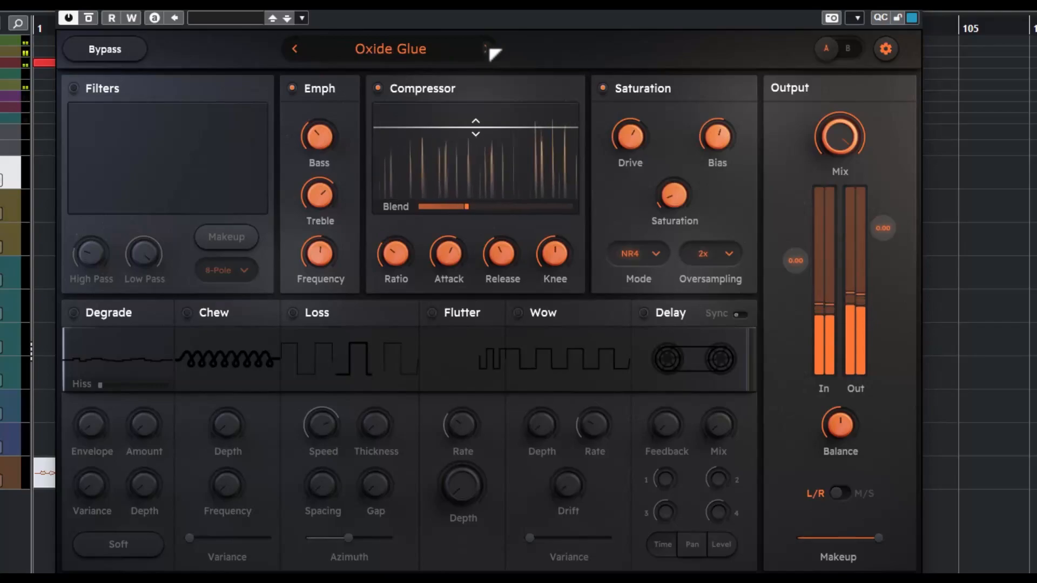
pyautogui.click(487, 48)
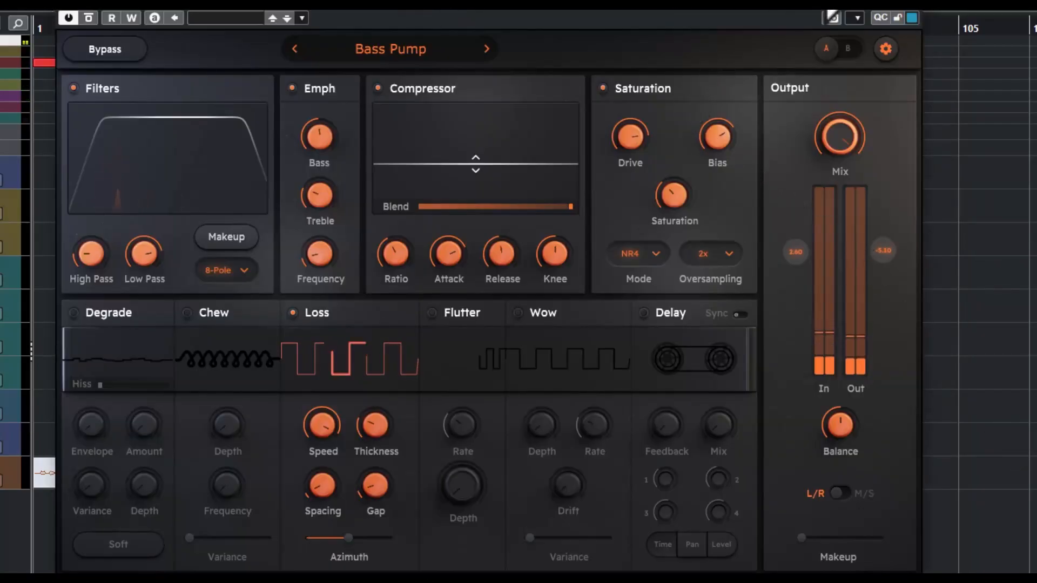
# - Compare the Bass Pump preset with the bypassed signal, then load Big Bass Beef and compare it the same way
pyautogui.click(99, 52)
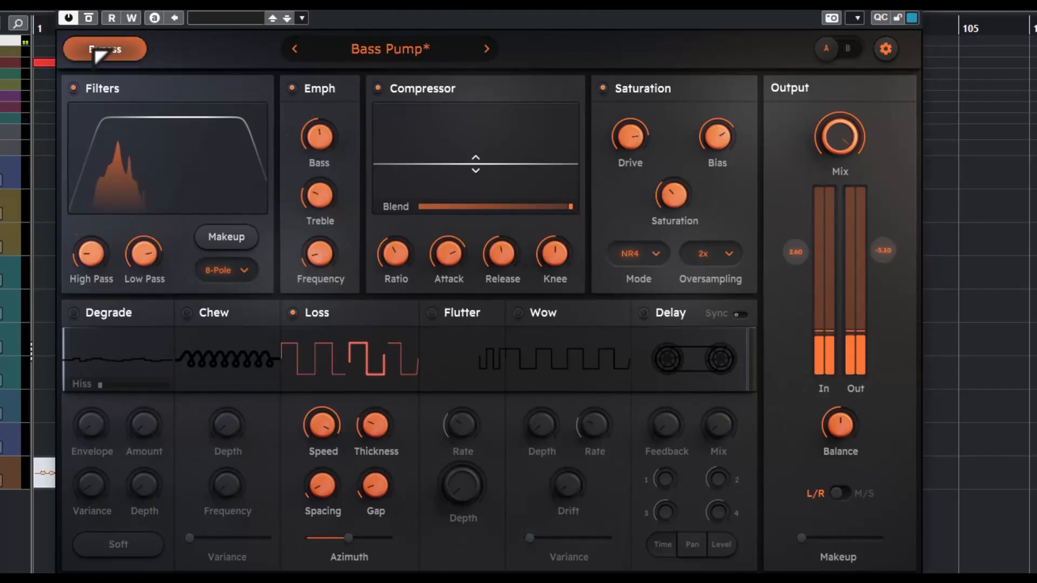
pyautogui.click(99, 51)
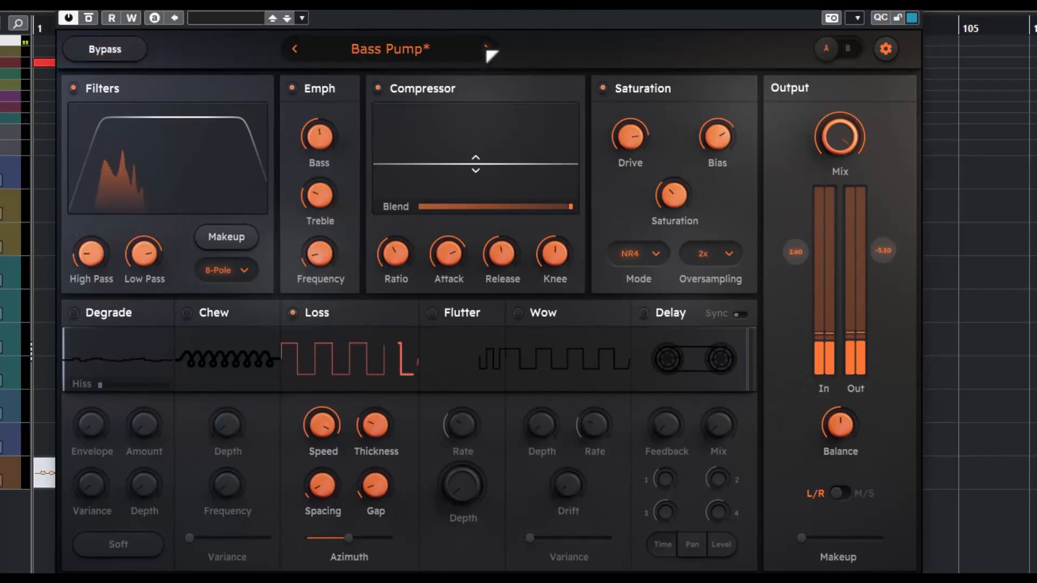
pyautogui.click(486, 47)
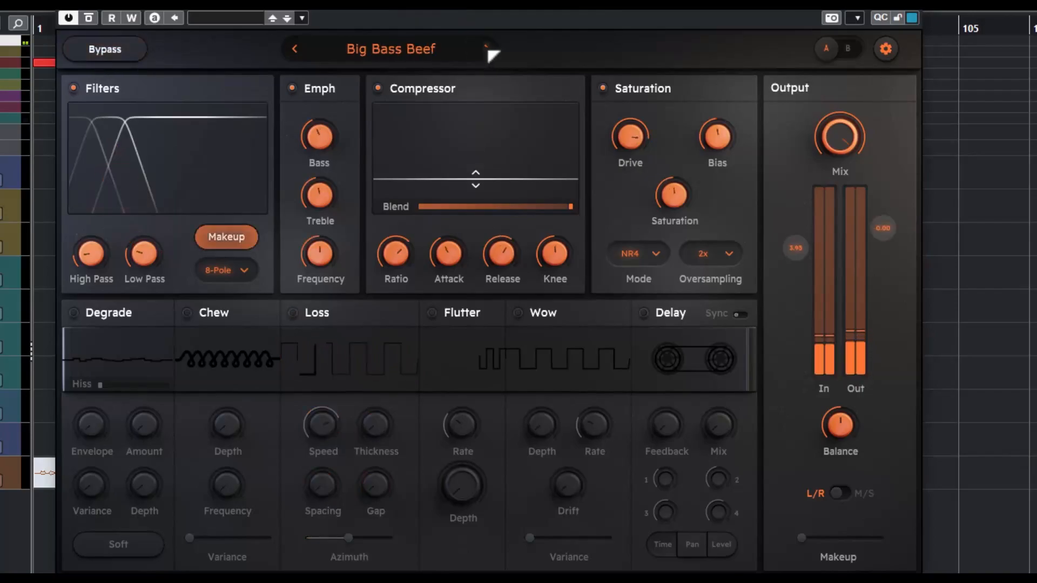
pyautogui.click(117, 60)
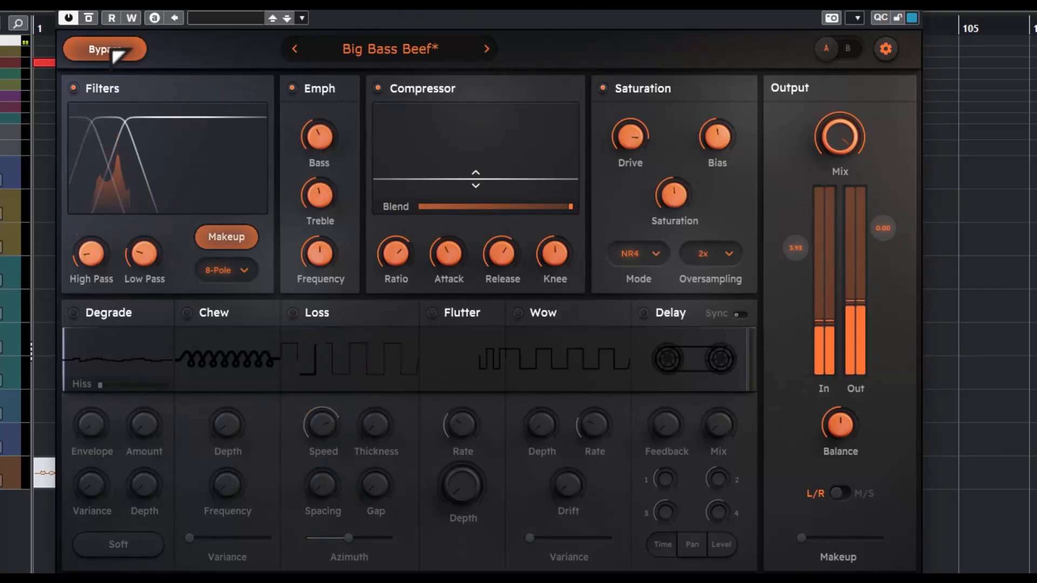
pyautogui.click(108, 50)
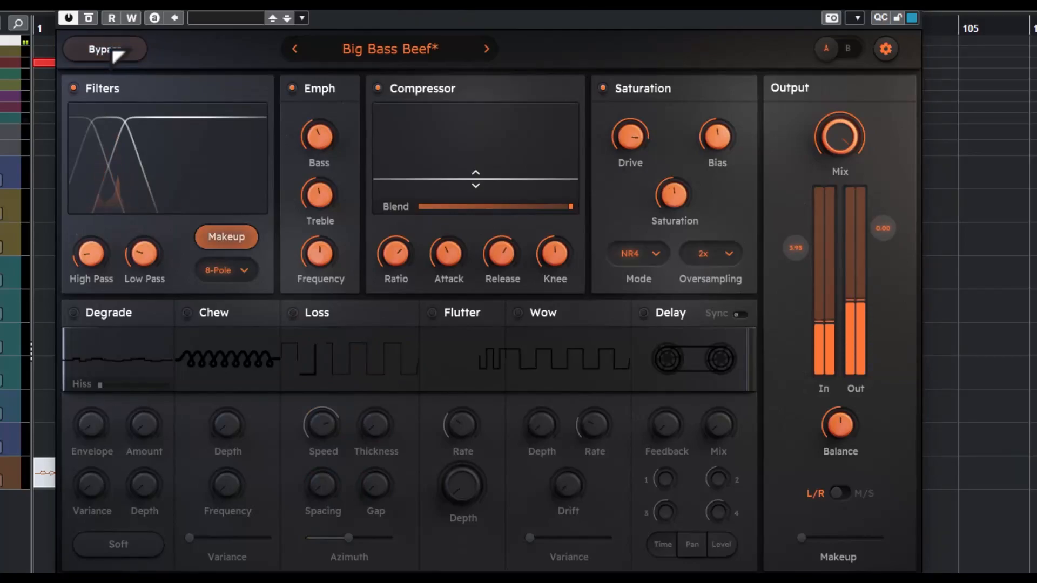
# - Load the Big Snare Beef preset and bypass the plugin to compare it with the dry signal
pyautogui.click(488, 48)
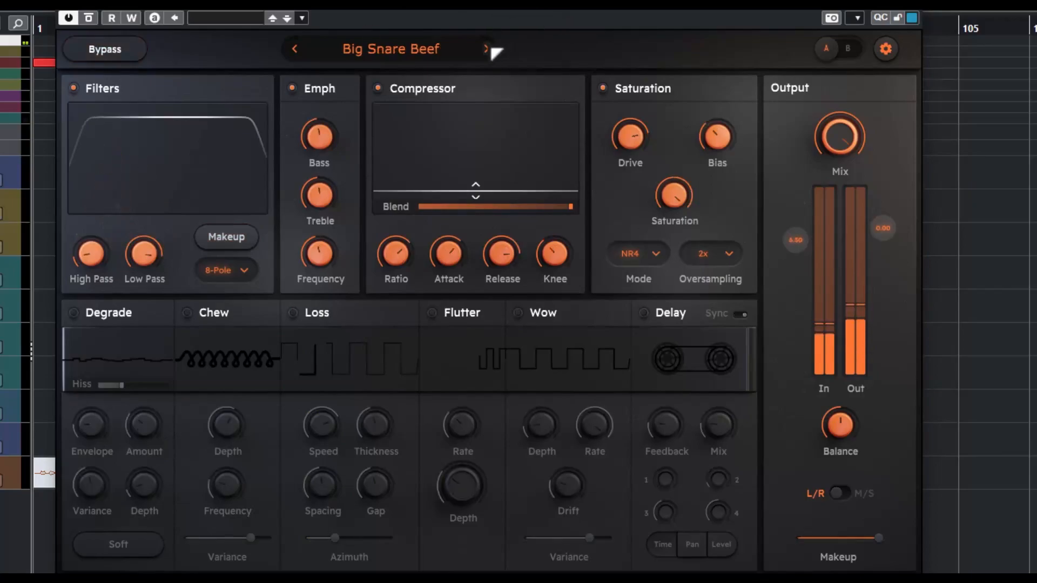
pyautogui.click(107, 51)
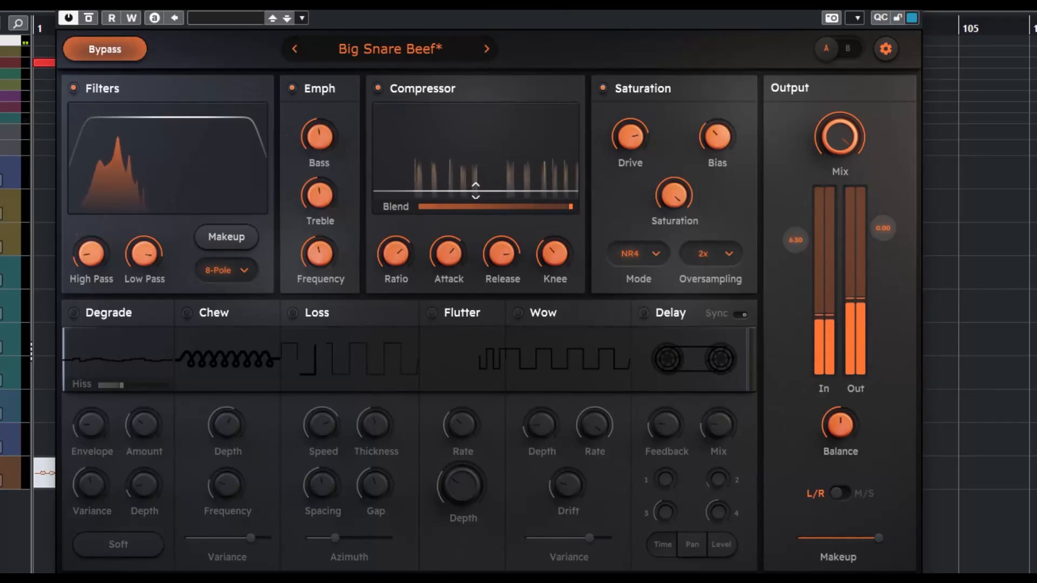
# - Return to the left locator, turn off bypass on Bad Transmission, and audition Broken Input, Damaged Reels, Dirty Old Dirty and Hihat Heat
pyautogui.press('KP_1')
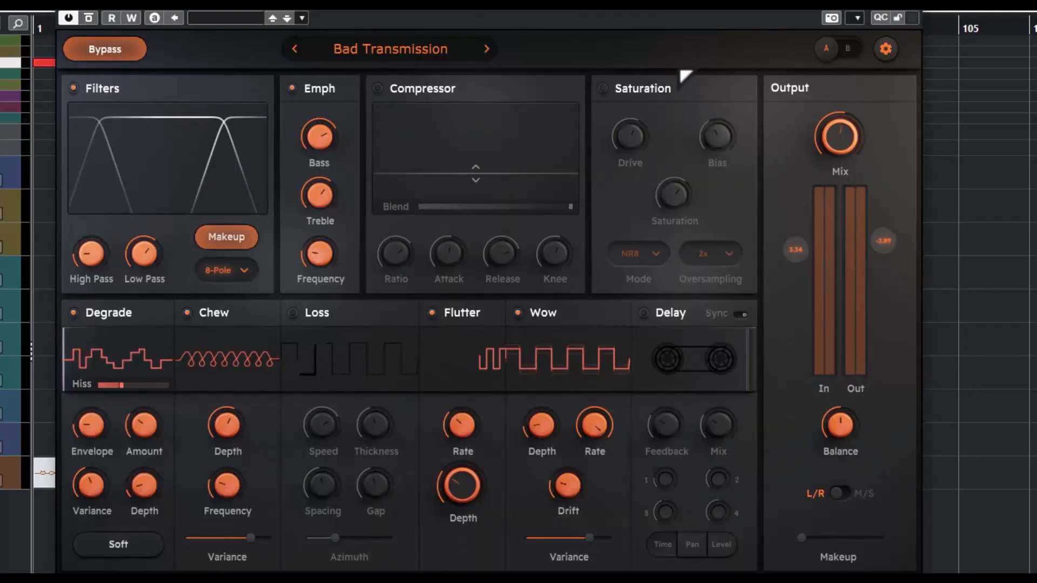
pyautogui.click(102, 49)
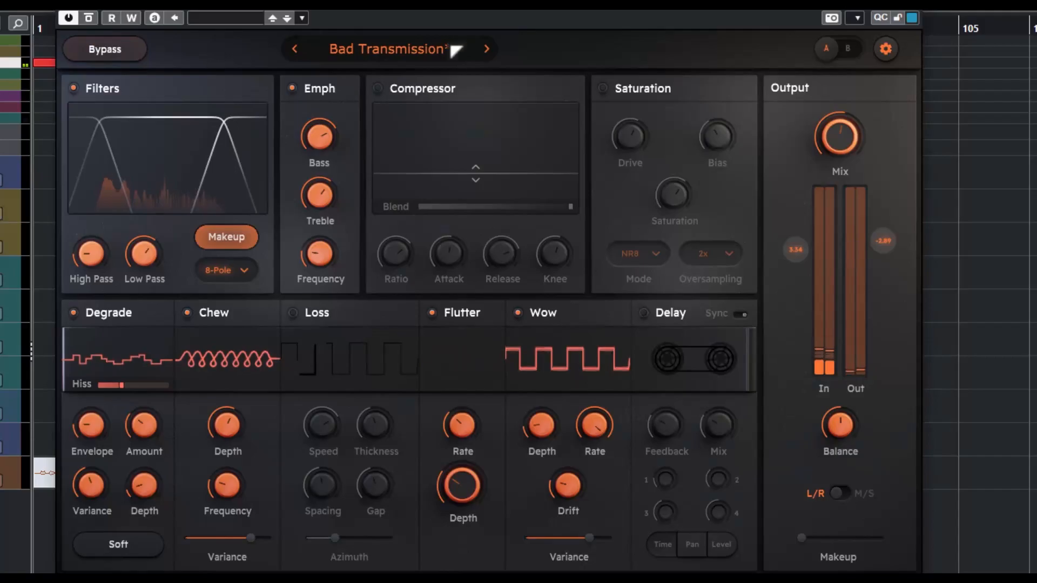
pyautogui.click(487, 49)
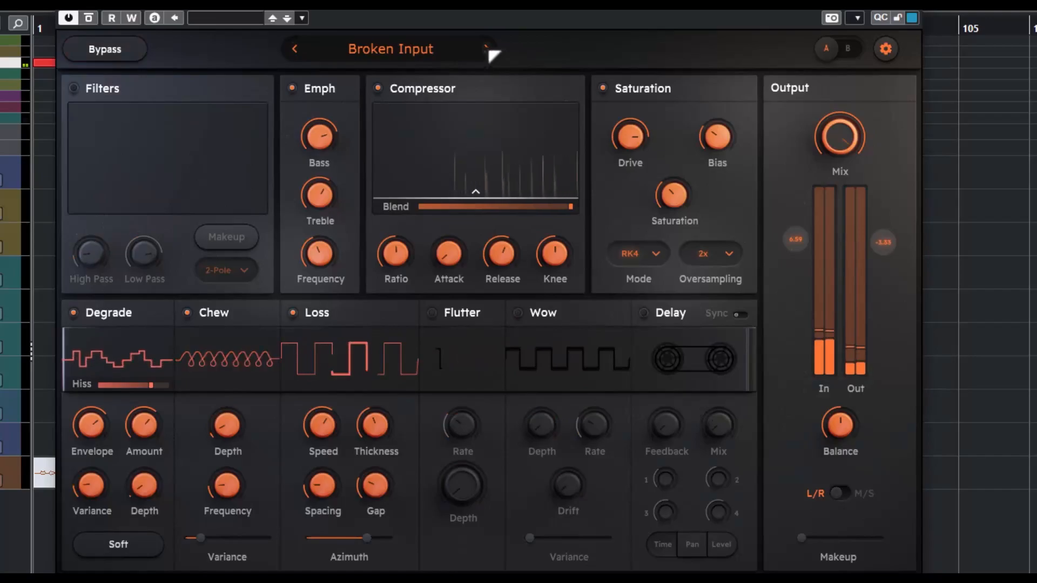
pyautogui.click(488, 49)
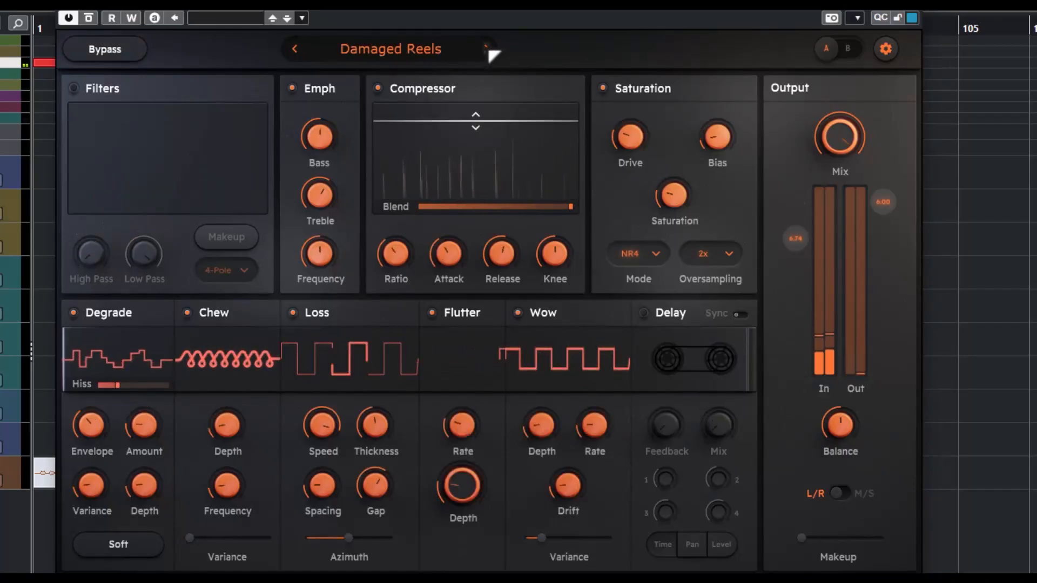
pyautogui.click(489, 49)
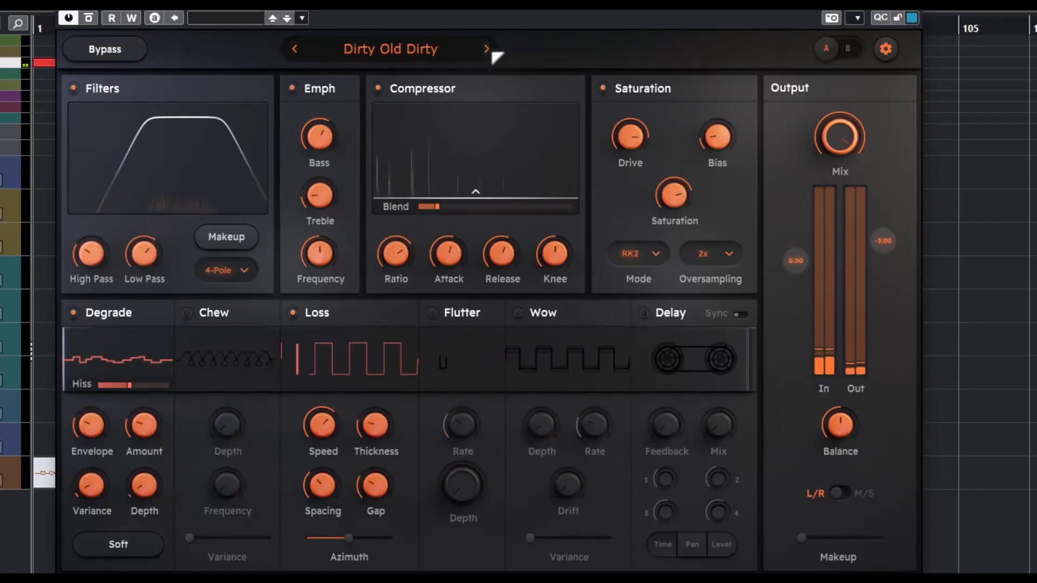
pyautogui.click(492, 52)
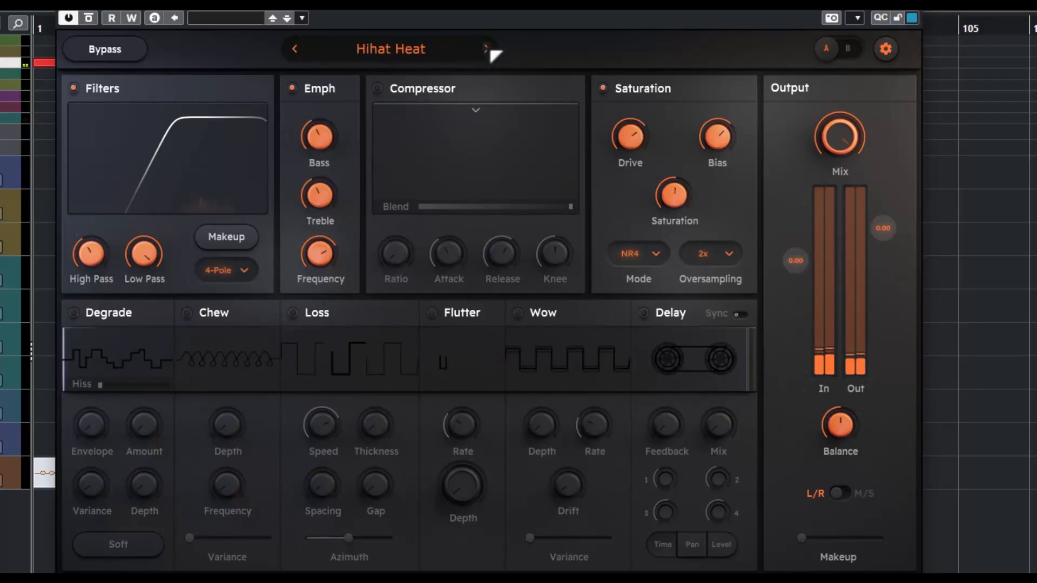
# - Audition the presets Home Shopping Network, LoFi Delay, LoFi and Chill and Narrow Filter, and advance one more
pyautogui.click(488, 49)
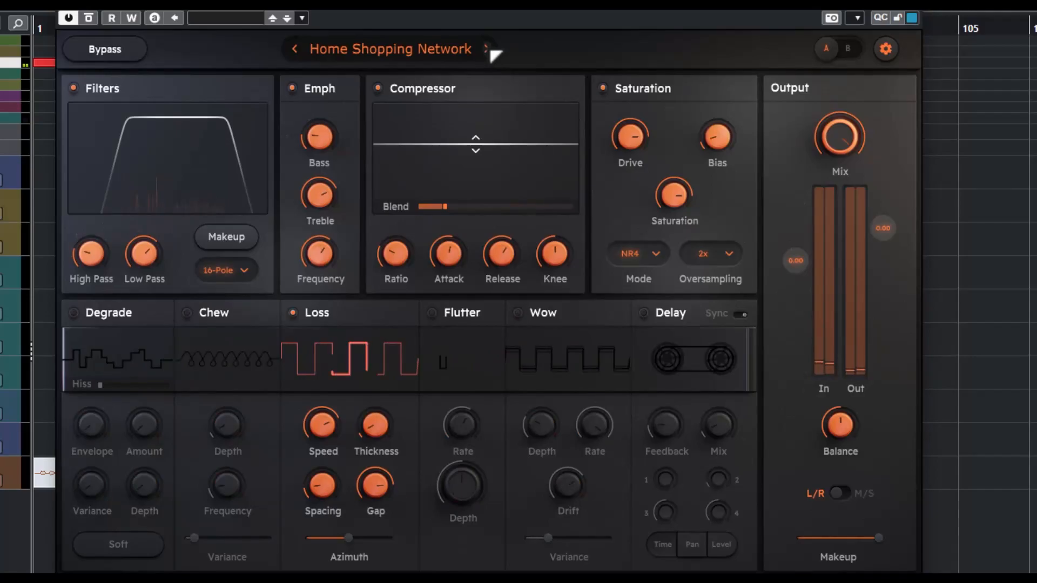
pyautogui.click(488, 49)
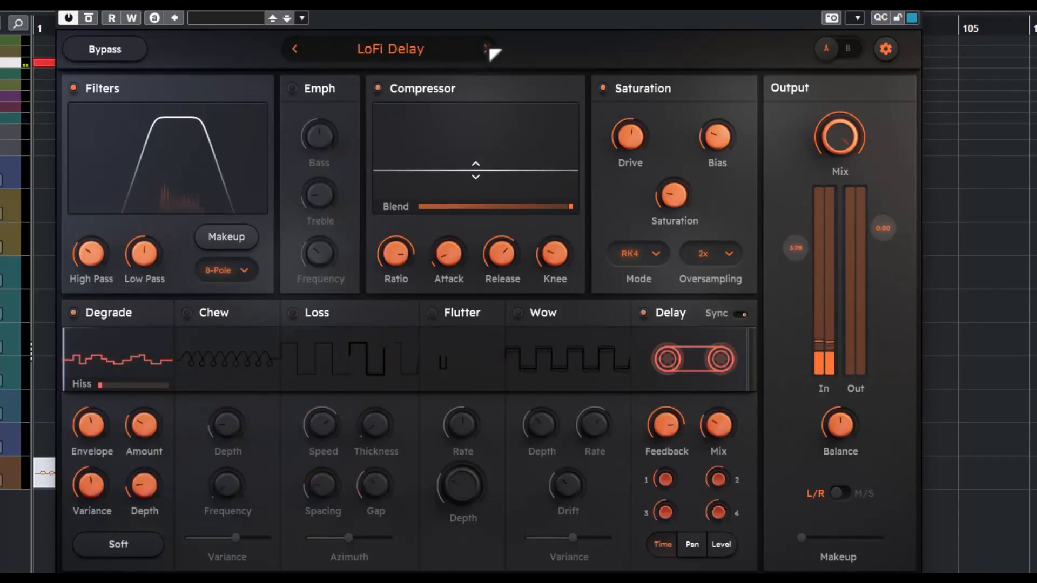
pyautogui.click(488, 49)
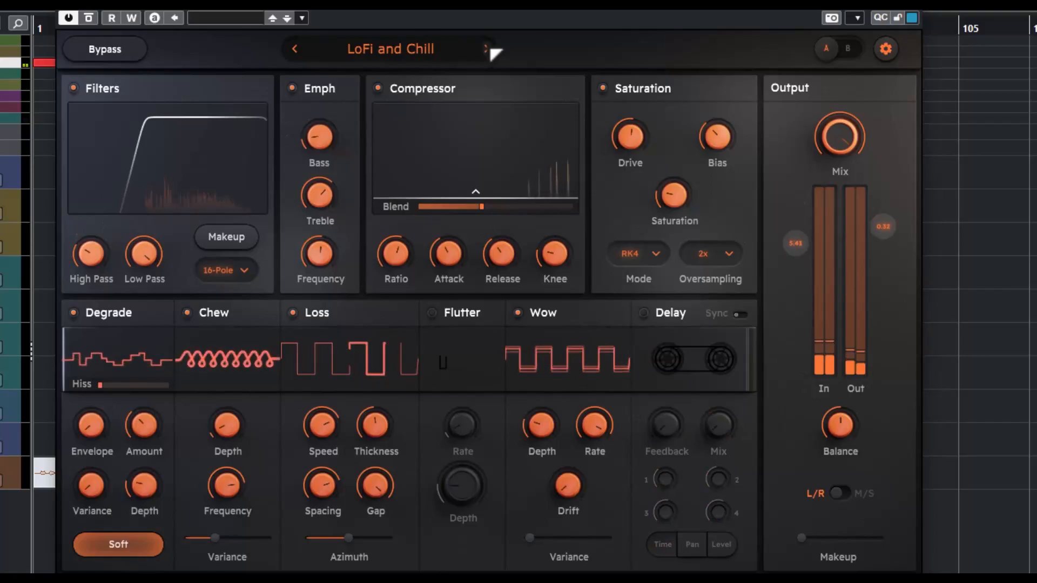
pyautogui.click(488, 49)
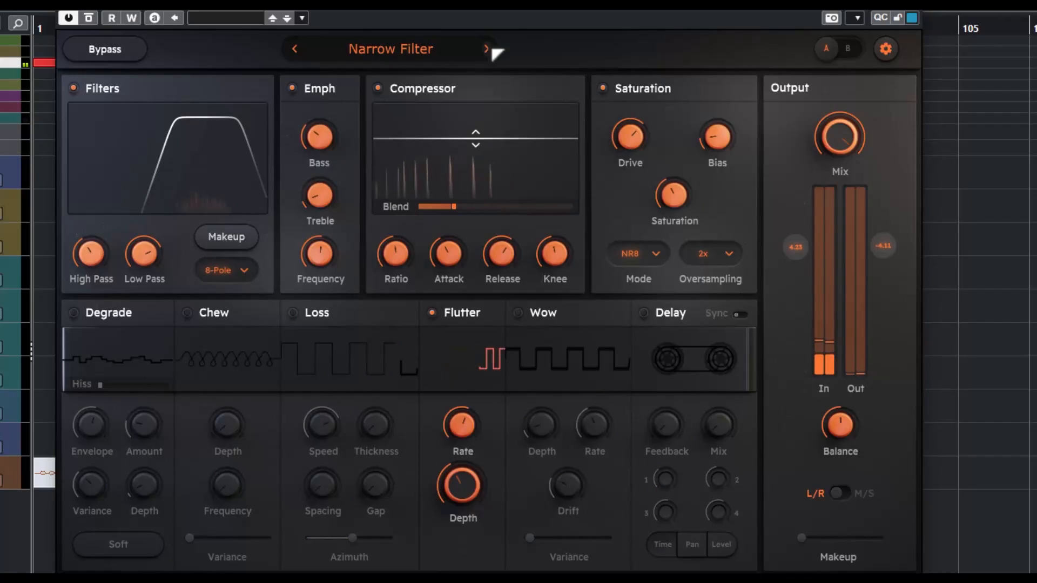
pyautogui.click(487, 49)
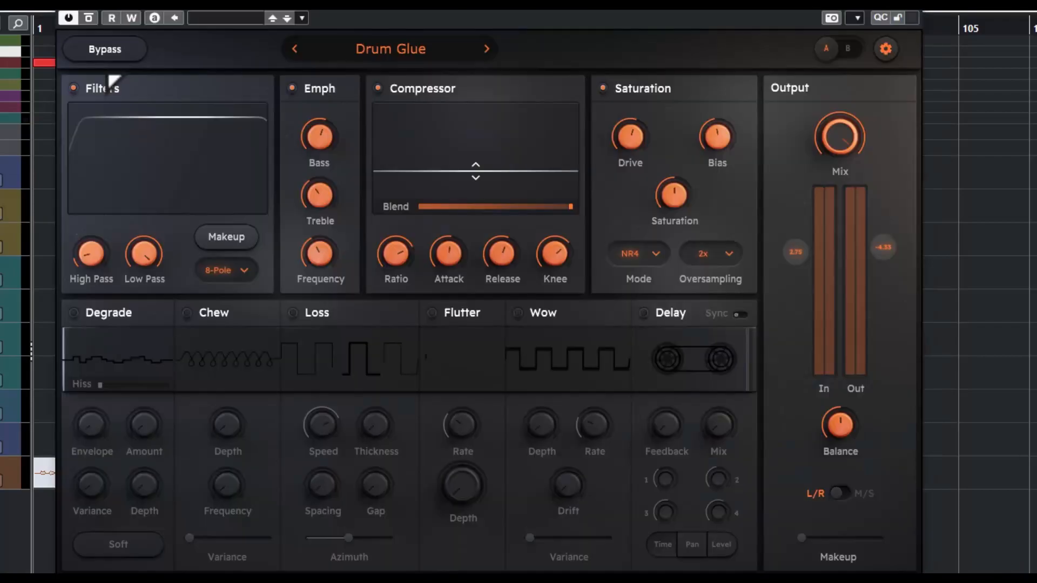
# - Compare the Drum Glue preset with the bypassed signal, then load the Drum Rumble preset
pyautogui.click(105, 50)
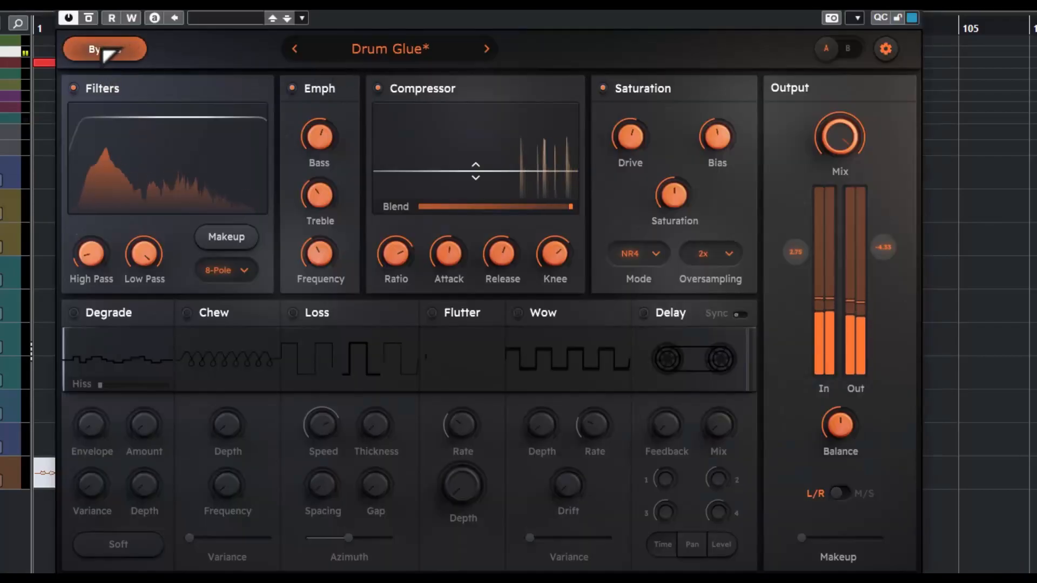
pyautogui.click(105, 51)
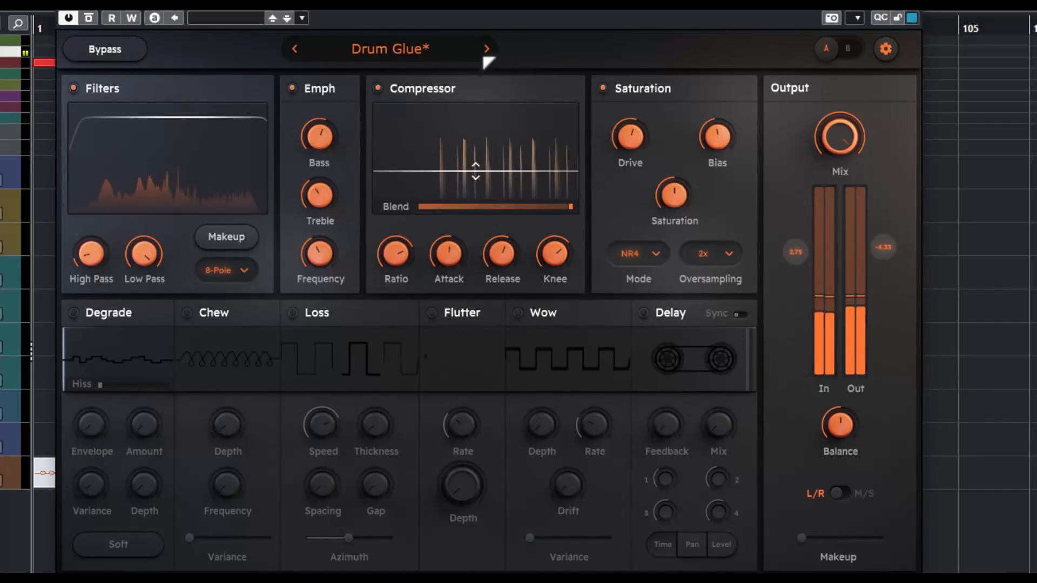
pyautogui.click(487, 48)
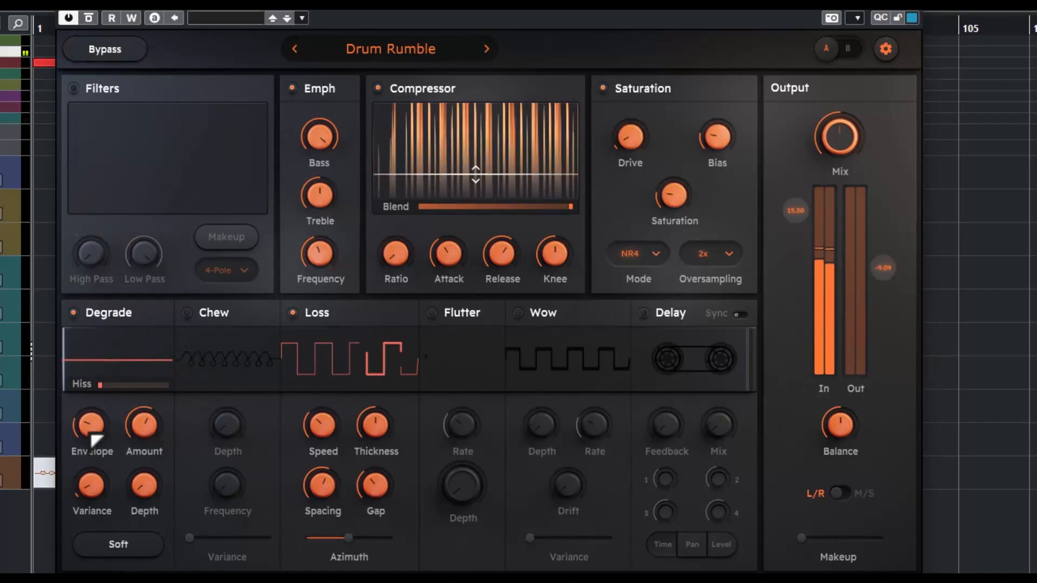
# - Raise the Degrade section's Envelope, Amount, Variance, Depth and Hiss in Drum Rumble and turn on its Soft mode
pyautogui.moveTo(92, 470); pyautogui.dragTo(97, 430)
pyautogui.moveTo(156, 481); pyautogui.dragTo(151, 410)
pyautogui.click(130, 545)
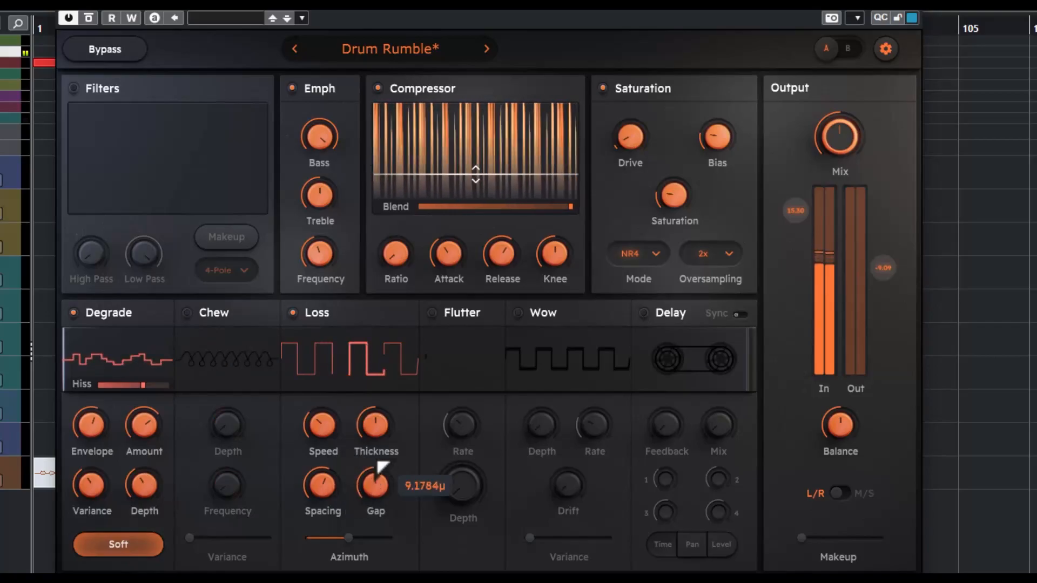
# - Turn on the Flutter section and adjust its Depth, then enable the Wow and Delay sections
pyautogui.click(431, 314)
pyautogui.moveTo(463, 480); pyautogui.dragTo(460, 400)
pyautogui.click(522, 314)
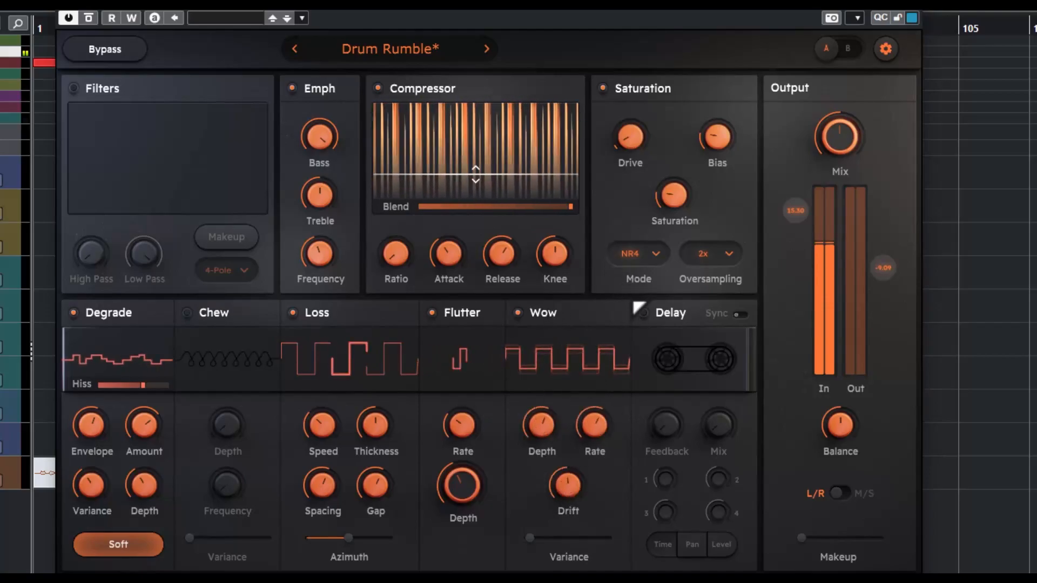
pyautogui.click(645, 315)
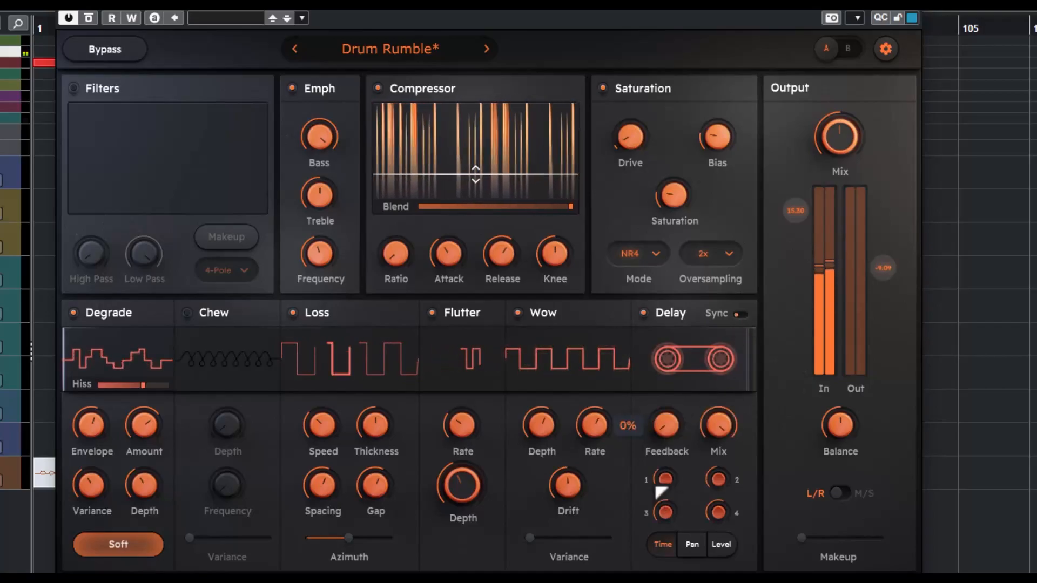
# - Compare the modified Drum Rumble preset with the bypassed signal, then turn on the Filters section and adjust its Low Pass
pyautogui.click(106, 54)
pyautogui.click(111, 55)
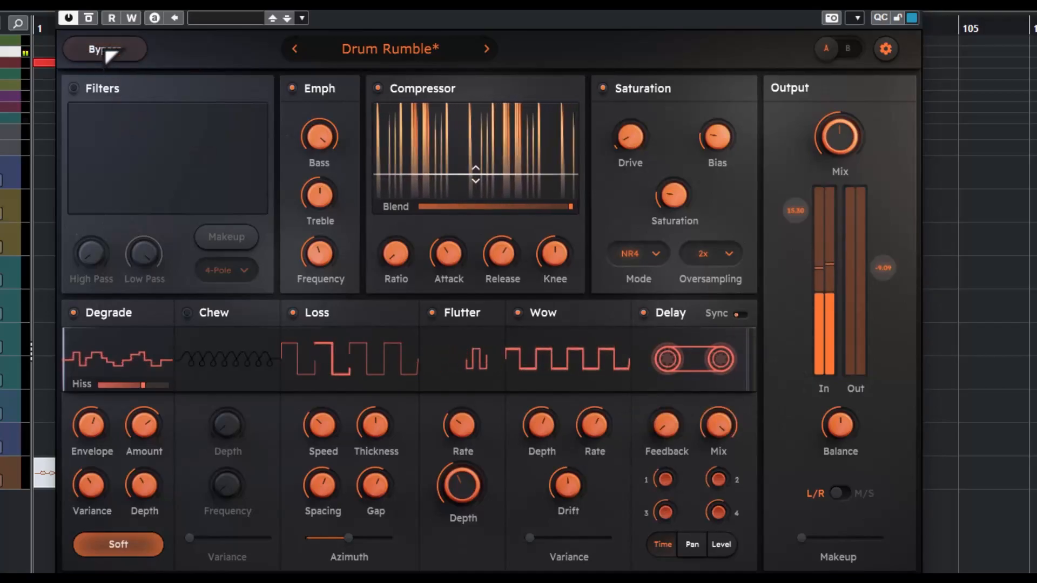
pyautogui.click(111, 55)
pyautogui.click(111, 55)
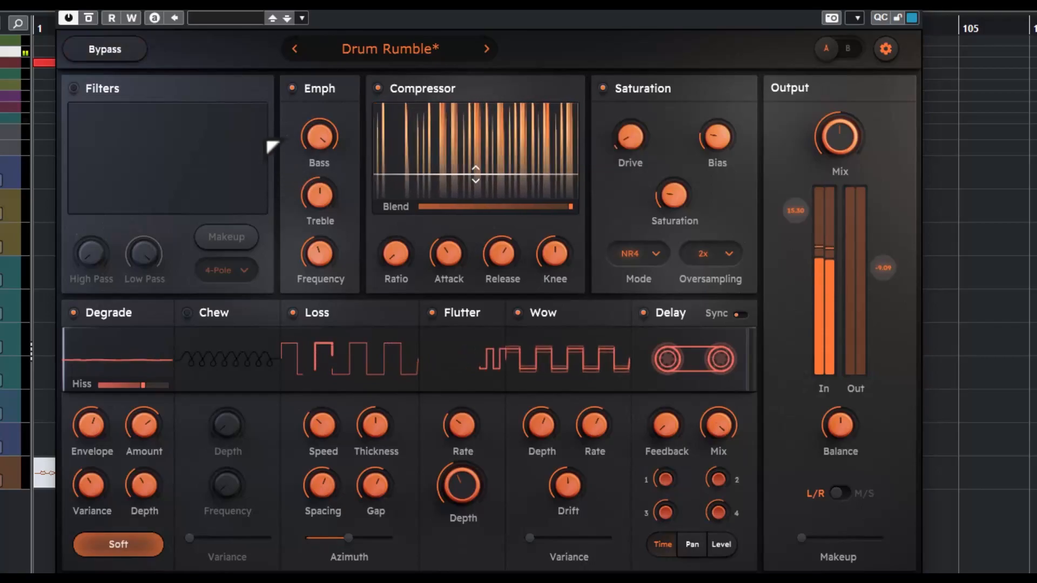
pyautogui.click(74, 89)
pyautogui.moveTo(150, 263); pyautogui.dragTo(222, 76)
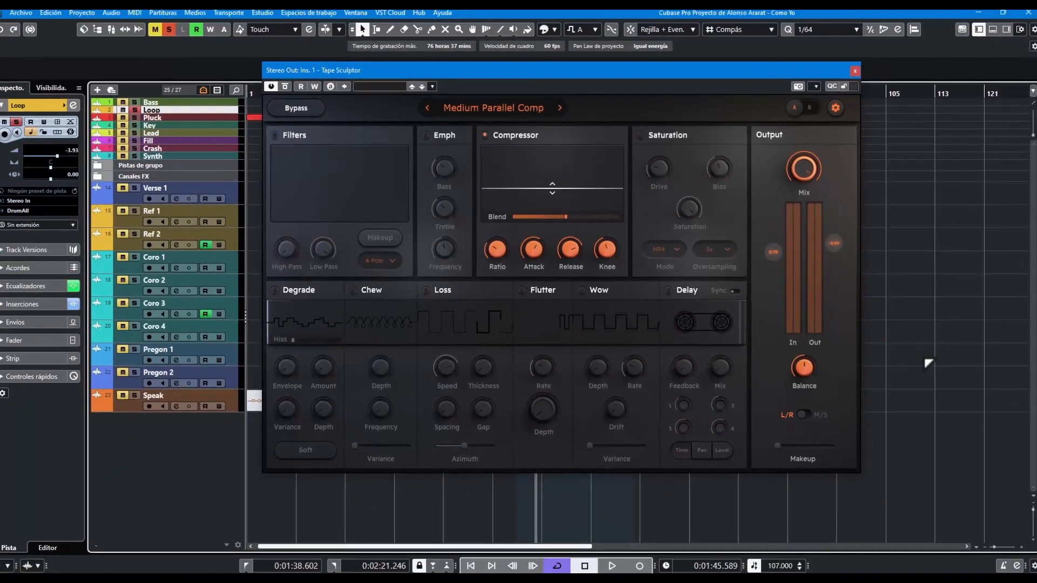
# - Lower the output level on the Medium Parallel Comp preset, then try the plugin's zoom levels and choose a smaller window size
pyautogui.moveTo(834, 243); pyautogui.dragTo(831, 306)
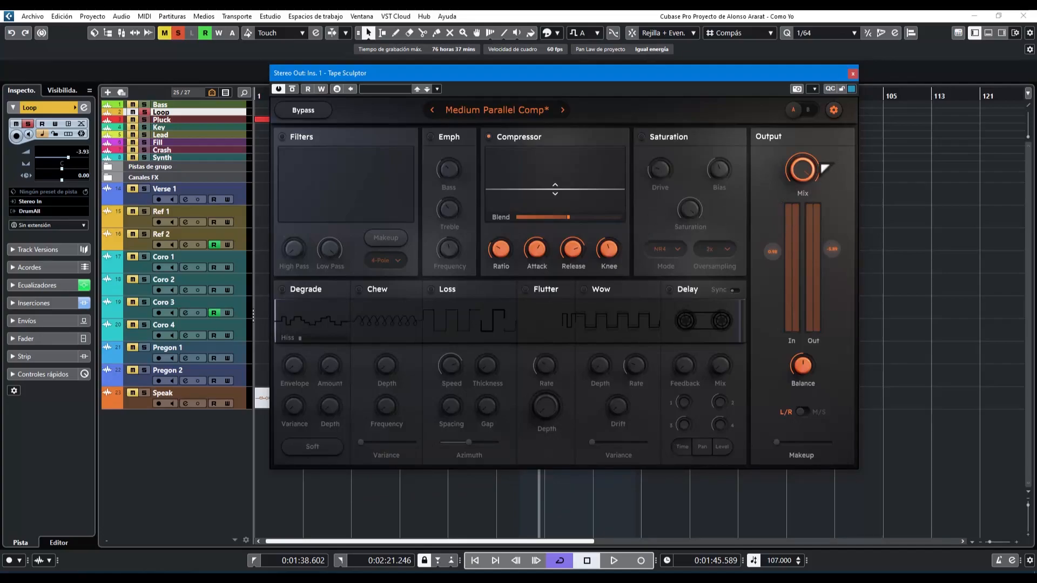
pyautogui.click(833, 113)
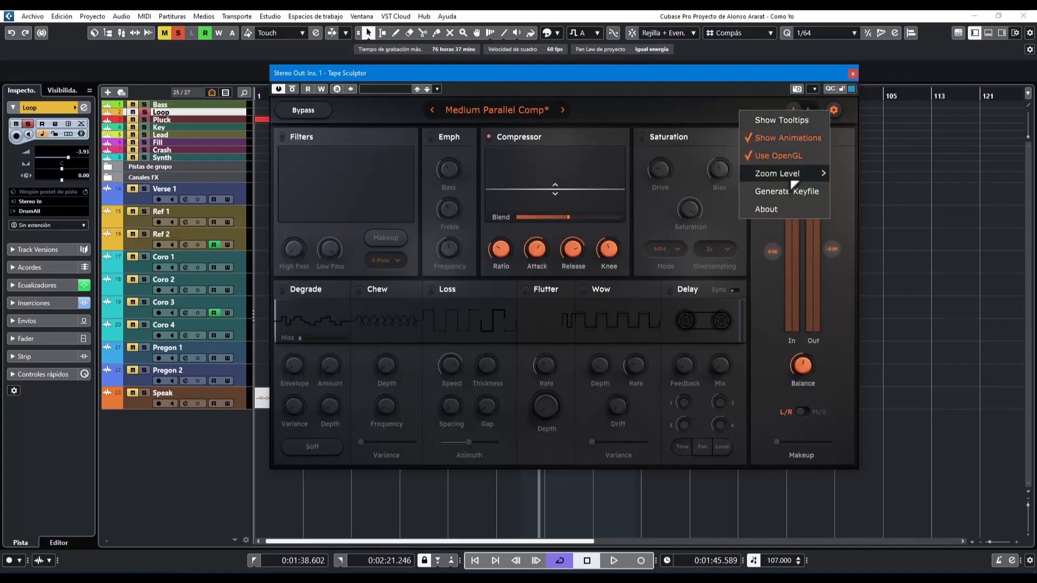
pyautogui.click(760, 181)
pyautogui.click(835, 111)
pyautogui.moveTo(795, 177)
pyautogui.click(699, 209)
pyautogui.click(838, 111)
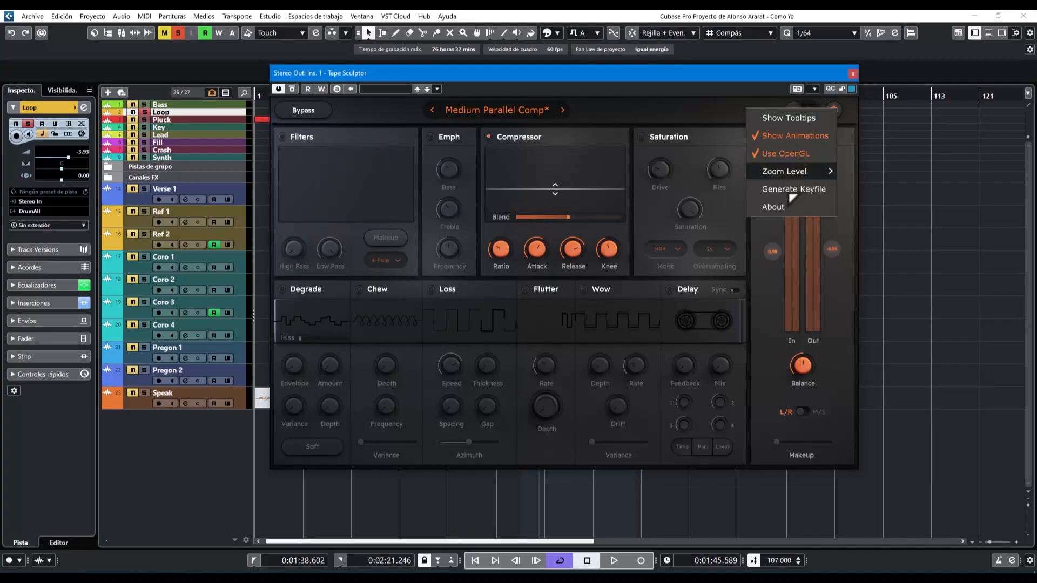
pyautogui.click(685, 193)
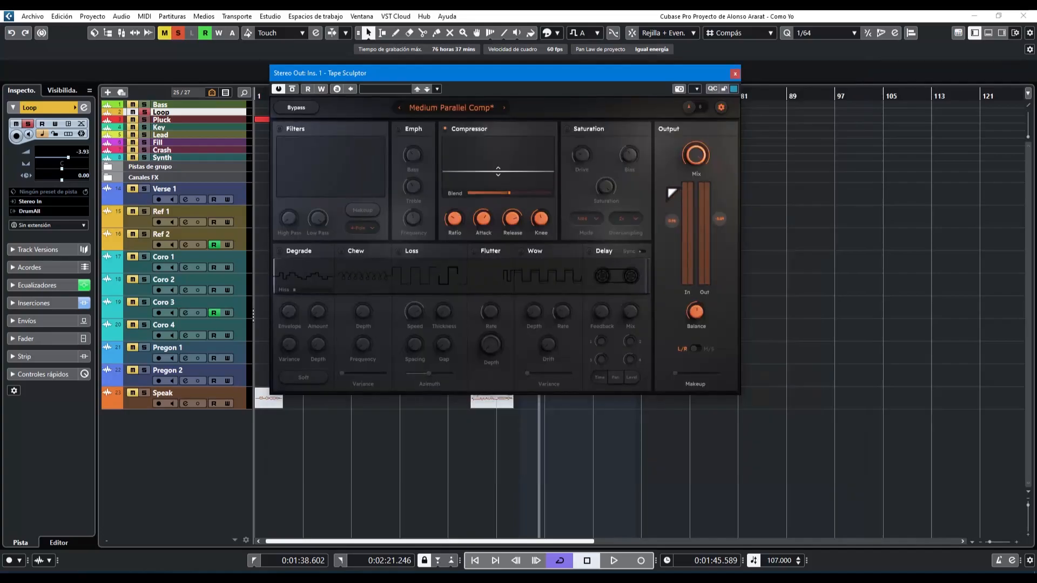